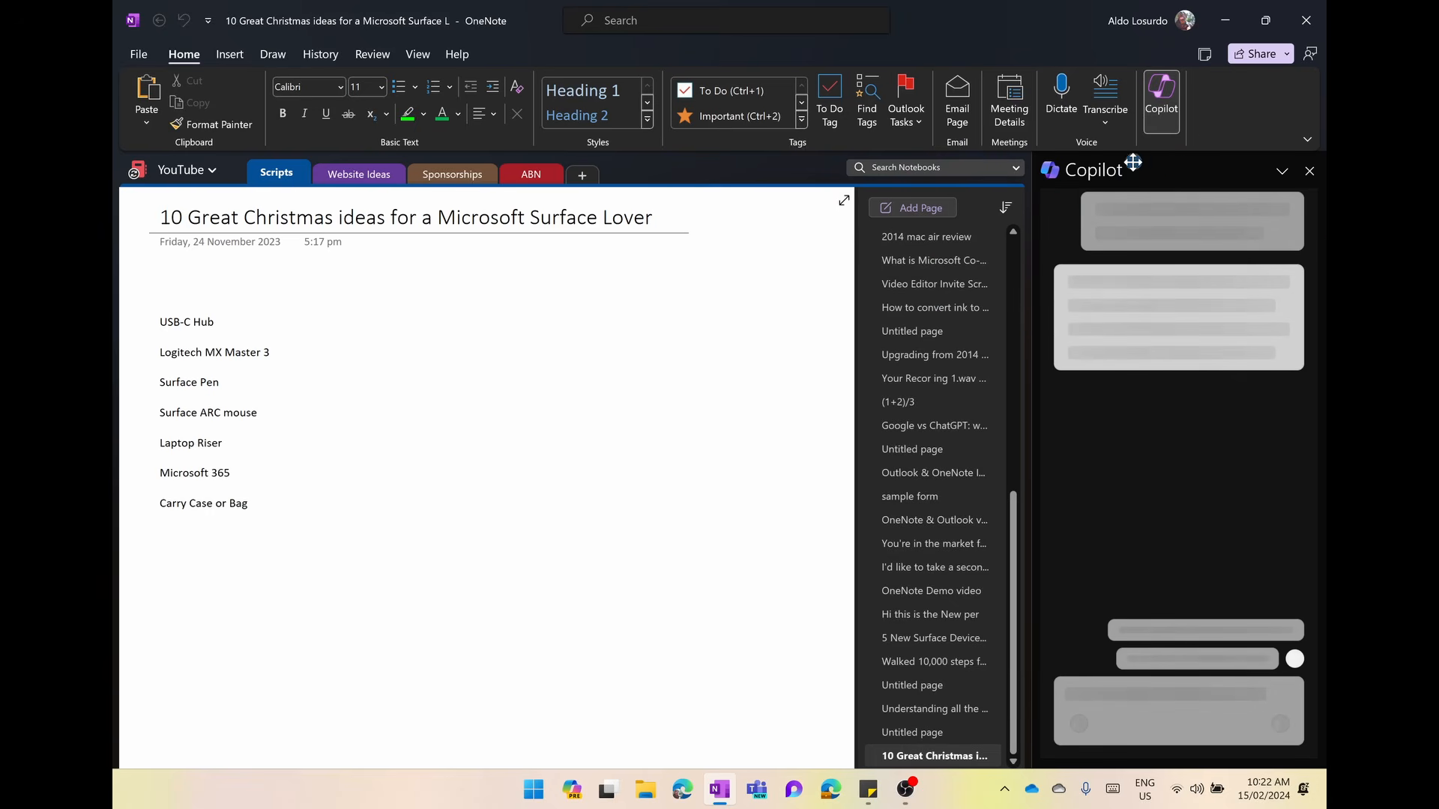
pyautogui.moveTo(1143, 175); pyautogui.dragTo(1322, 247)
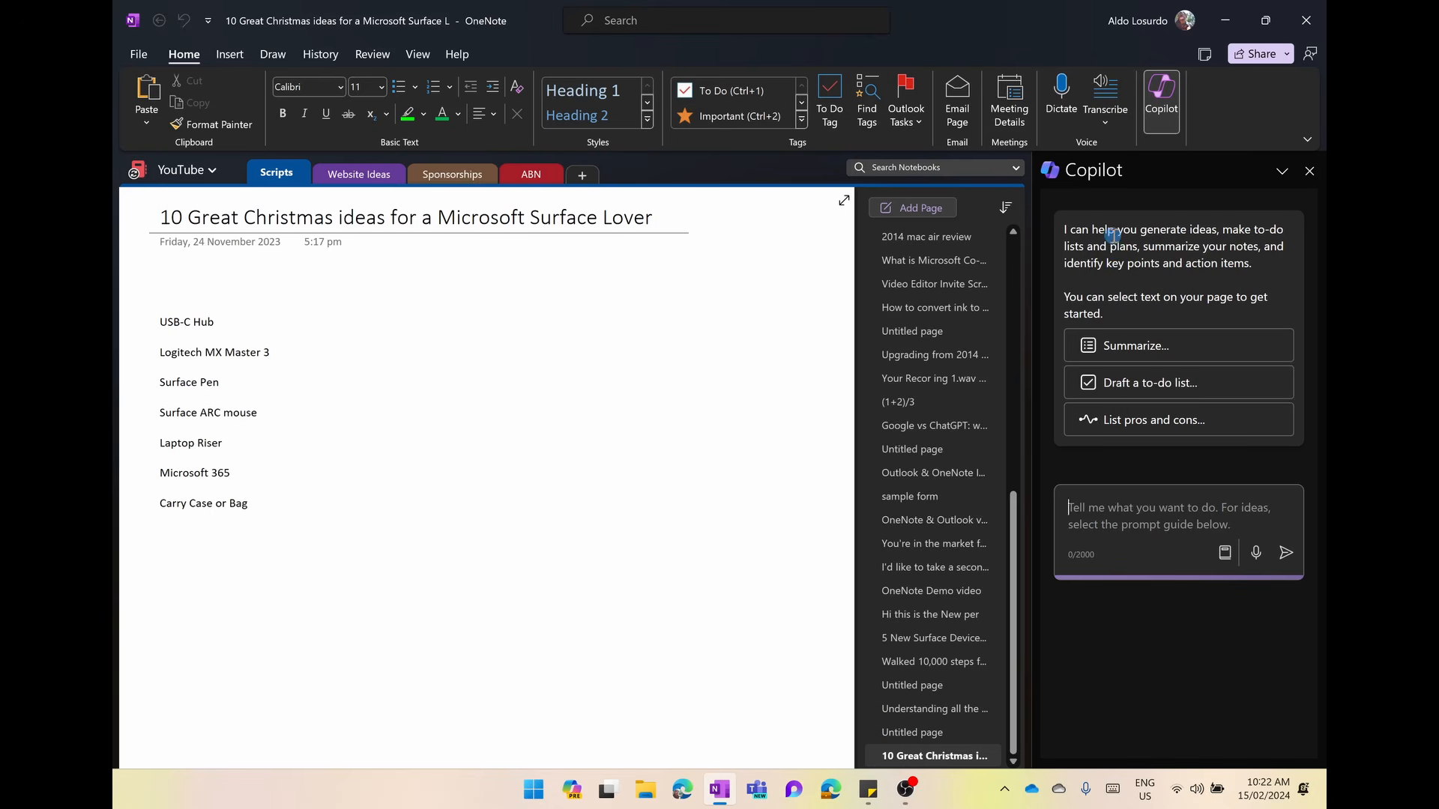
pyautogui.moveTo(1103, 232); pyautogui.dragTo(1150, 300)
pyautogui.click(1150, 299)
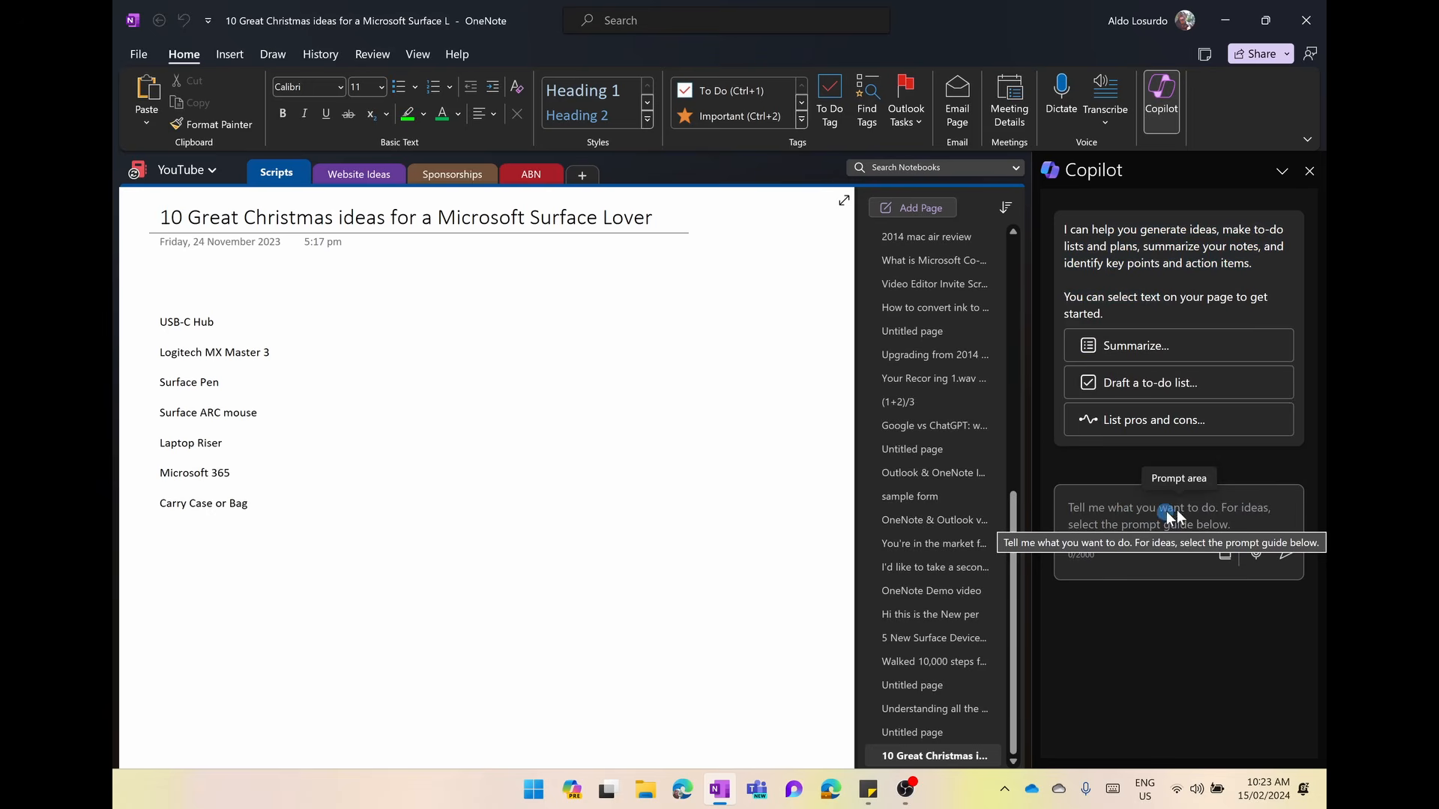
# Open Copilot's prompt guide, look through the Understand prompt examples, and return to the prompt categories
pyautogui.click(1233, 564)
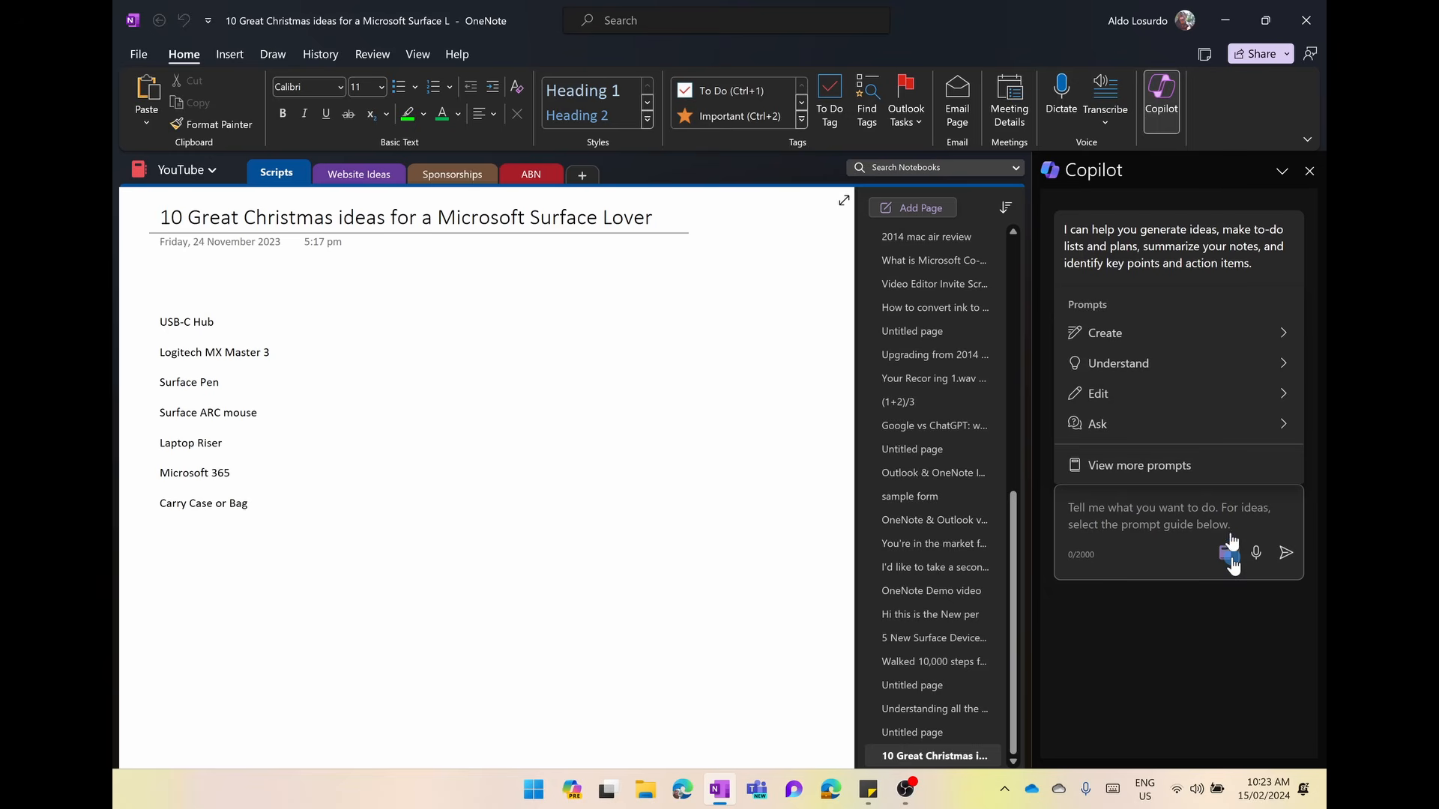
pyautogui.click(1187, 340)
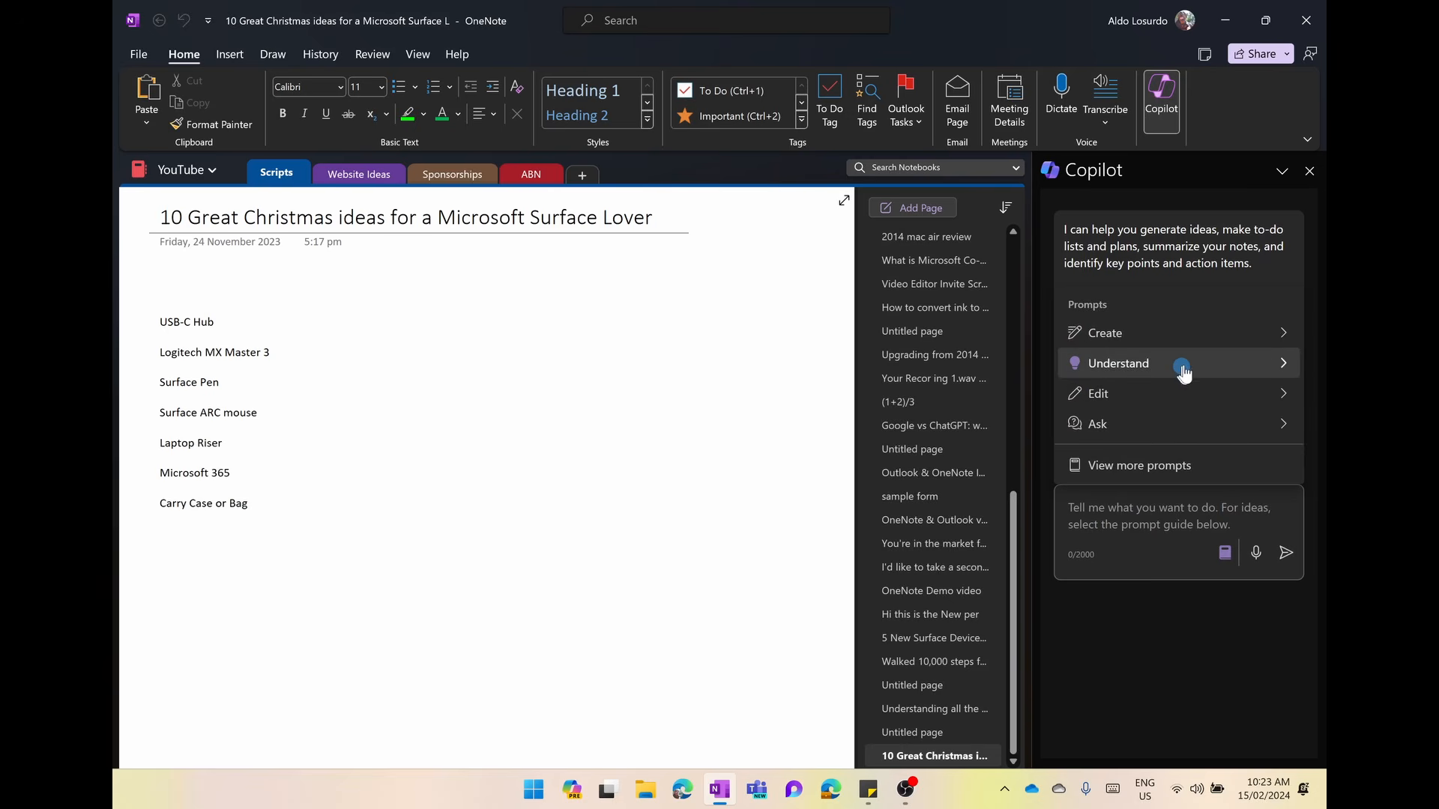
pyautogui.click(1264, 365)
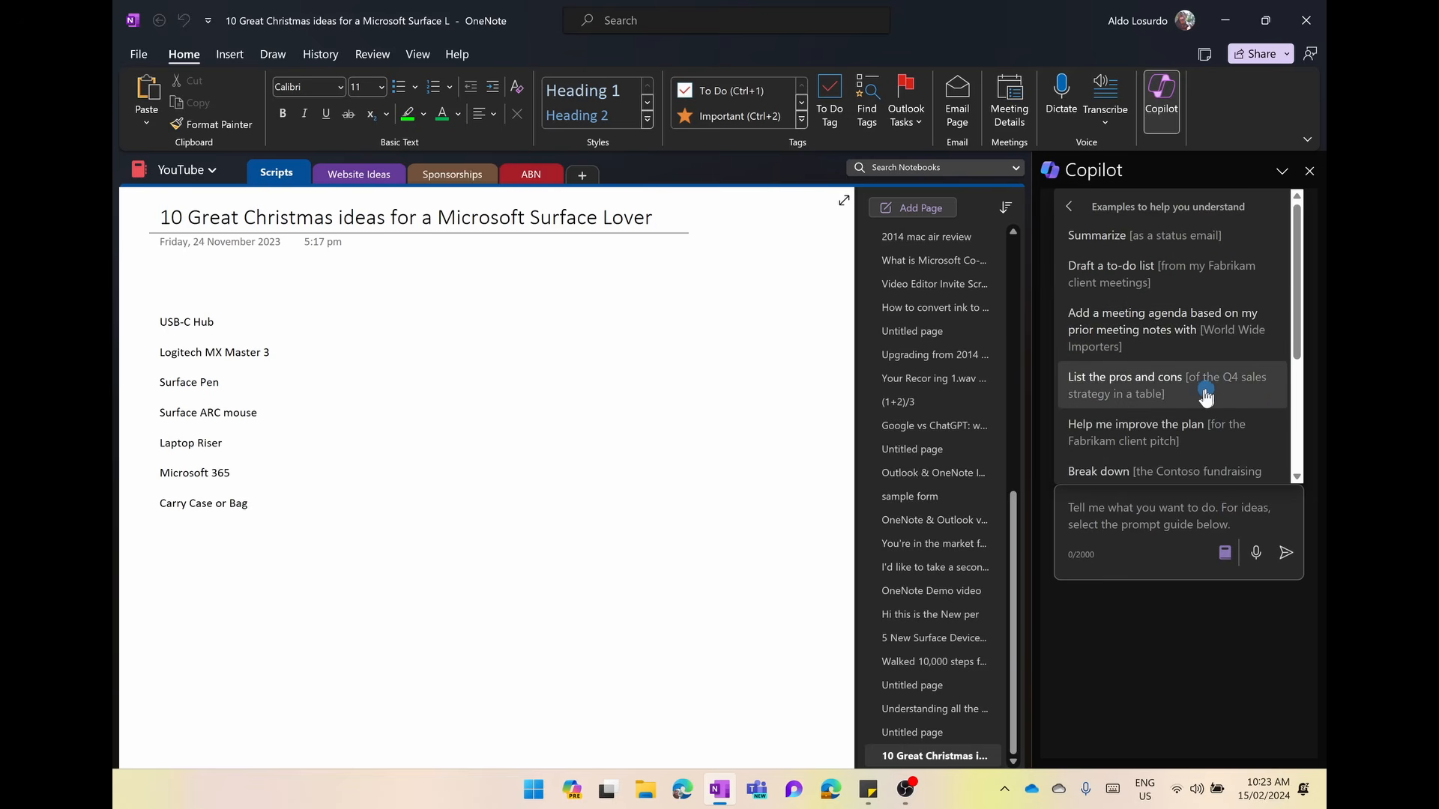
pyautogui.scroll(-4, 1199, 390)
pyautogui.scroll(4, 1111, 378)
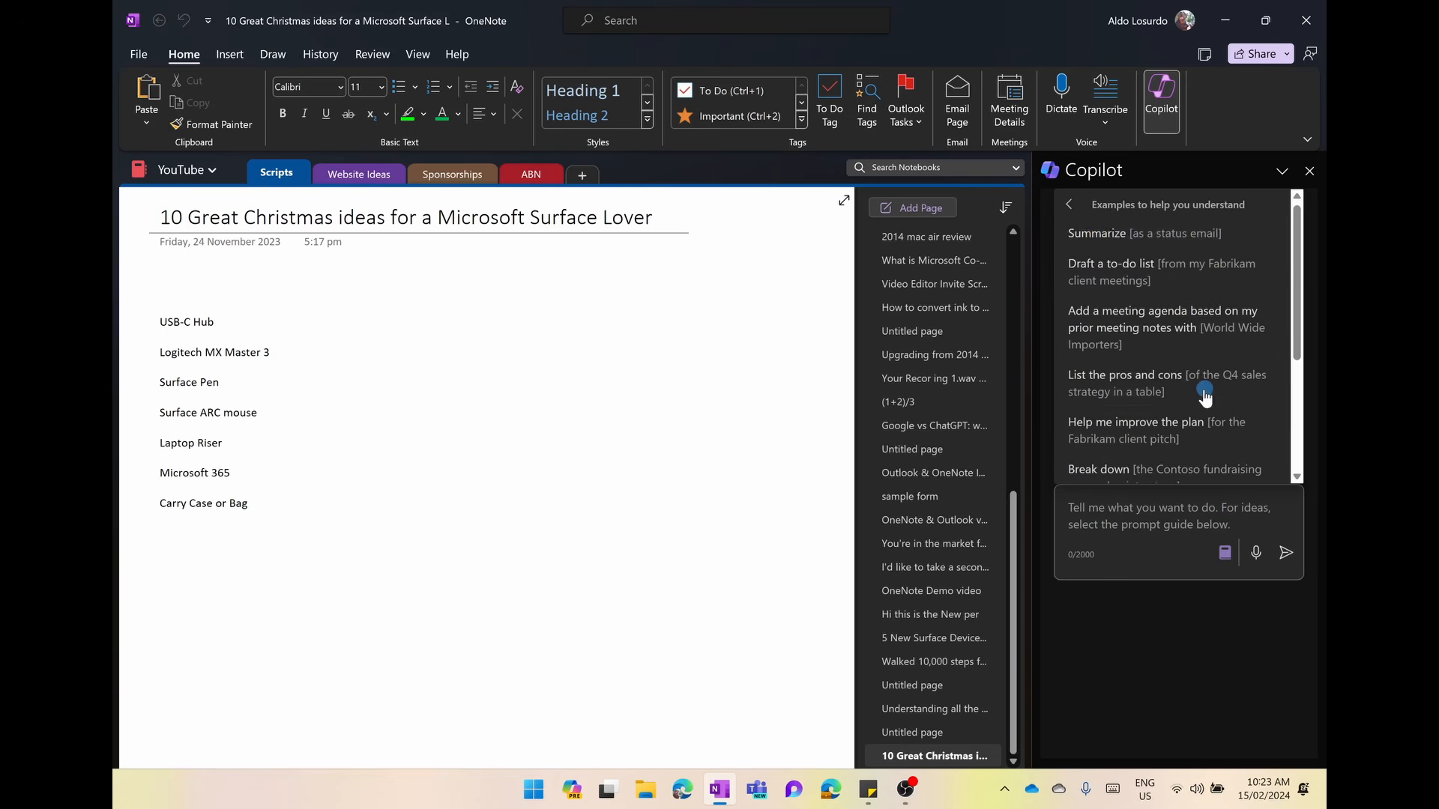
pyautogui.click(1074, 207)
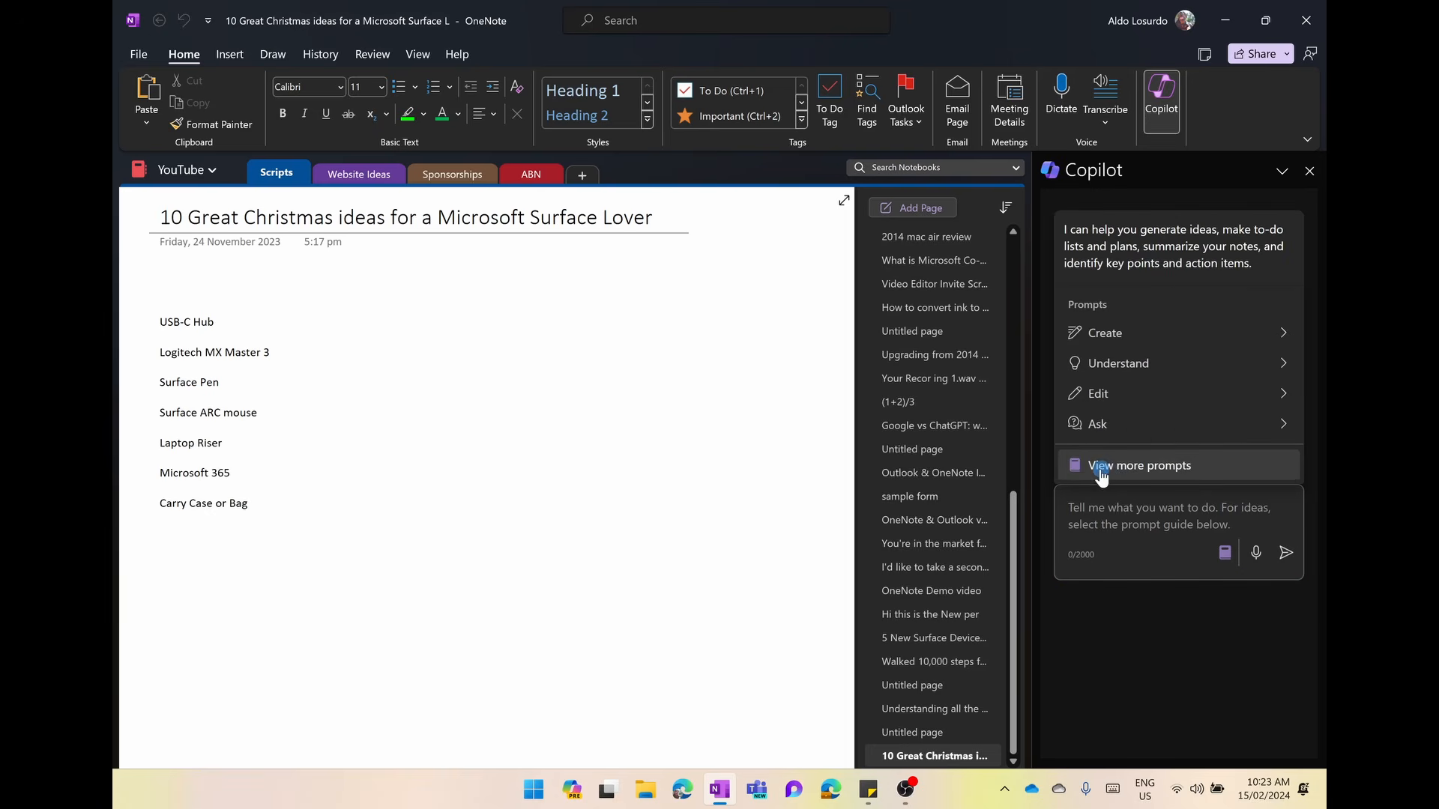
# Open the full prompt collection and save the "Next steps" and "Create a plan" prompts
pyautogui.click(1173, 466)
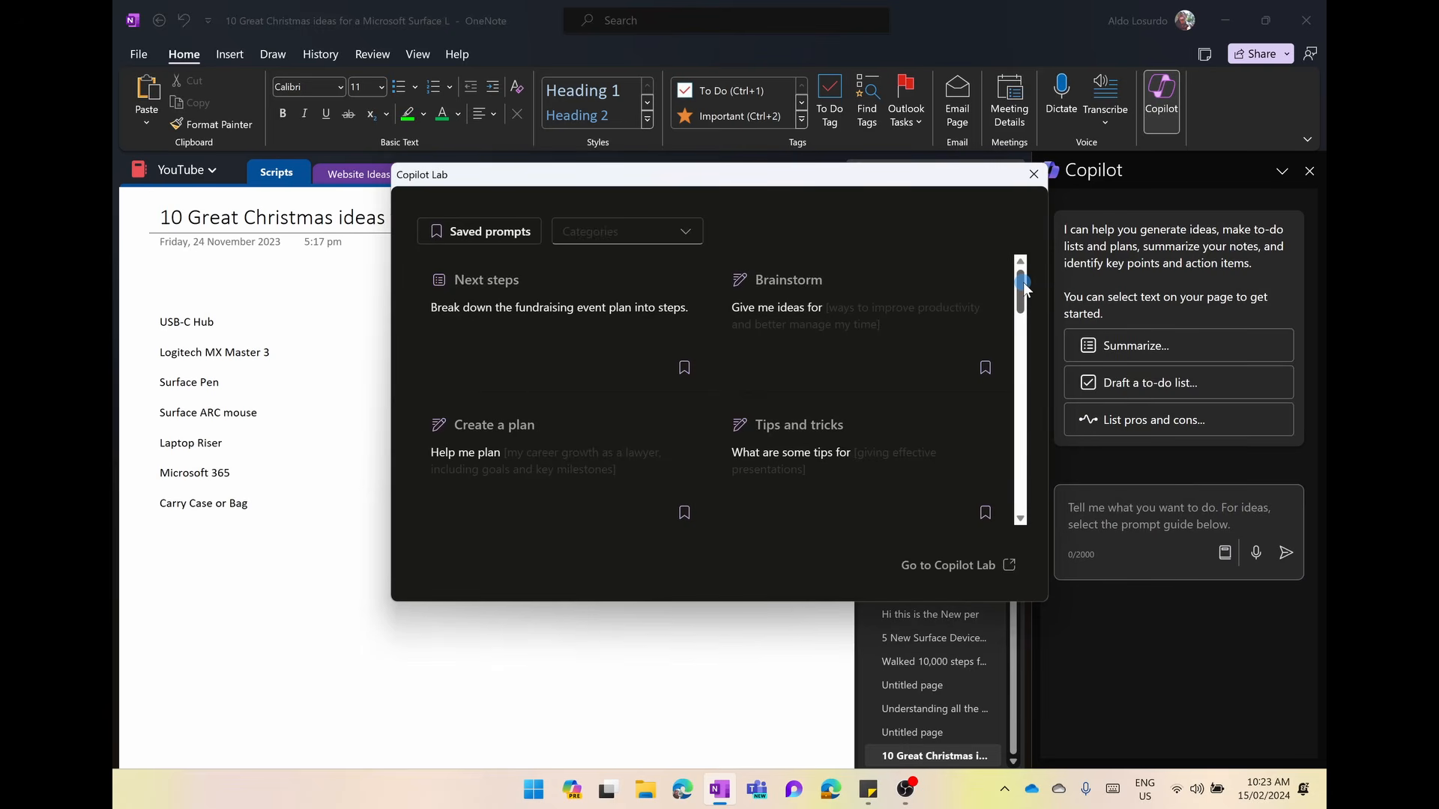
pyautogui.click(684, 368)
pyautogui.click(682, 516)
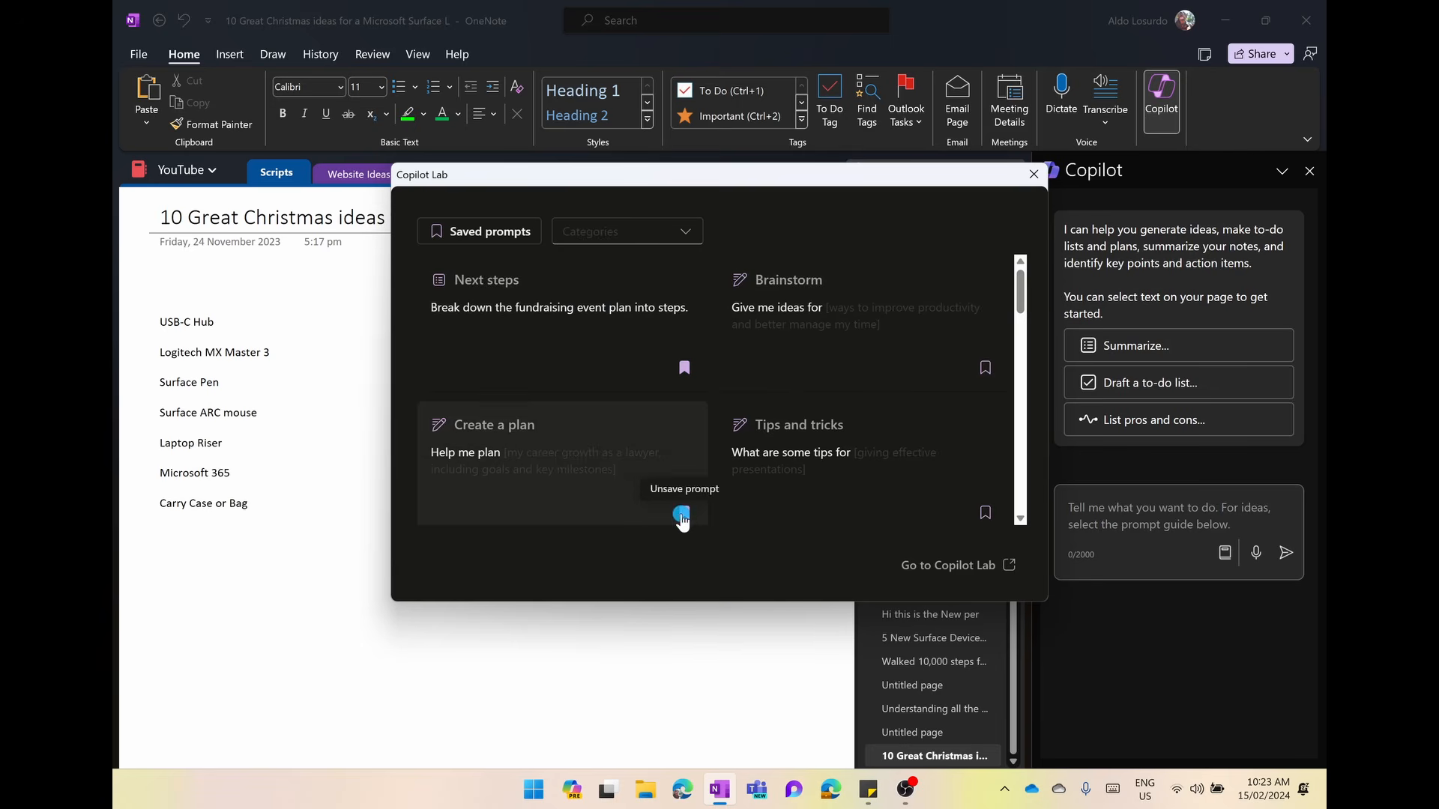
# View only the saved prompts, return to all prompts, and look over the available category filters
pyautogui.click(480, 230)
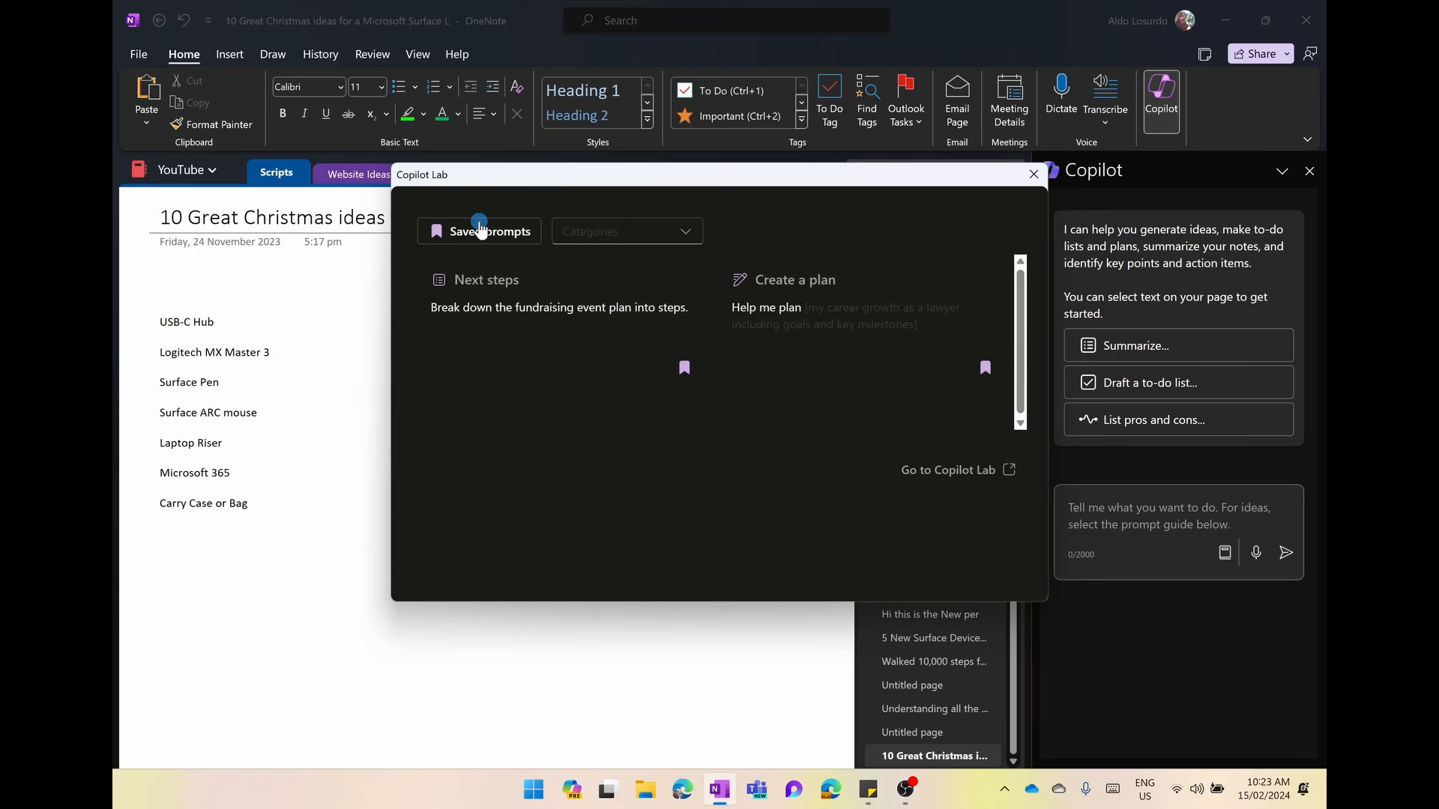
pyautogui.click(481, 230)
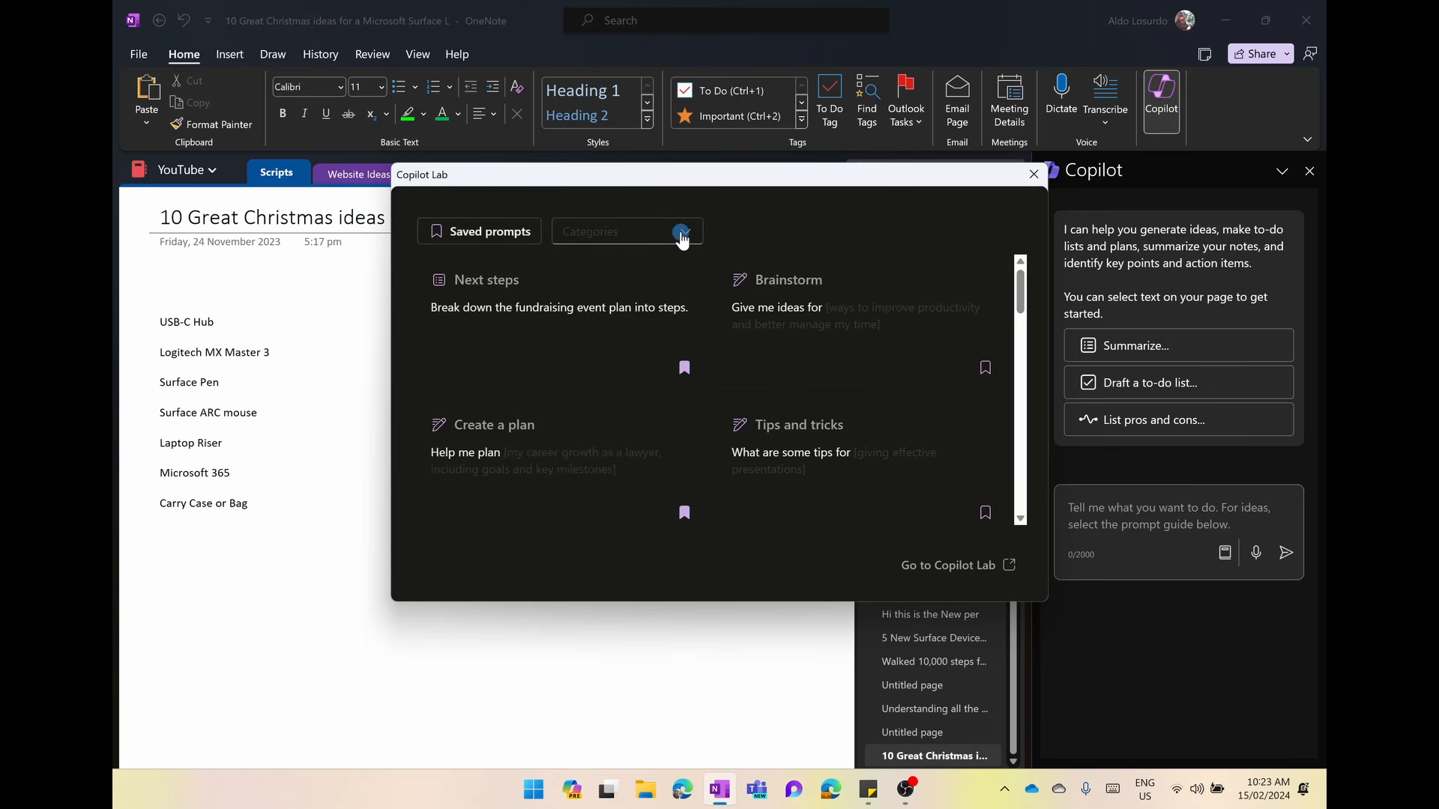
pyautogui.click(682, 238)
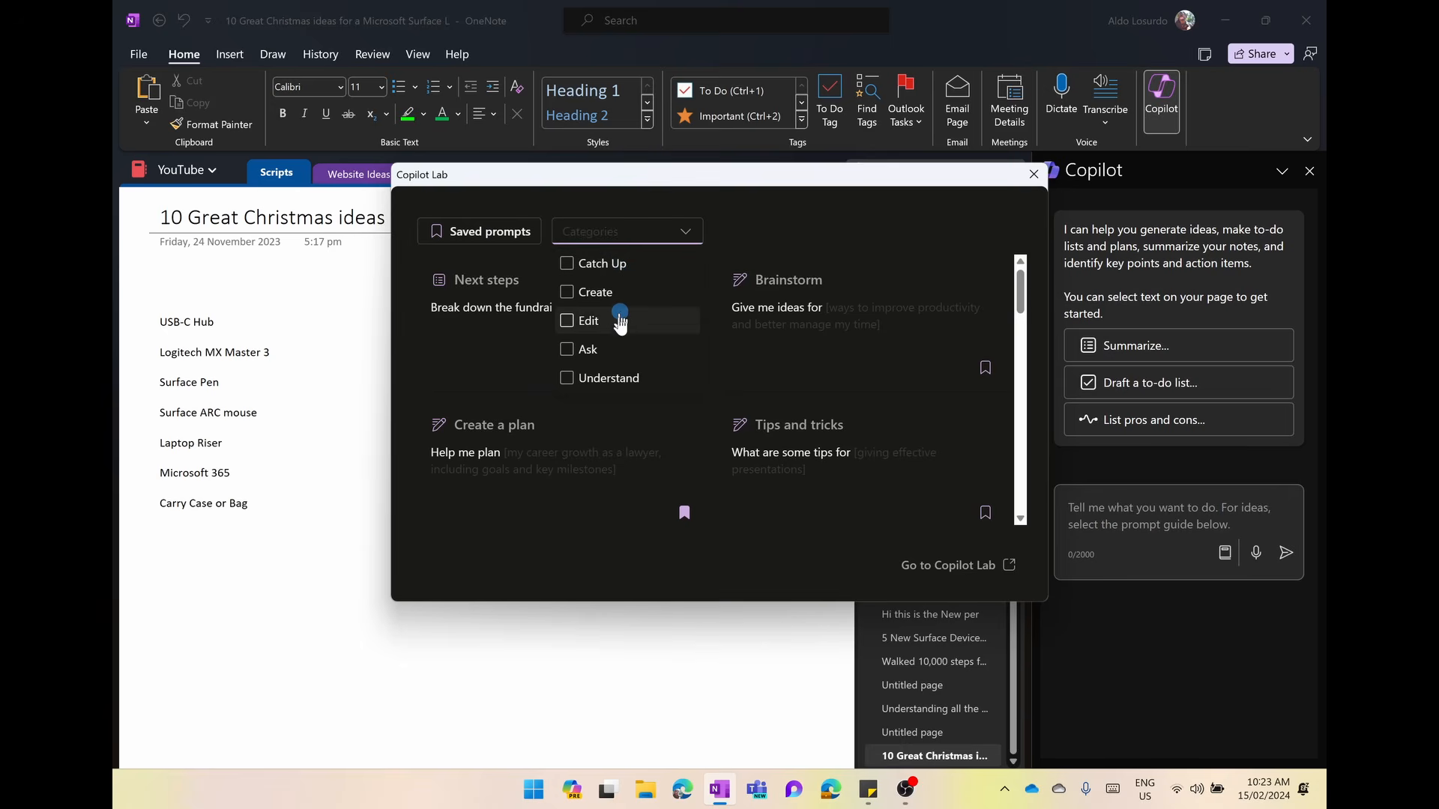
pyautogui.click(737, 221)
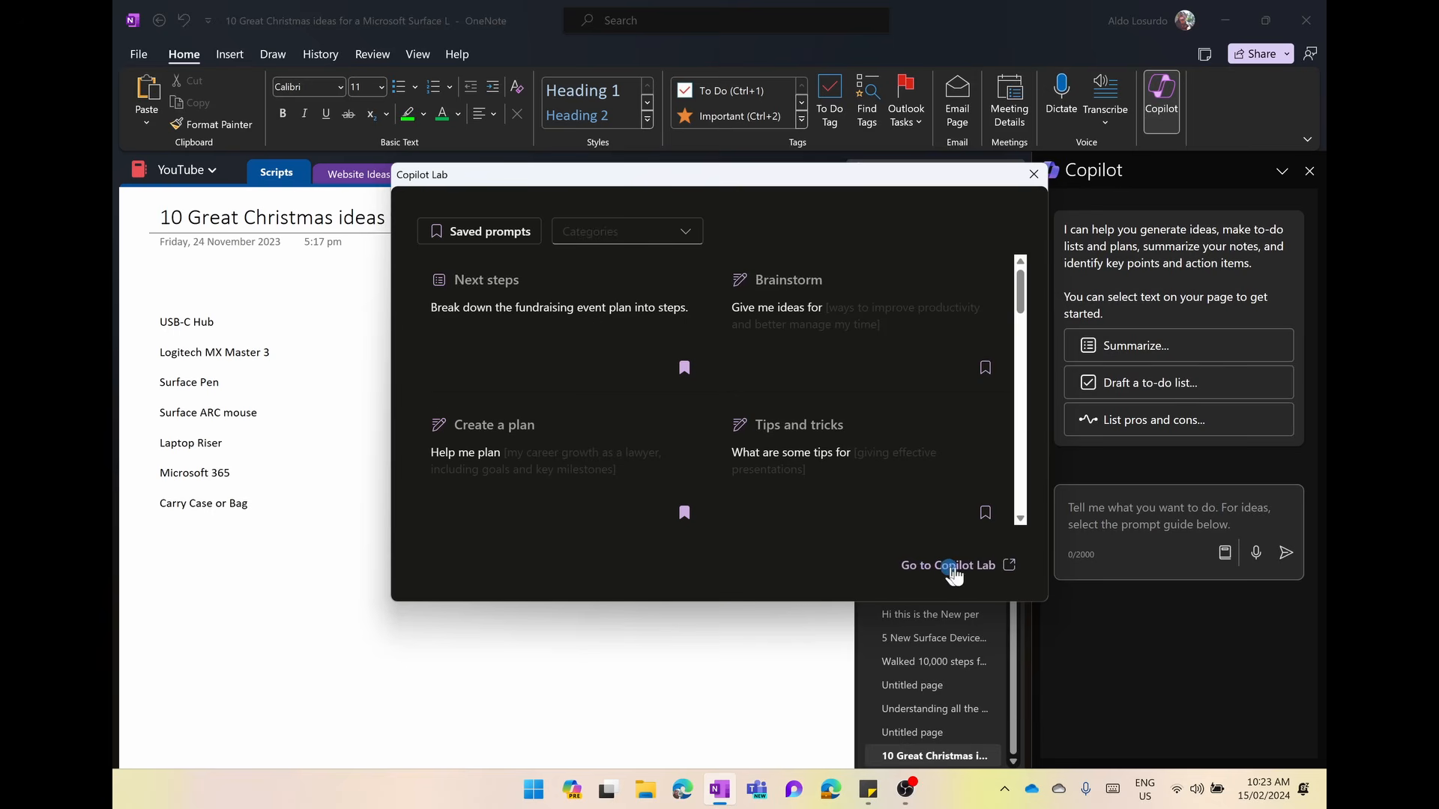
# Go to the Copilot Lab website in the browser and open its Copilot in OneNote page
pyautogui.click(968, 567)
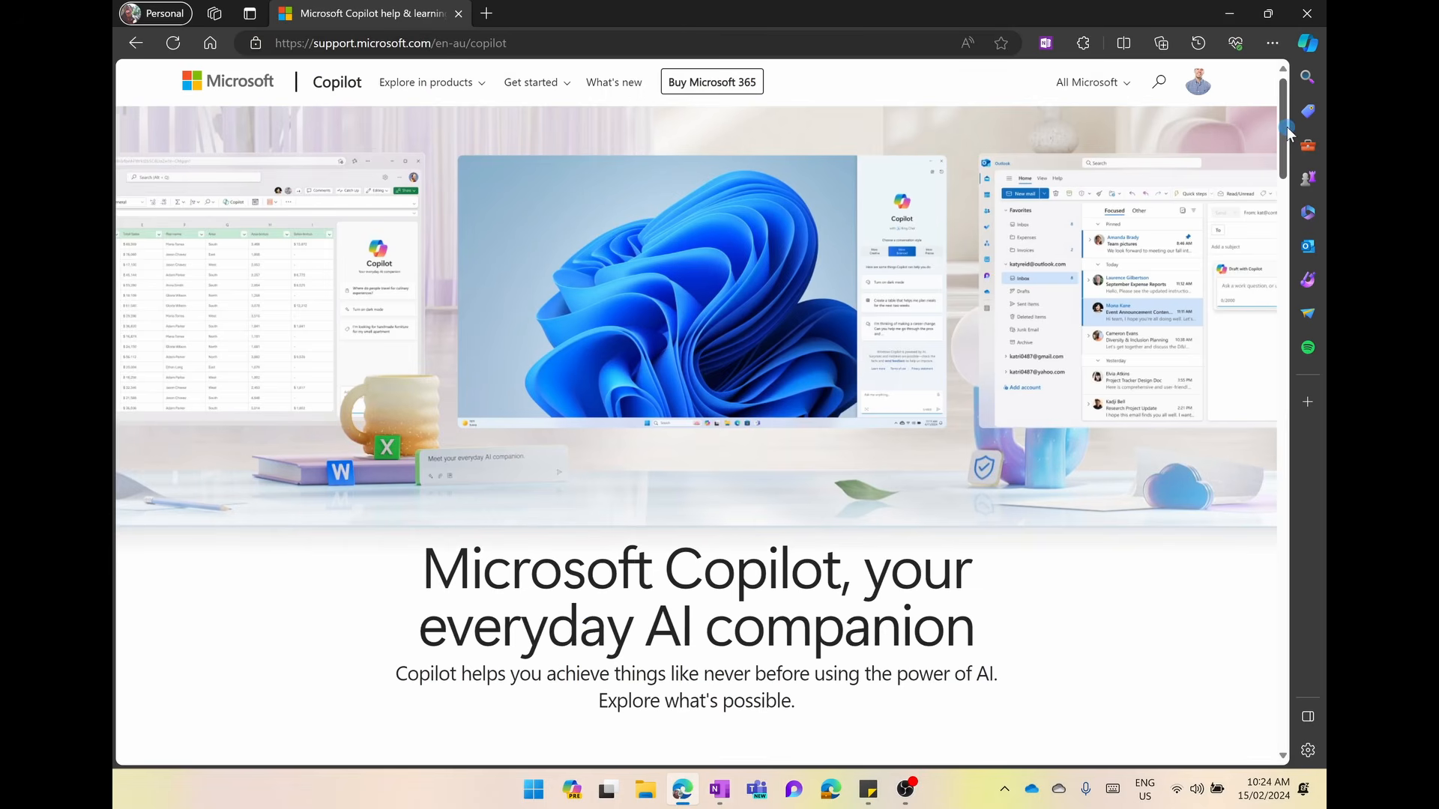
pyautogui.moveTo(1287, 139)
pyautogui.mouseDown()
pyautogui.moveTo(1315, 642)
pyautogui.moveTo(1282, 113)
pyautogui.mouseUp()
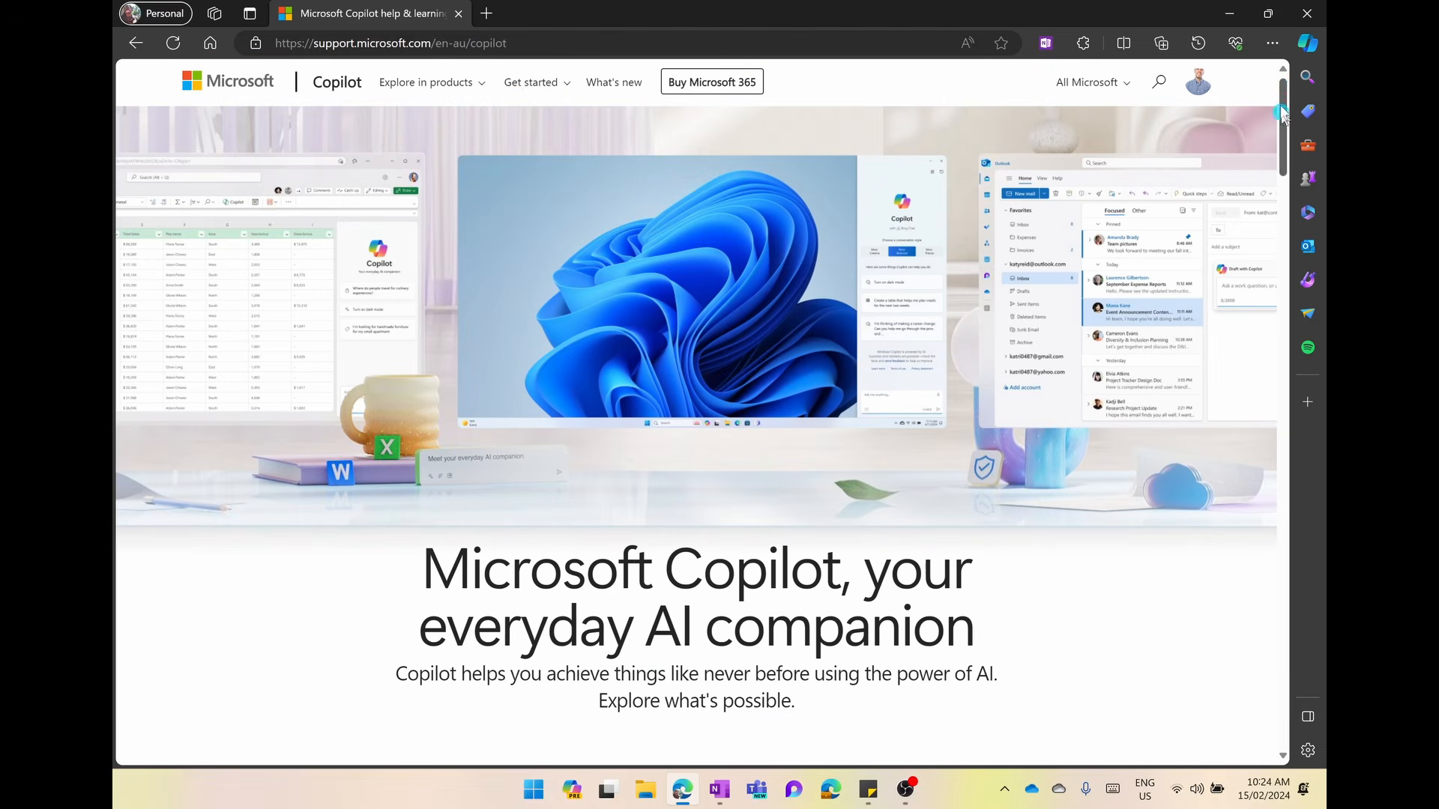
pyautogui.click(475, 87)
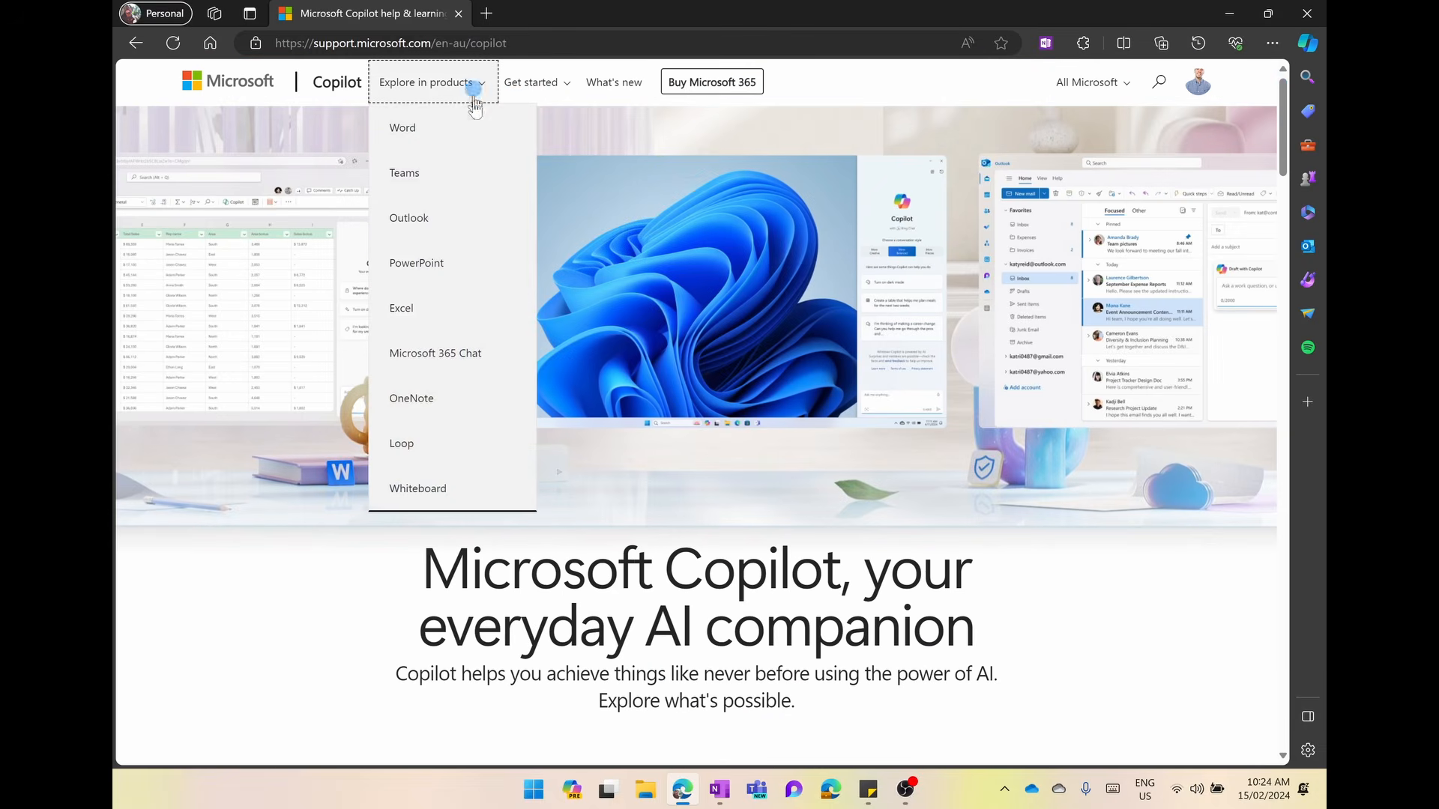
pyautogui.click(460, 393)
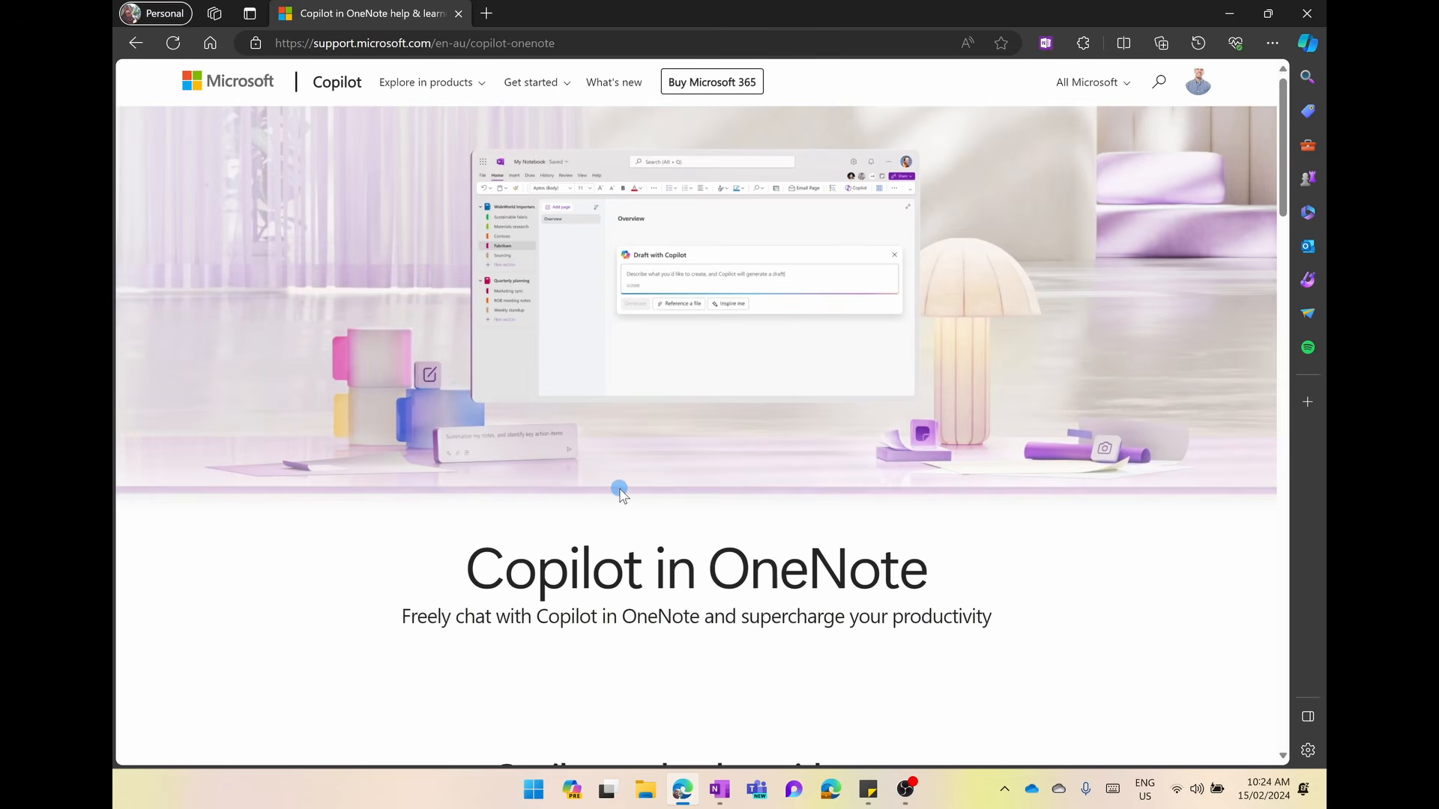
# Examine the Copilot in OneNote feature overview, from summarizing notes through to designing a plan
pyautogui.scroll(-8, 619, 491)
pyautogui.scroll(-4, 619, 491)
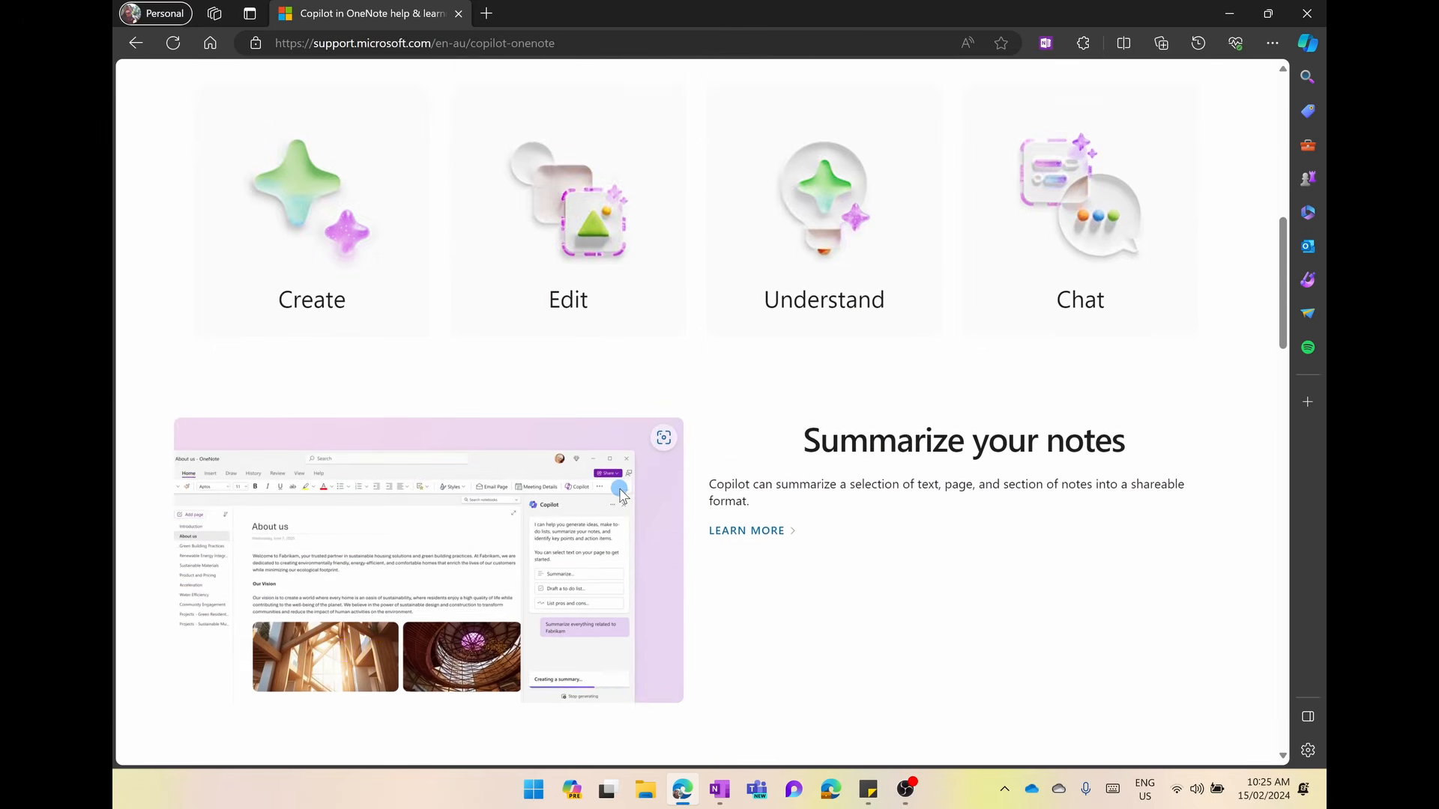
pyautogui.scroll(-6, 619, 491)
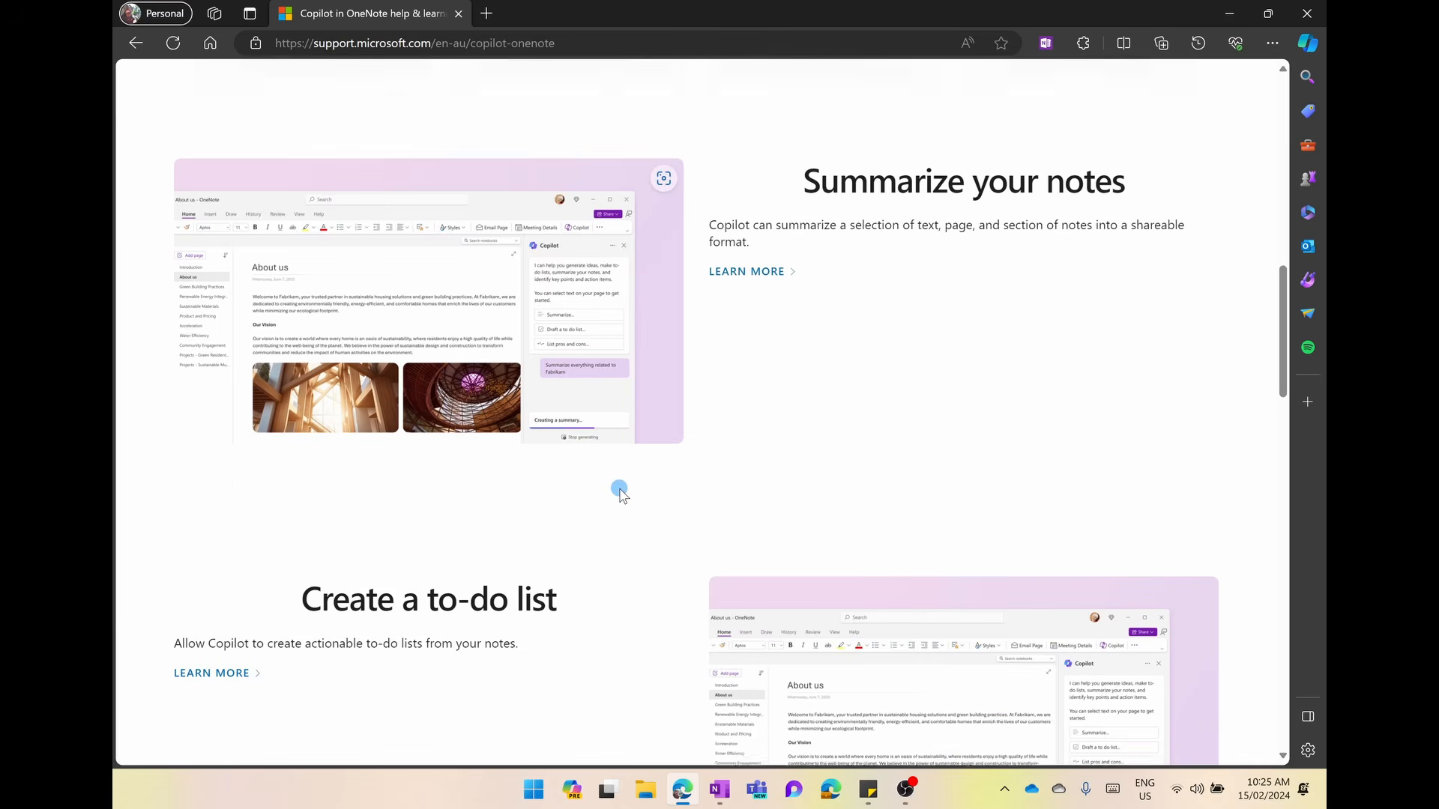
pyautogui.scroll(-3, 619, 492)
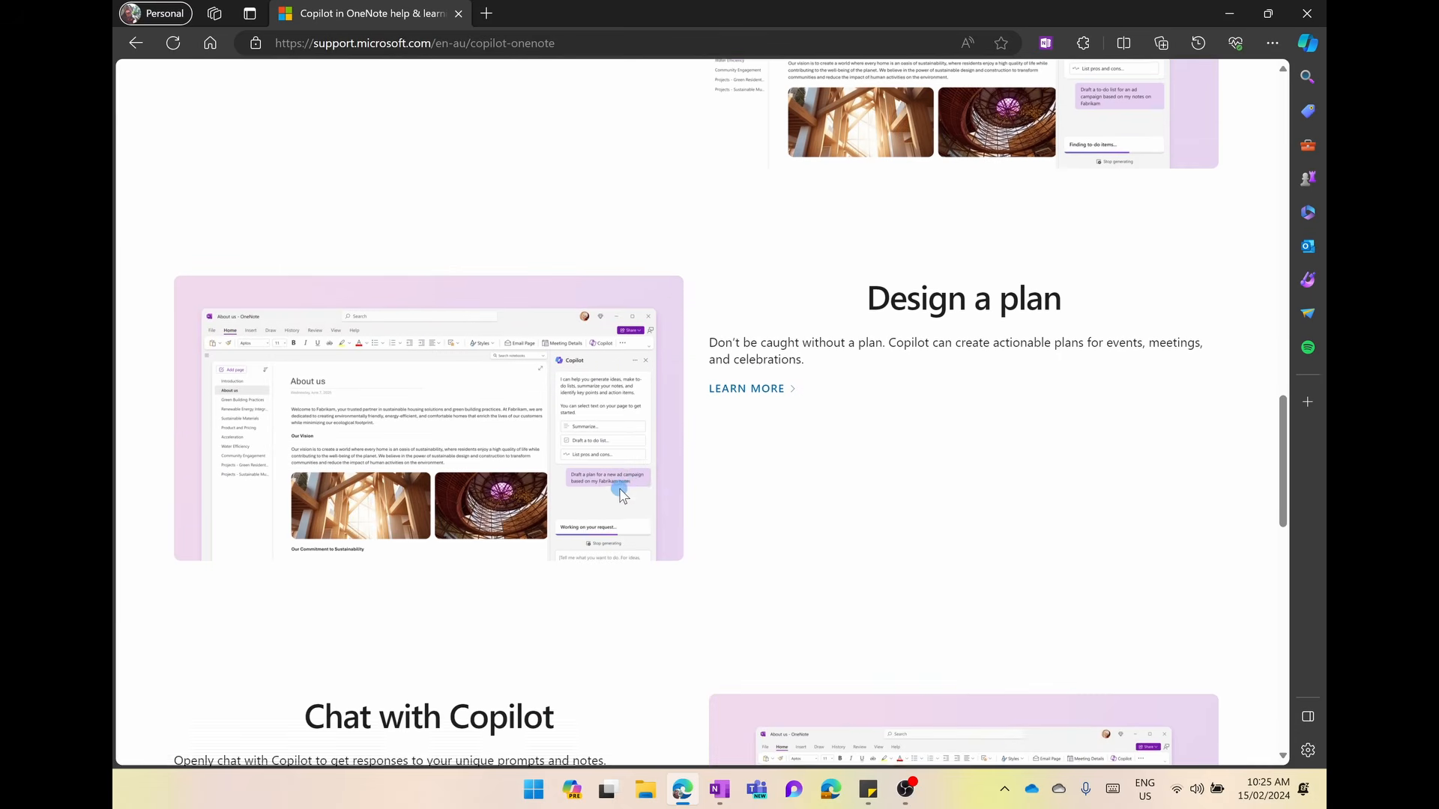
# Open the article behind "Design a plan" and read its instructions for creating project plans in OneNote
pyautogui.click(743, 389)
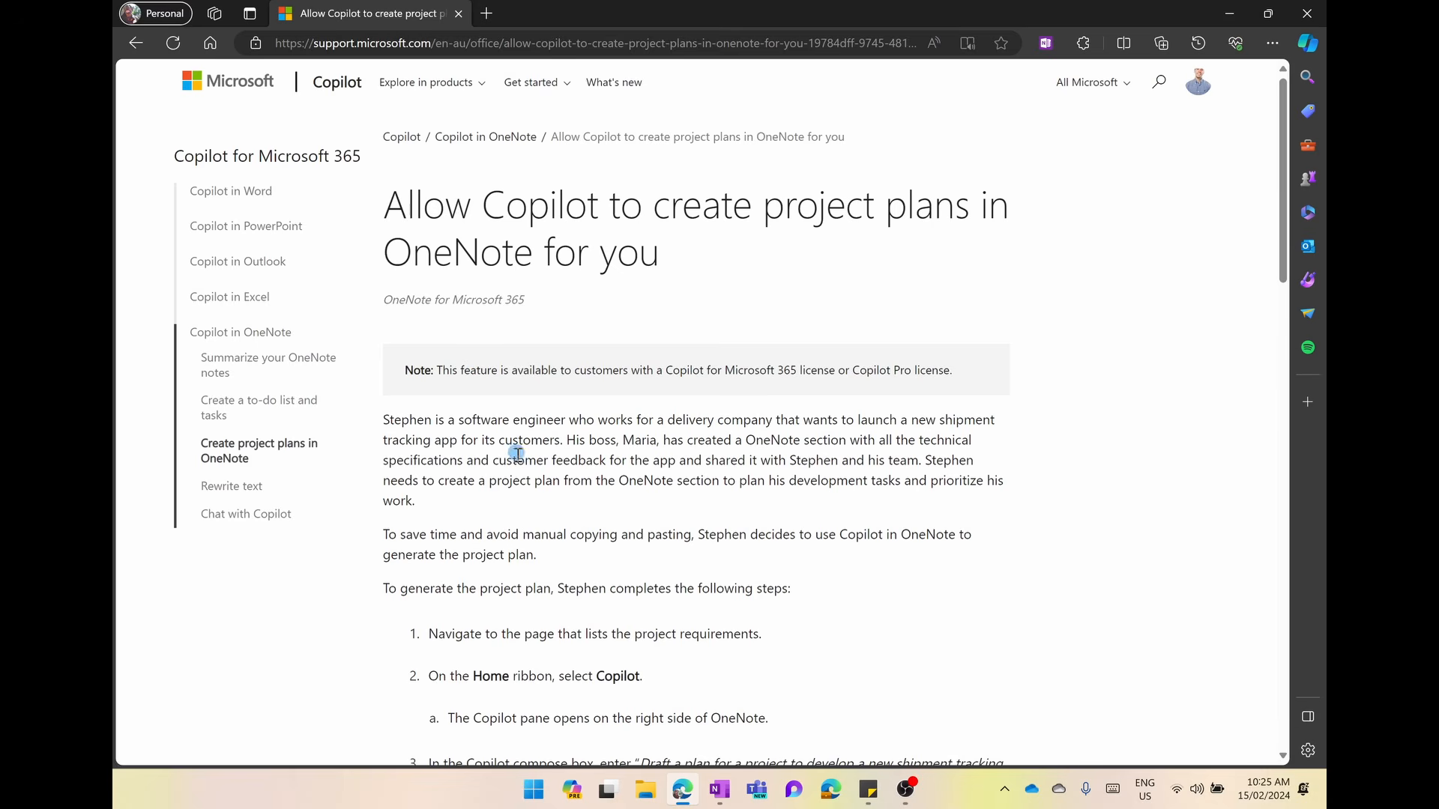
pyautogui.scroll(-6, 597, 503)
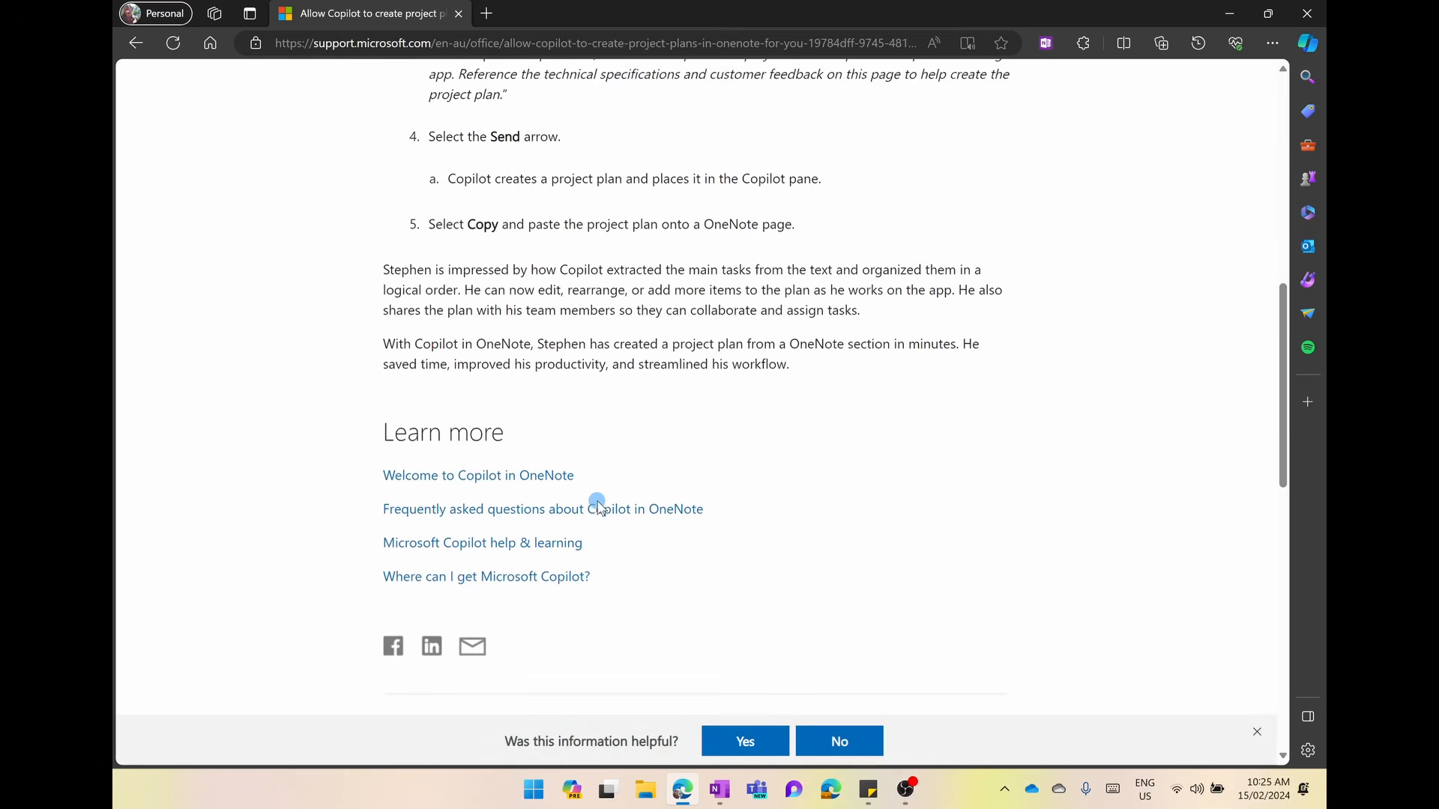
pyautogui.scroll(8, 597, 504)
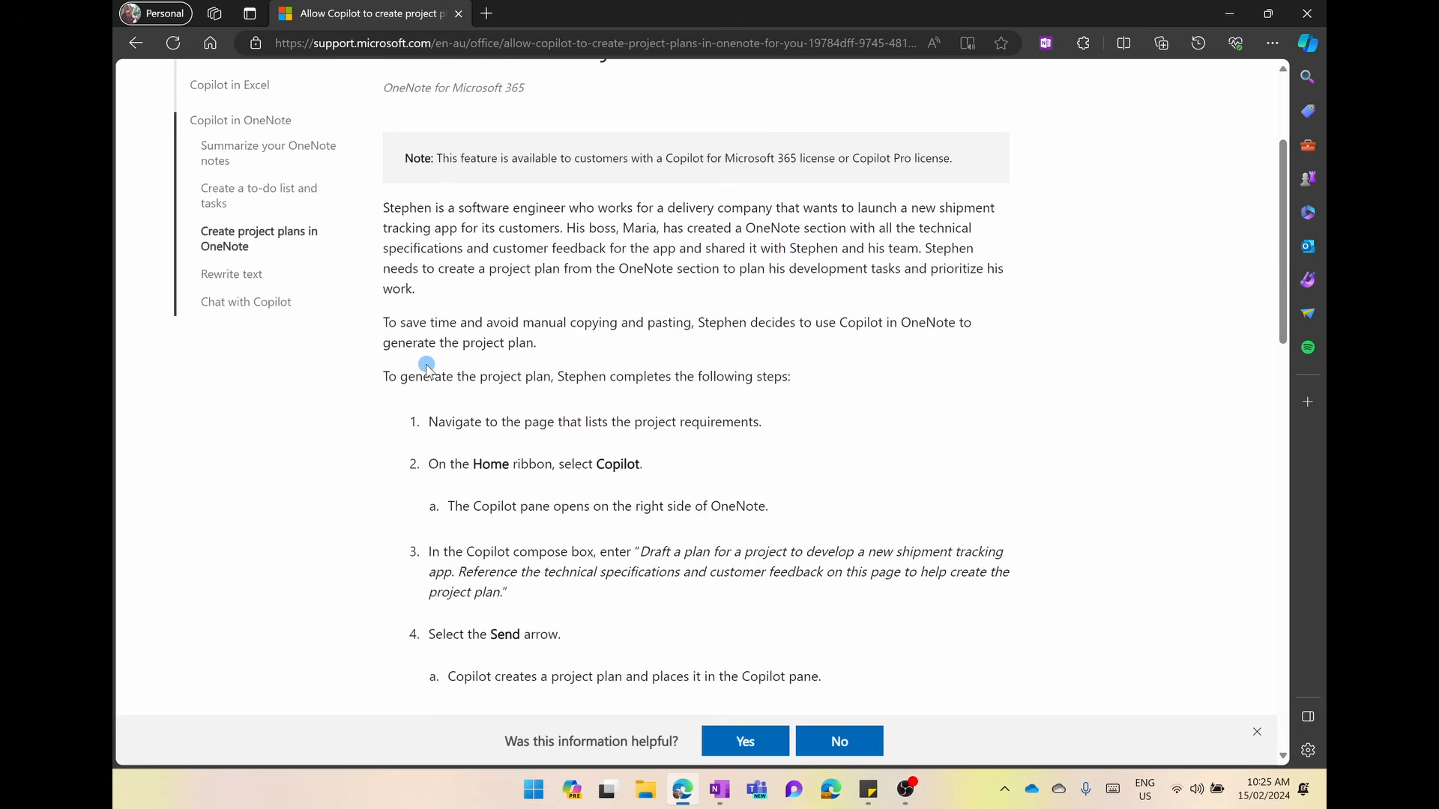
pyautogui.scroll(2, 597, 503)
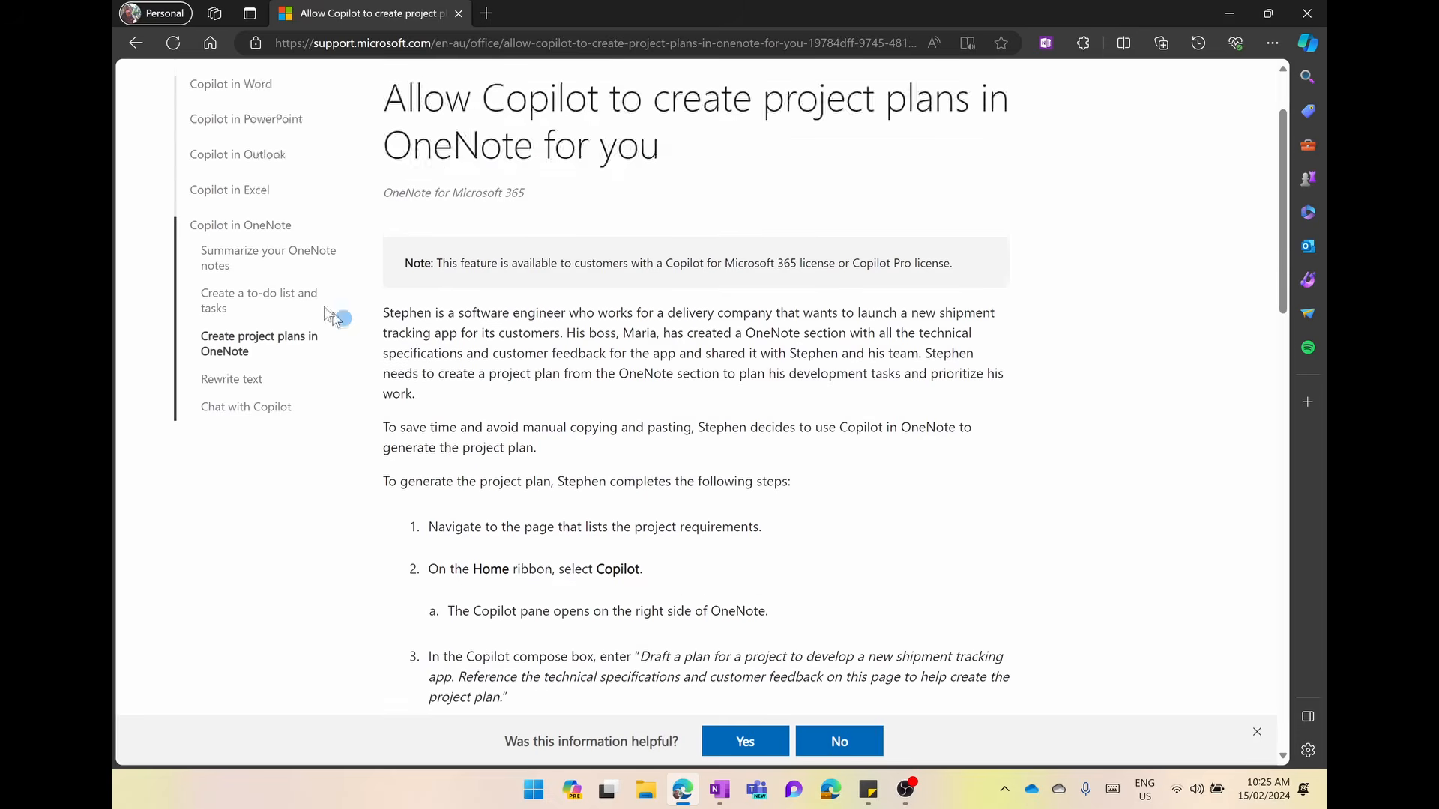
# Read the article on summarizing OneNote notes, then open the one on rewriting text
pyautogui.click(267, 261)
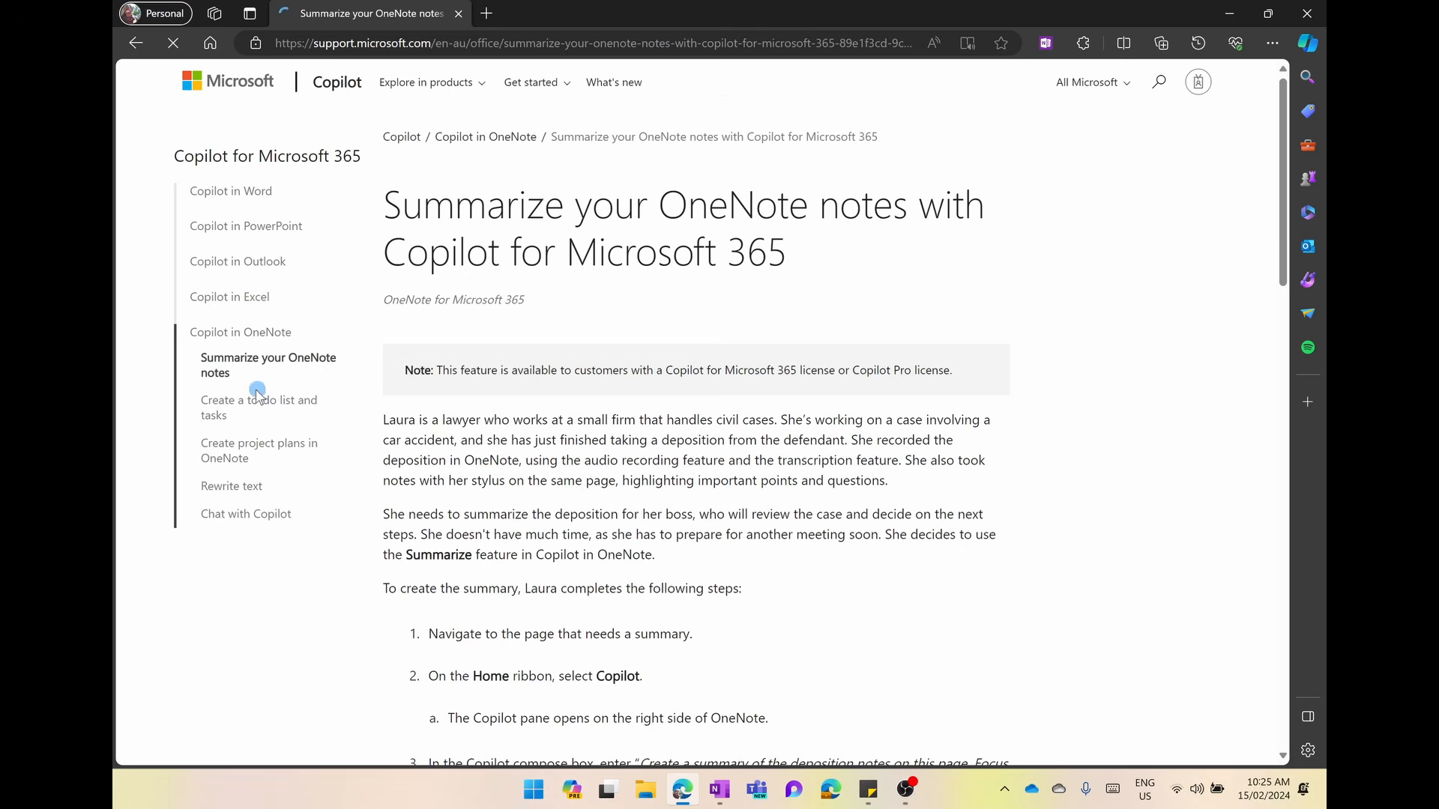
pyautogui.scroll(-3, 249, 413)
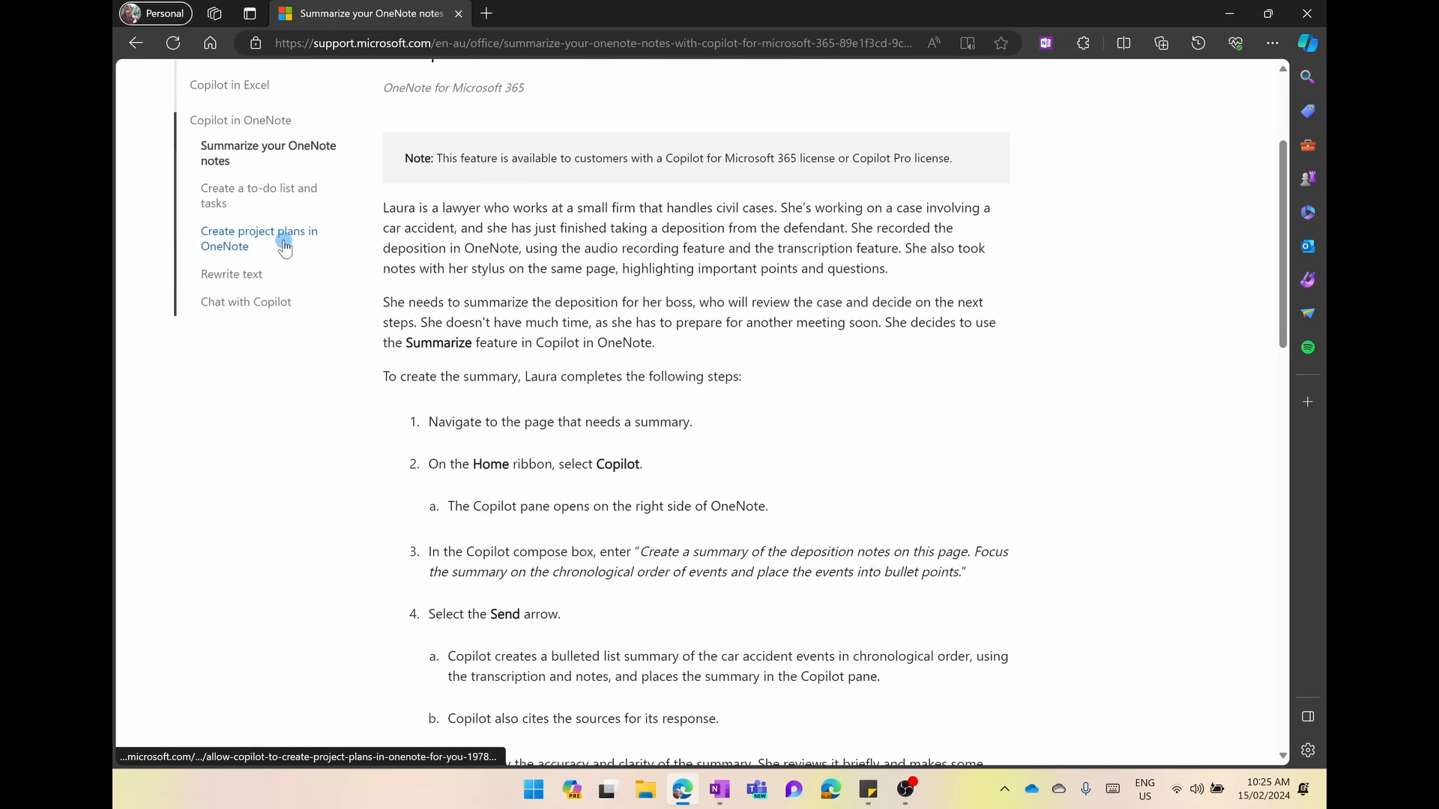
pyautogui.scroll(-7, 539, 465)
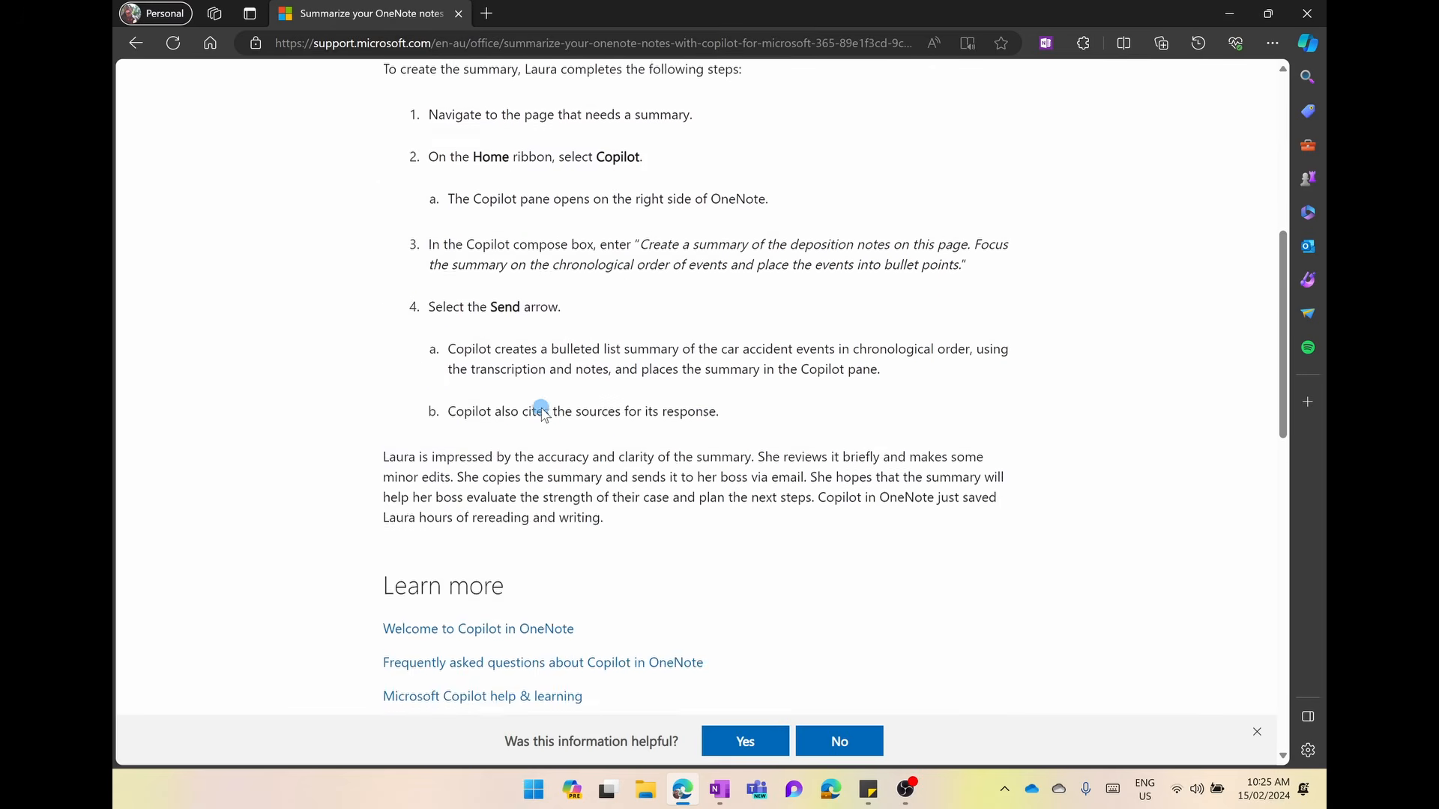
pyautogui.scroll(15, 449, 412)
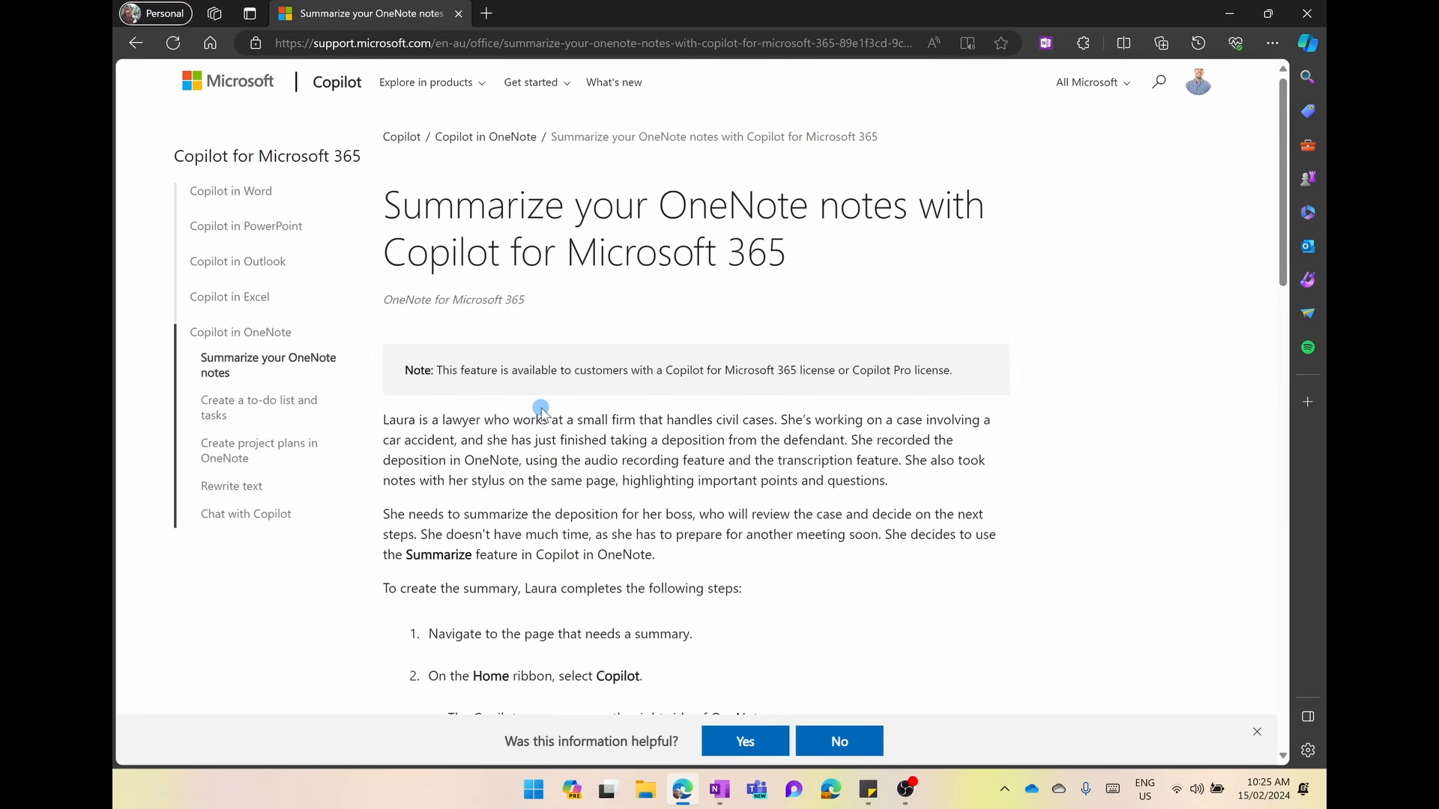
pyautogui.doubleClick(247, 486)
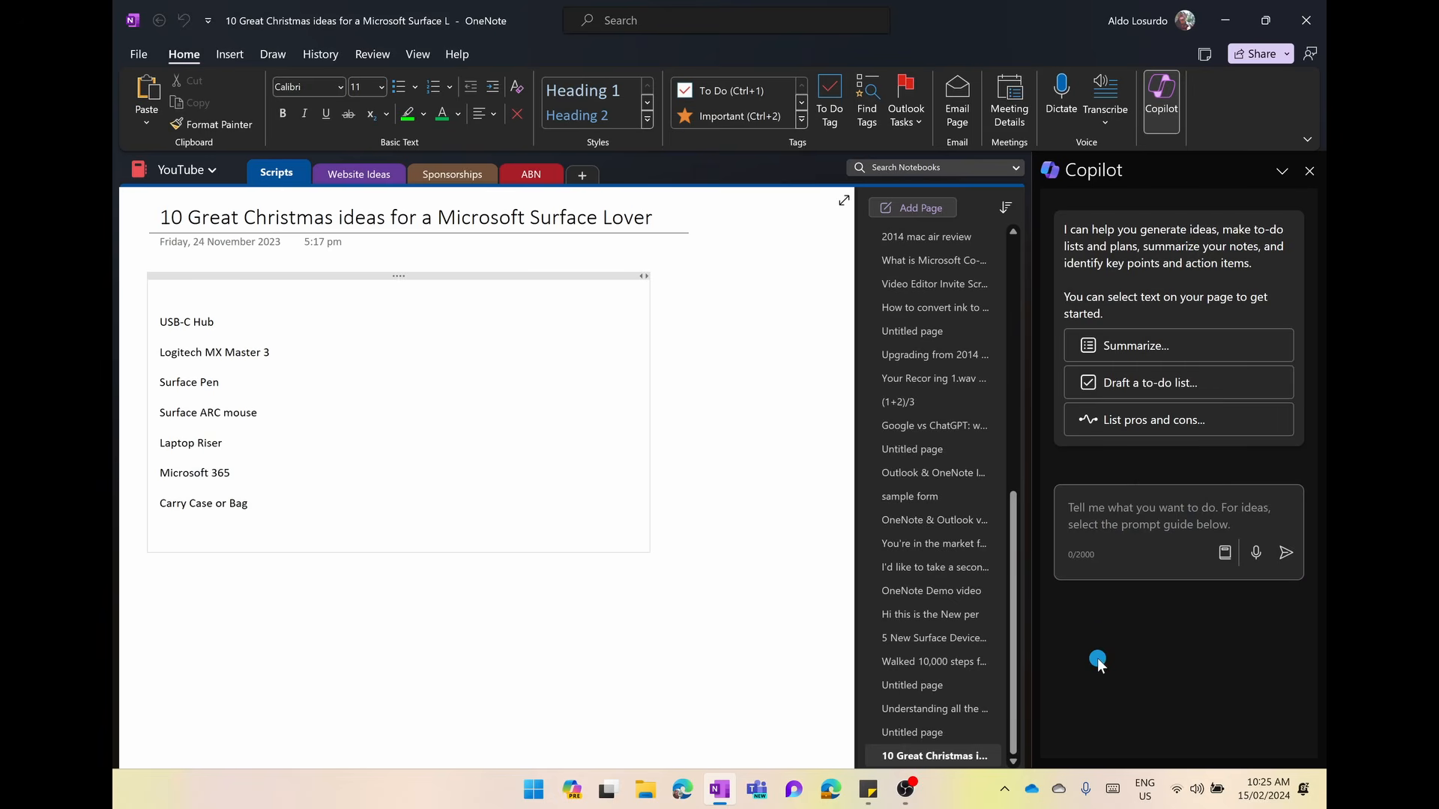
# In OneNote, ask Copilot for a page titled "youtube ideas for 2024" with a to-do list of at least 5 Microsoft copilot tutorial and entertainment videos, briefly described
pyautogui.click(1131, 524)
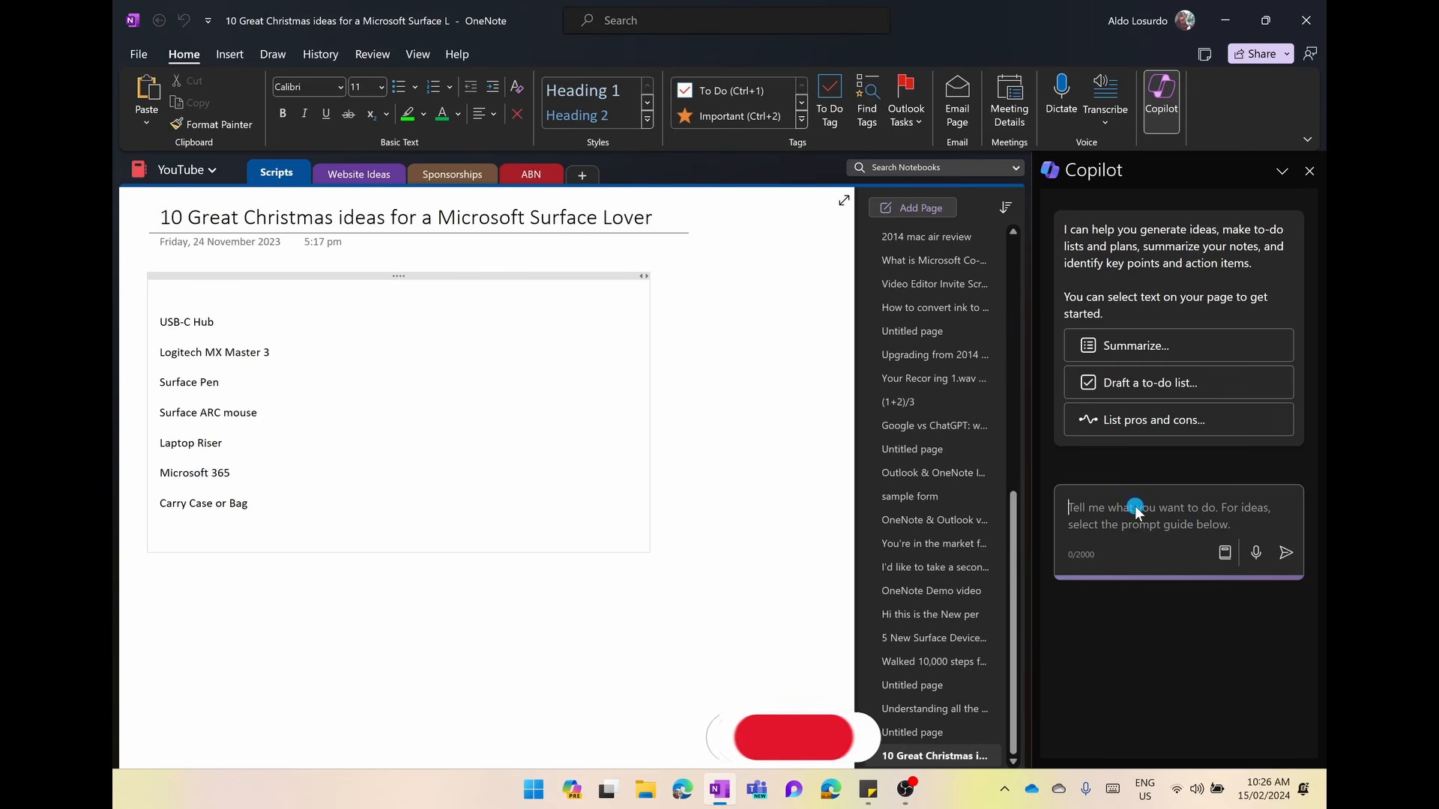
pyautogui.write('create a new page at titled youtube ideas for 2024. Add in a to-do list with at least 5 video ideas that are based around Microsoft copilot pilot, make some of the ideas tutorials and other more entertainment focused. Add in a short description for each idea too')
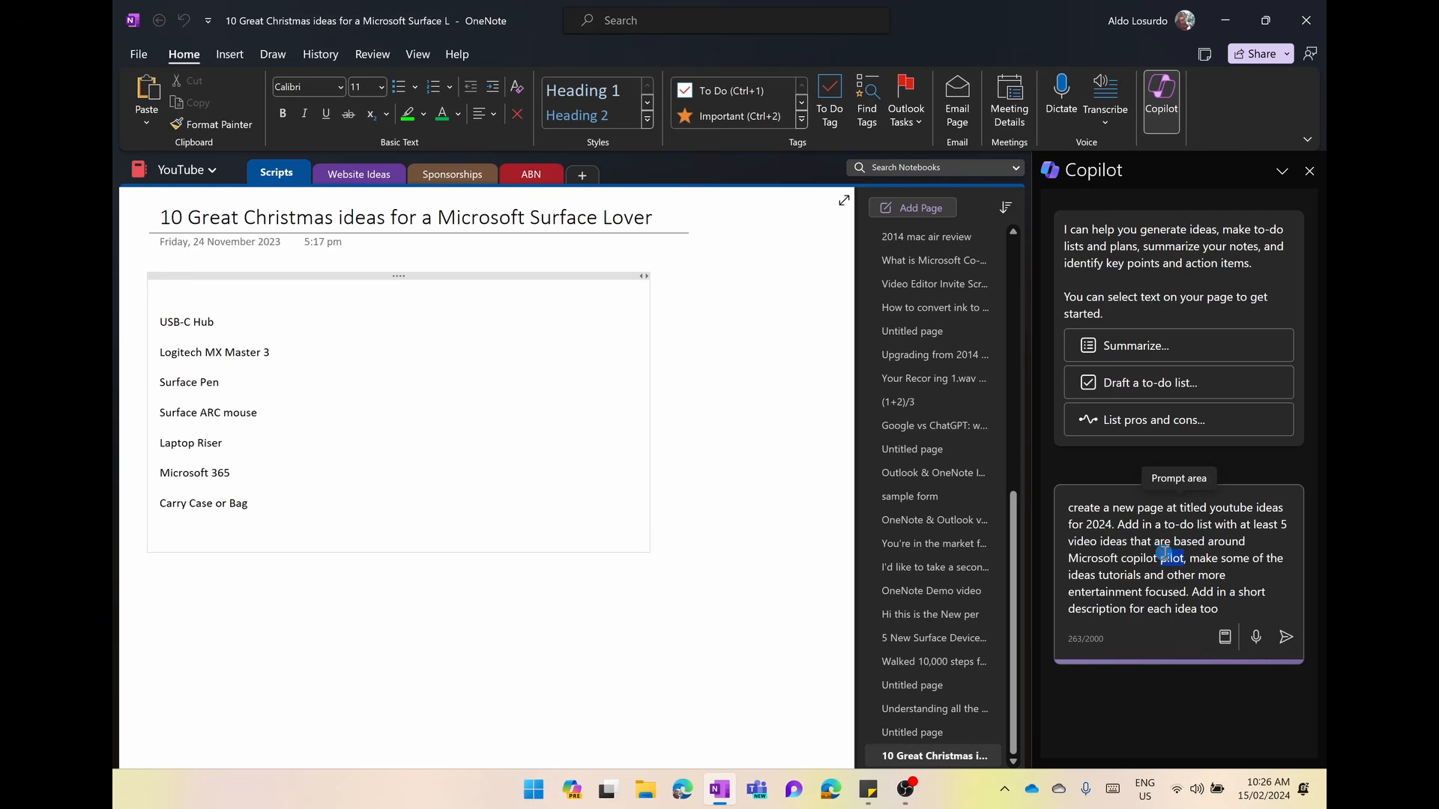
pyautogui.press('BackSpace')
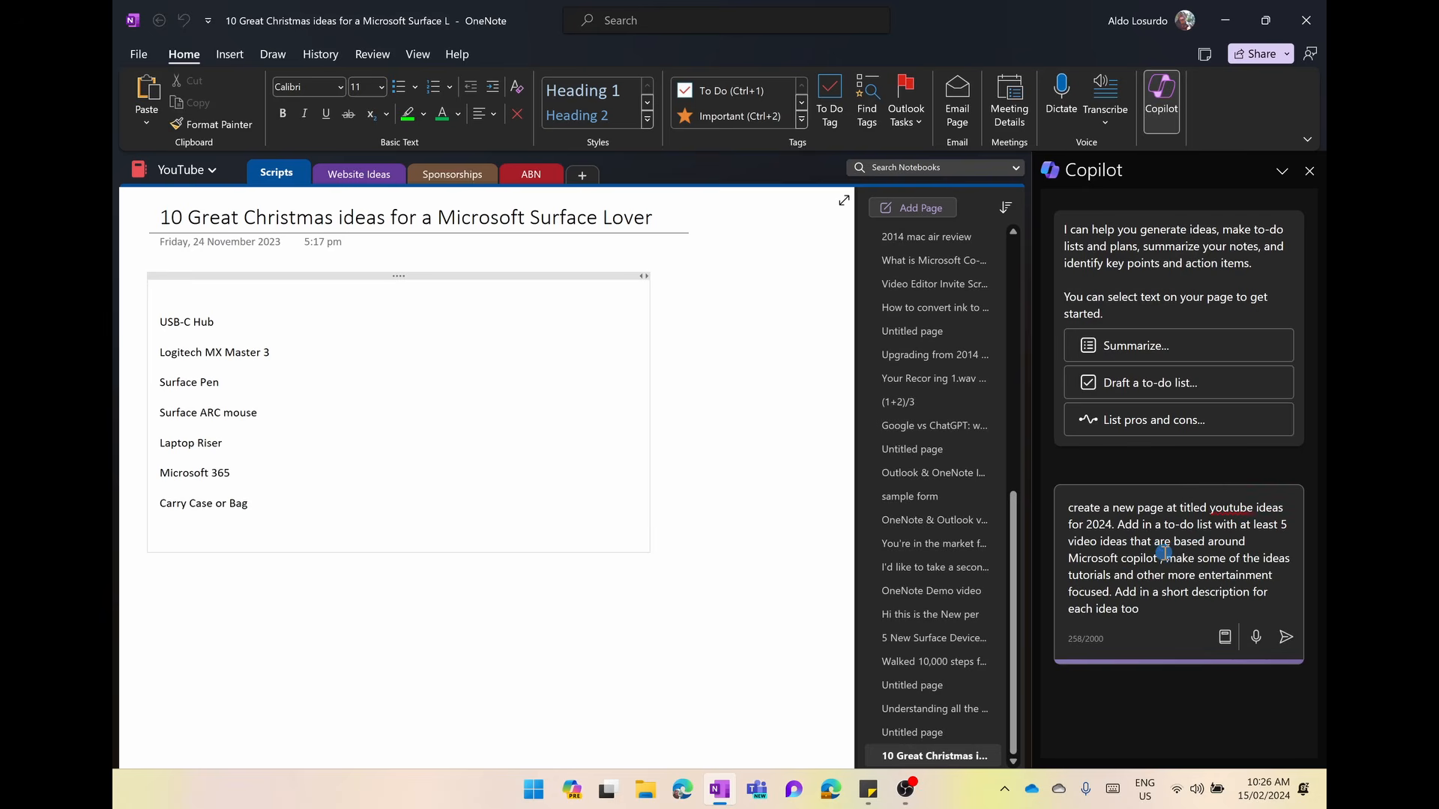
pyautogui.press('BackSpace')
pyautogui.write(',')
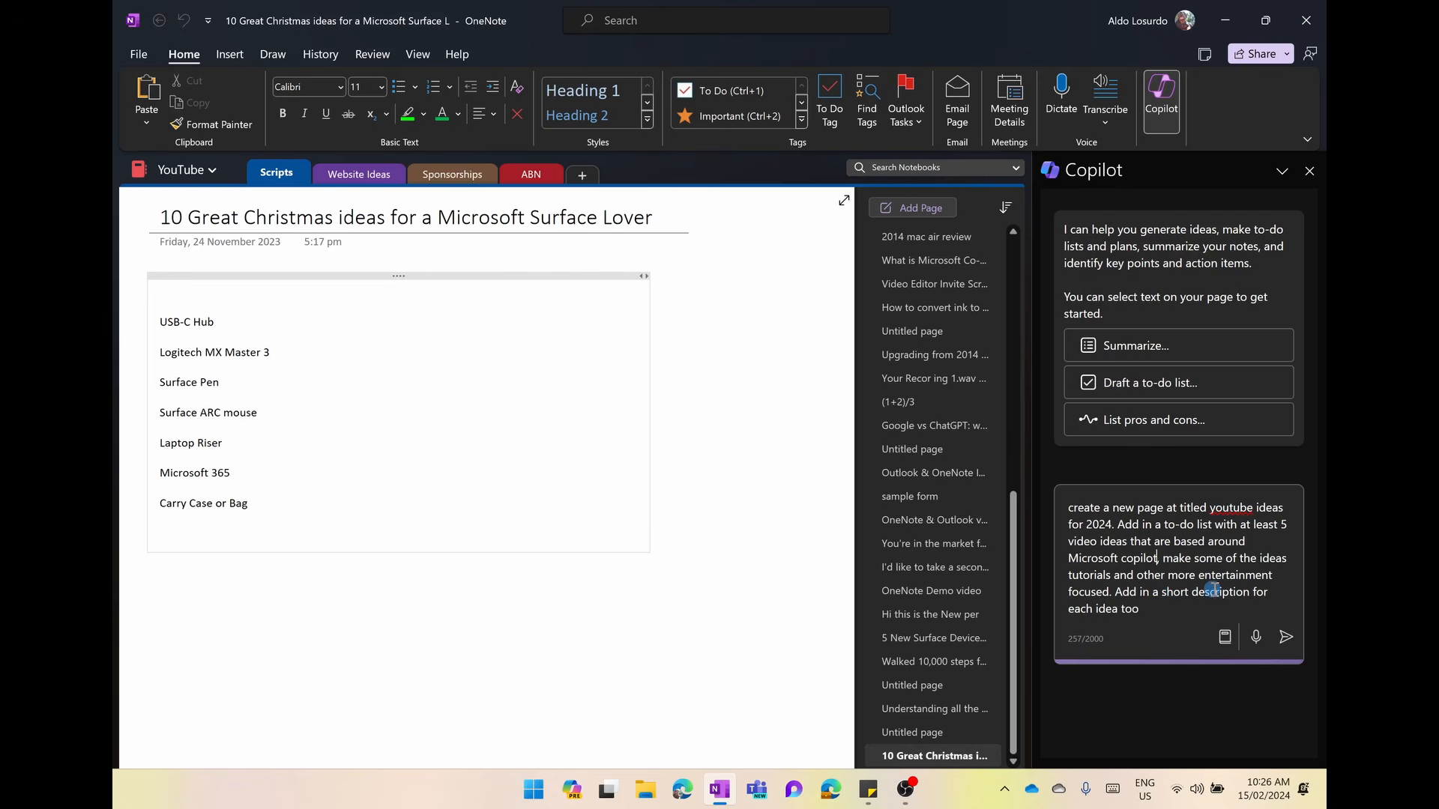
pyautogui.click(1285, 639)
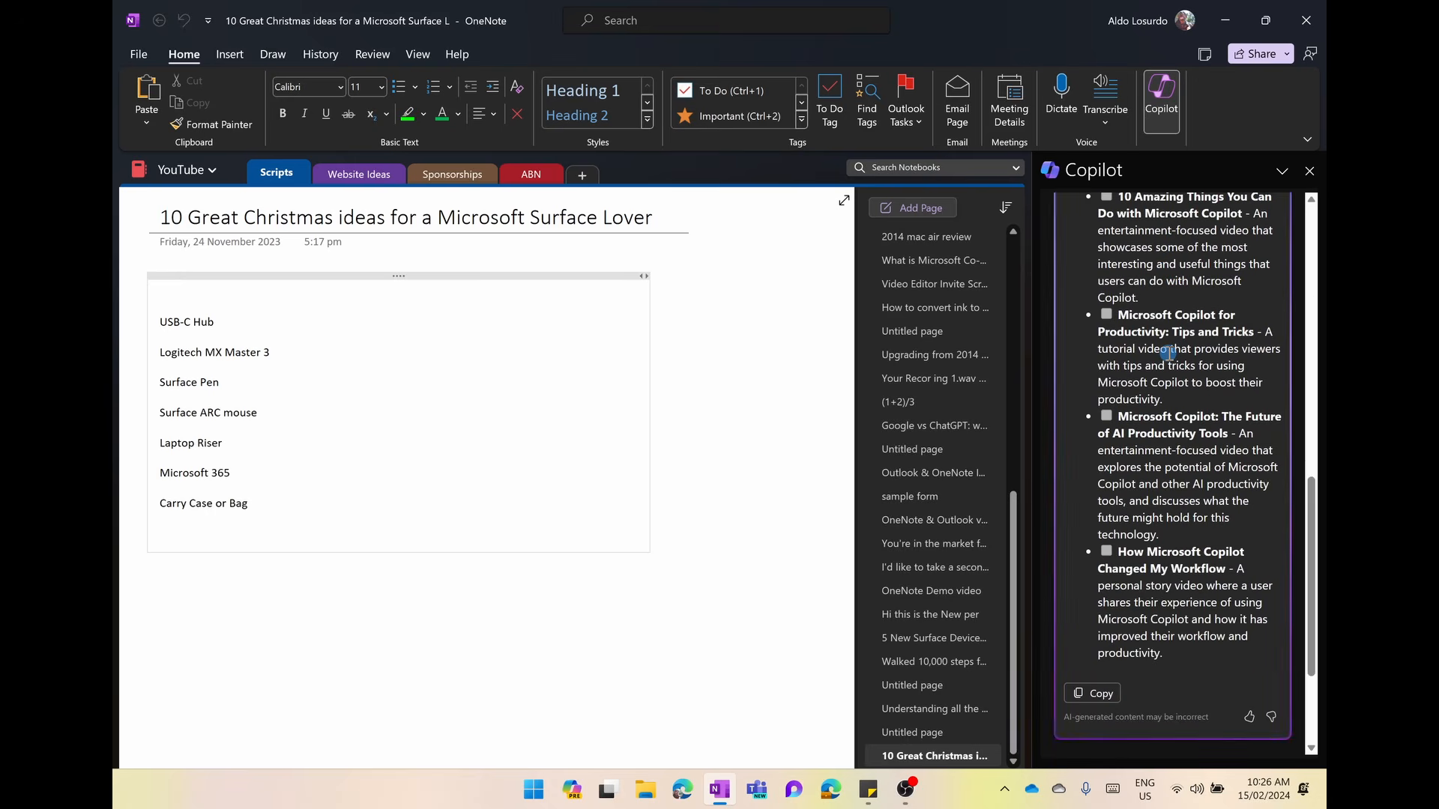
pyautogui.scroll(5, 1168, 352)
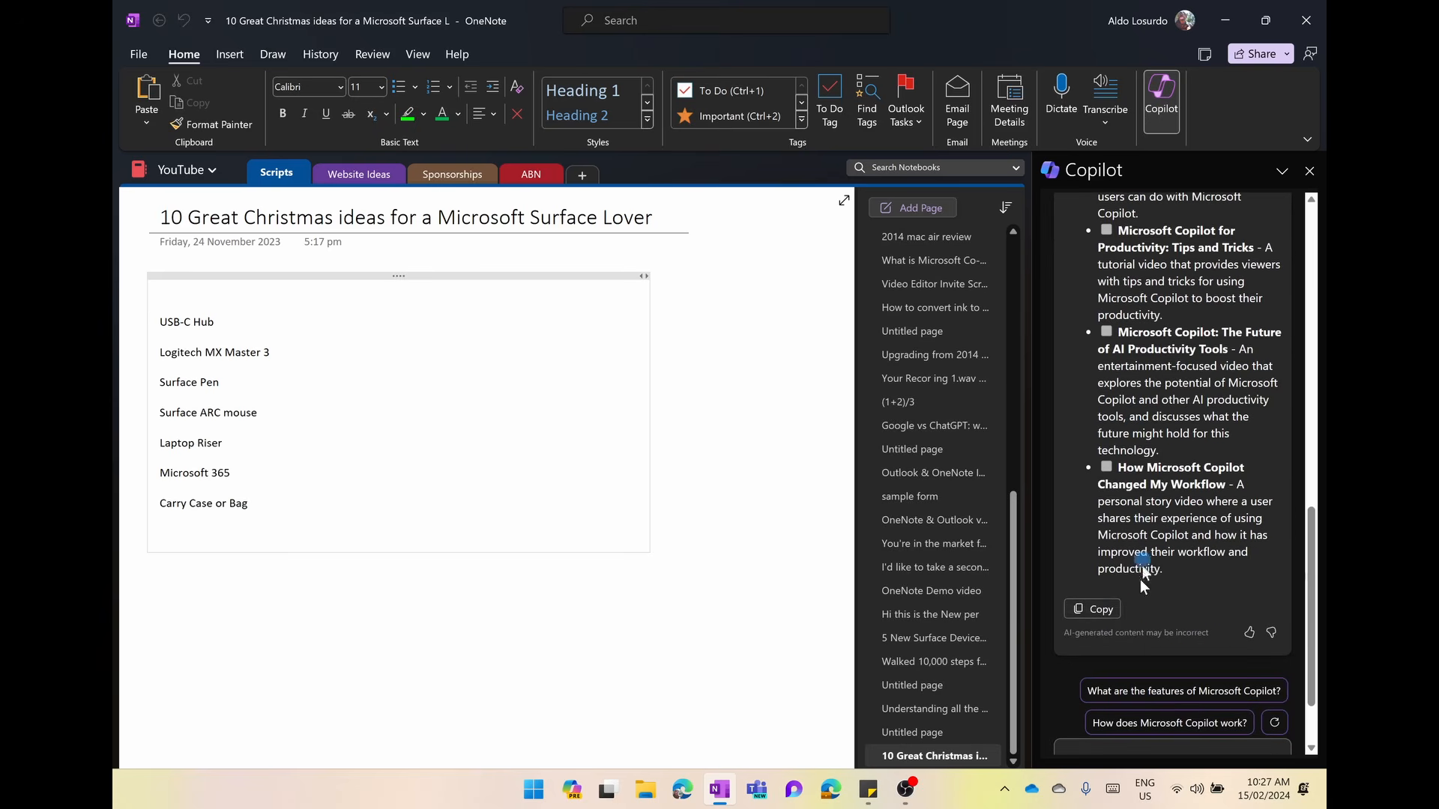
# Copy Copilot's list of video ideas and paste it into the body of a new page in the Scripts section
pyautogui.click(1107, 615)
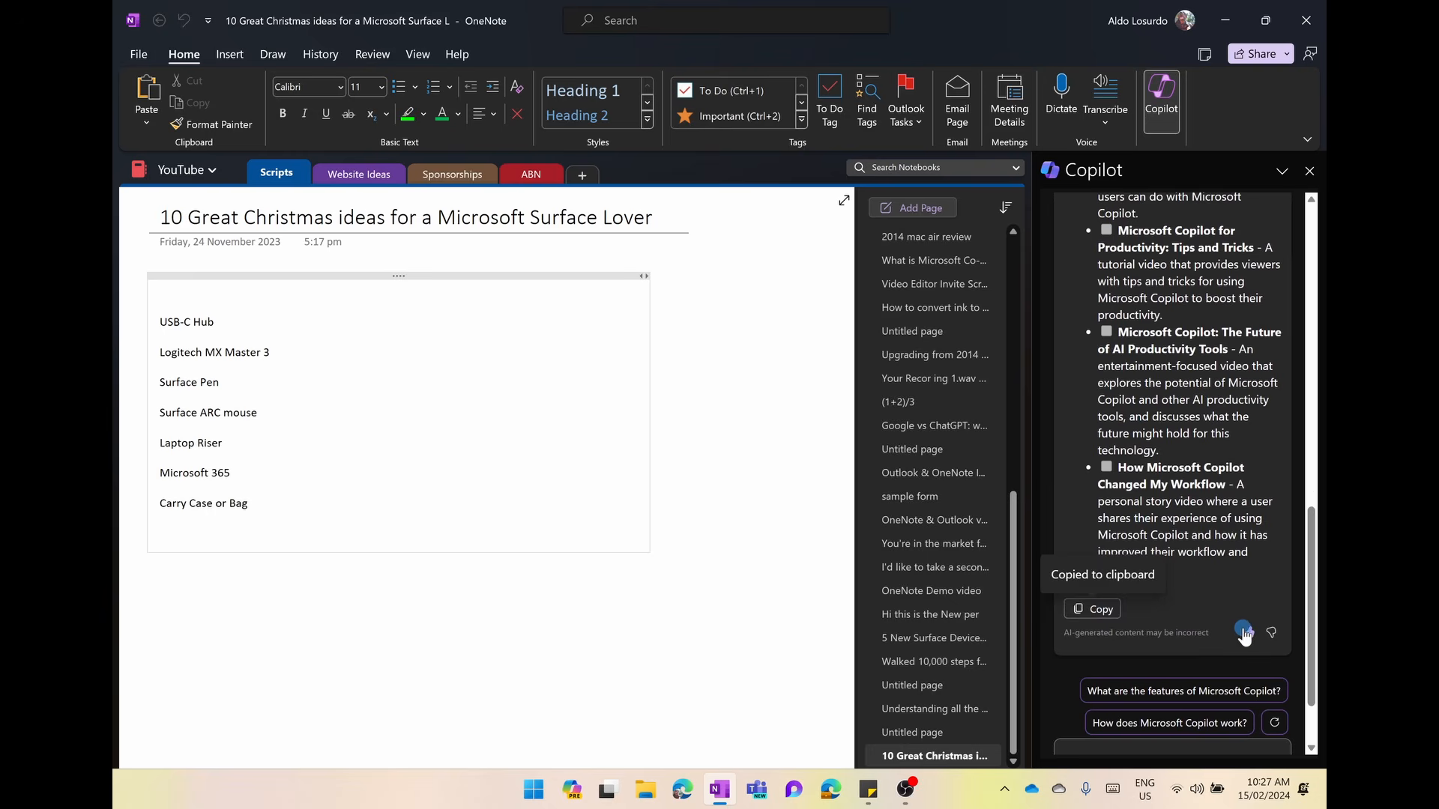
pyautogui.scroll(-2, 1275, 635)
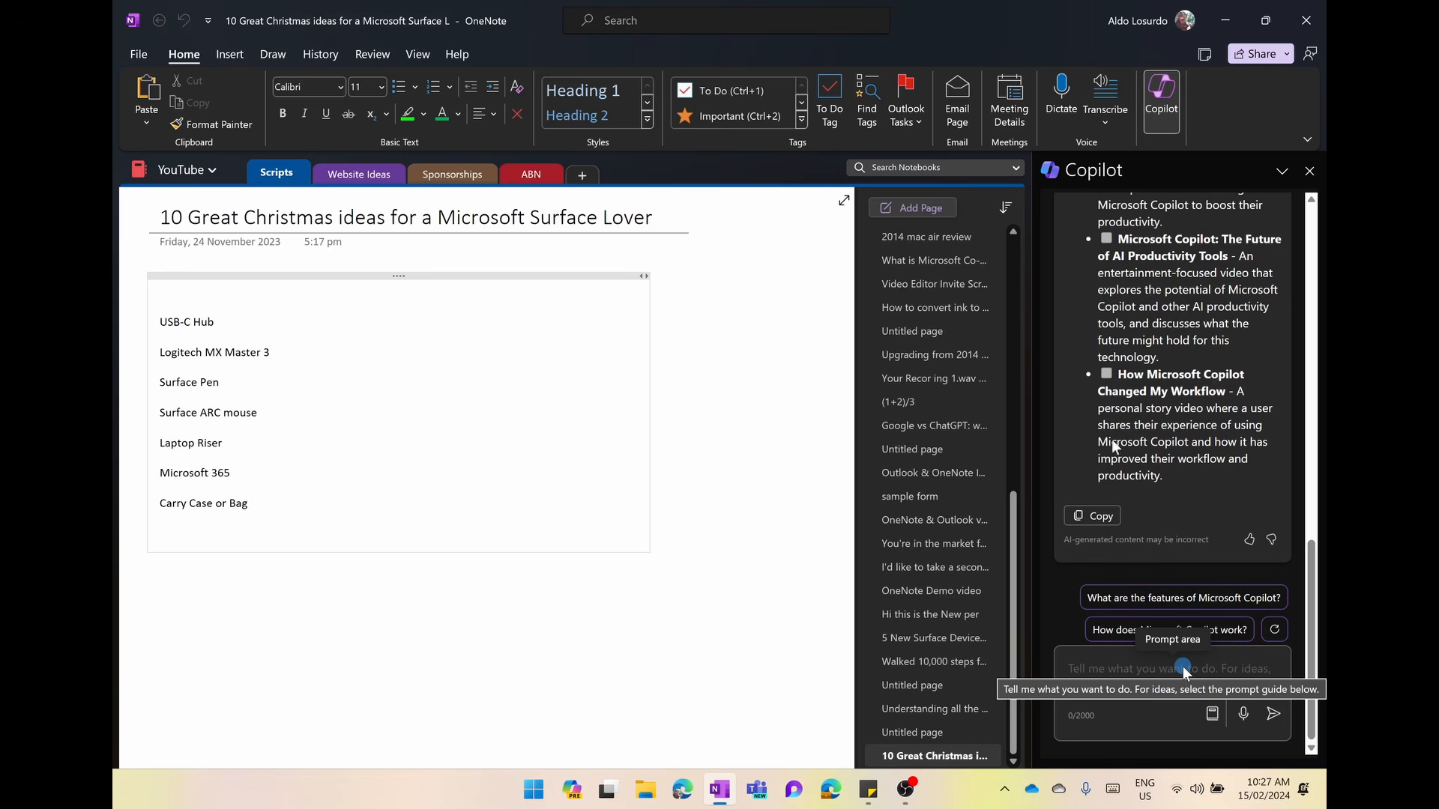
pyautogui.click(907, 207)
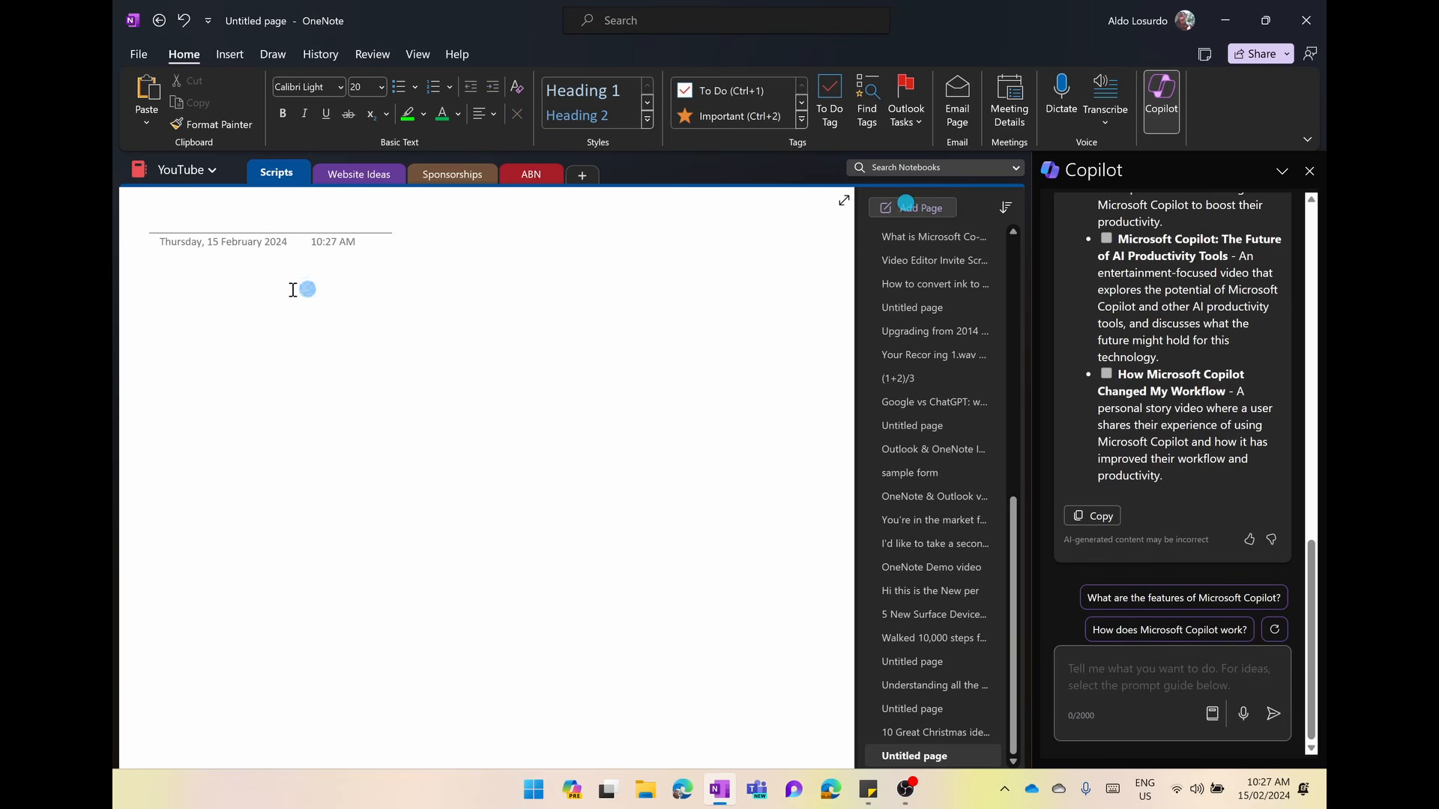
pyautogui.click(201, 287)
pyautogui.hotkey('ctrl', 'v')
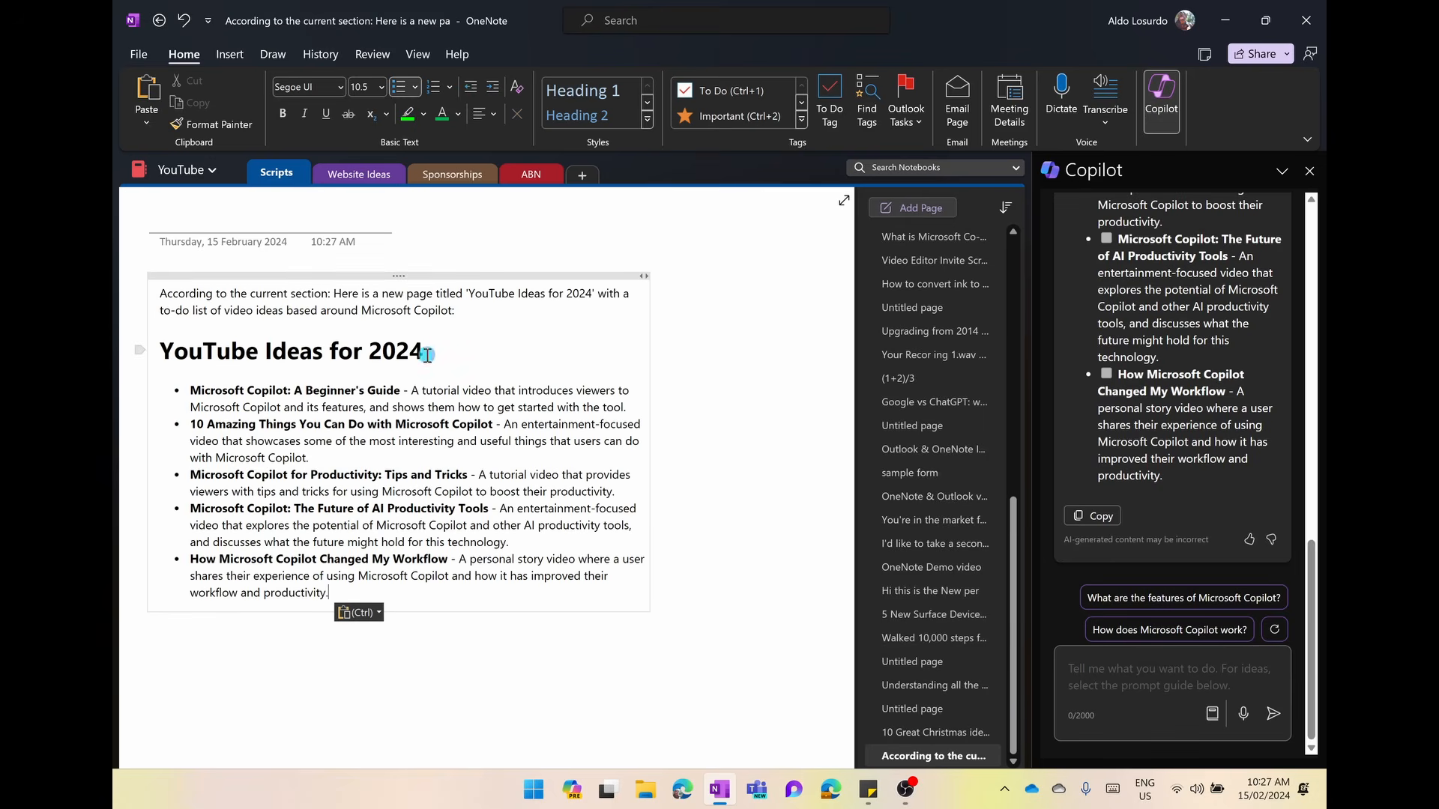
# Move the heading "YouTube Ideas for 2024" out of the pasted text and into the page title
pyautogui.moveTo(424, 351); pyautogui.dragTo(160, 349)
pyautogui.press('Delete')
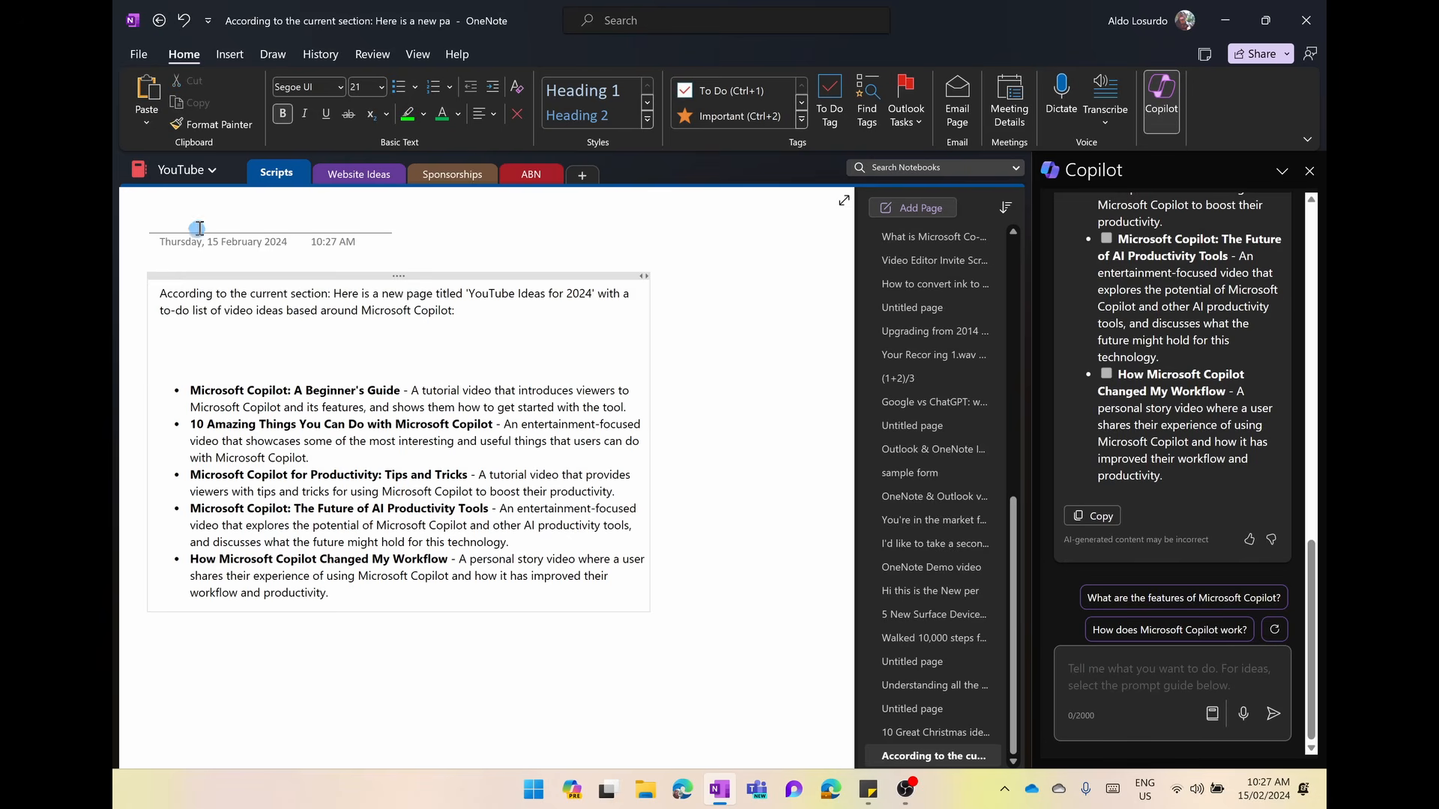
pyautogui.hotkey('ctrl', 'v')
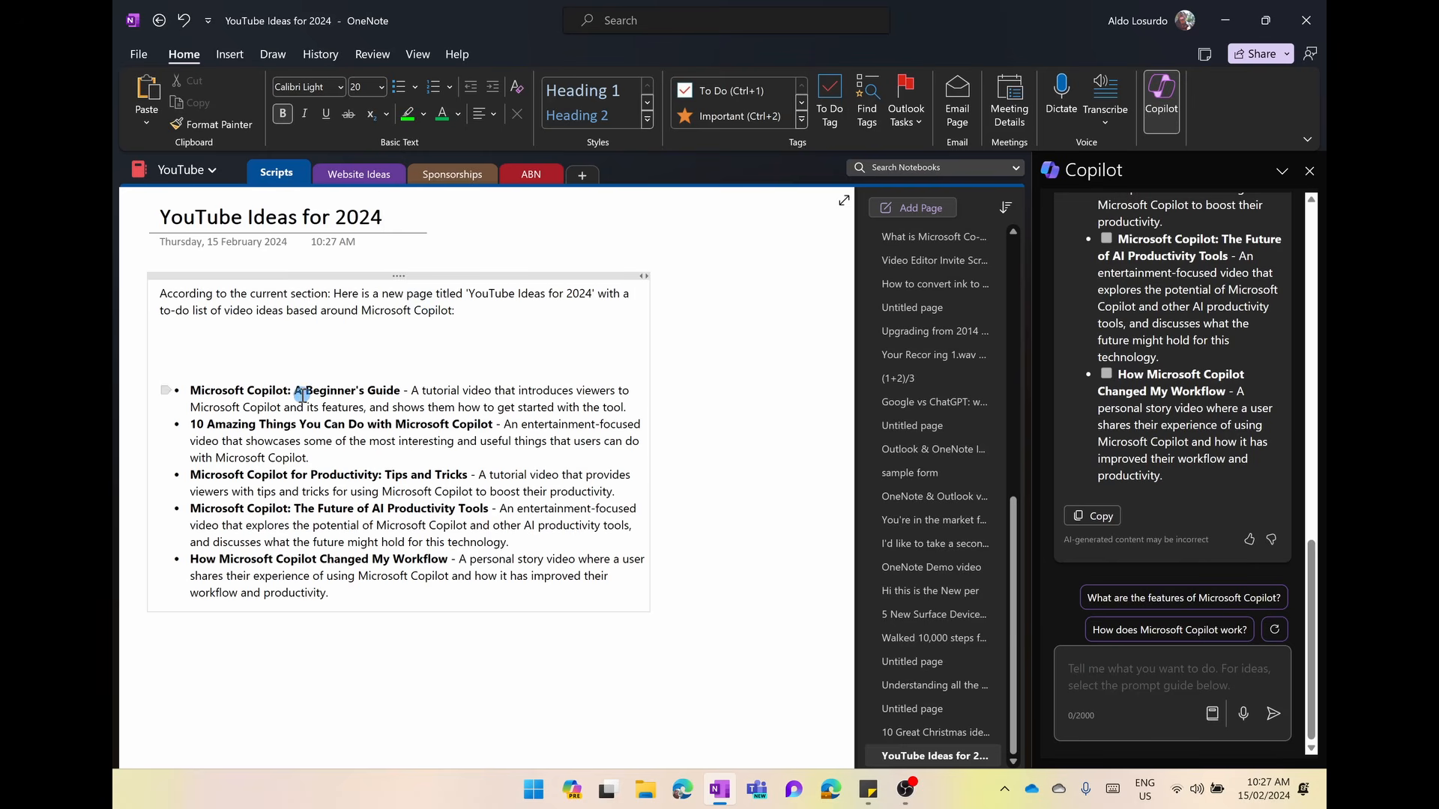
# Add to-do checkboxes to the bulleted video ideas, starting with "Microsoft Copilot: A Beginner's Guide"
pyautogui.click(1107, 377)
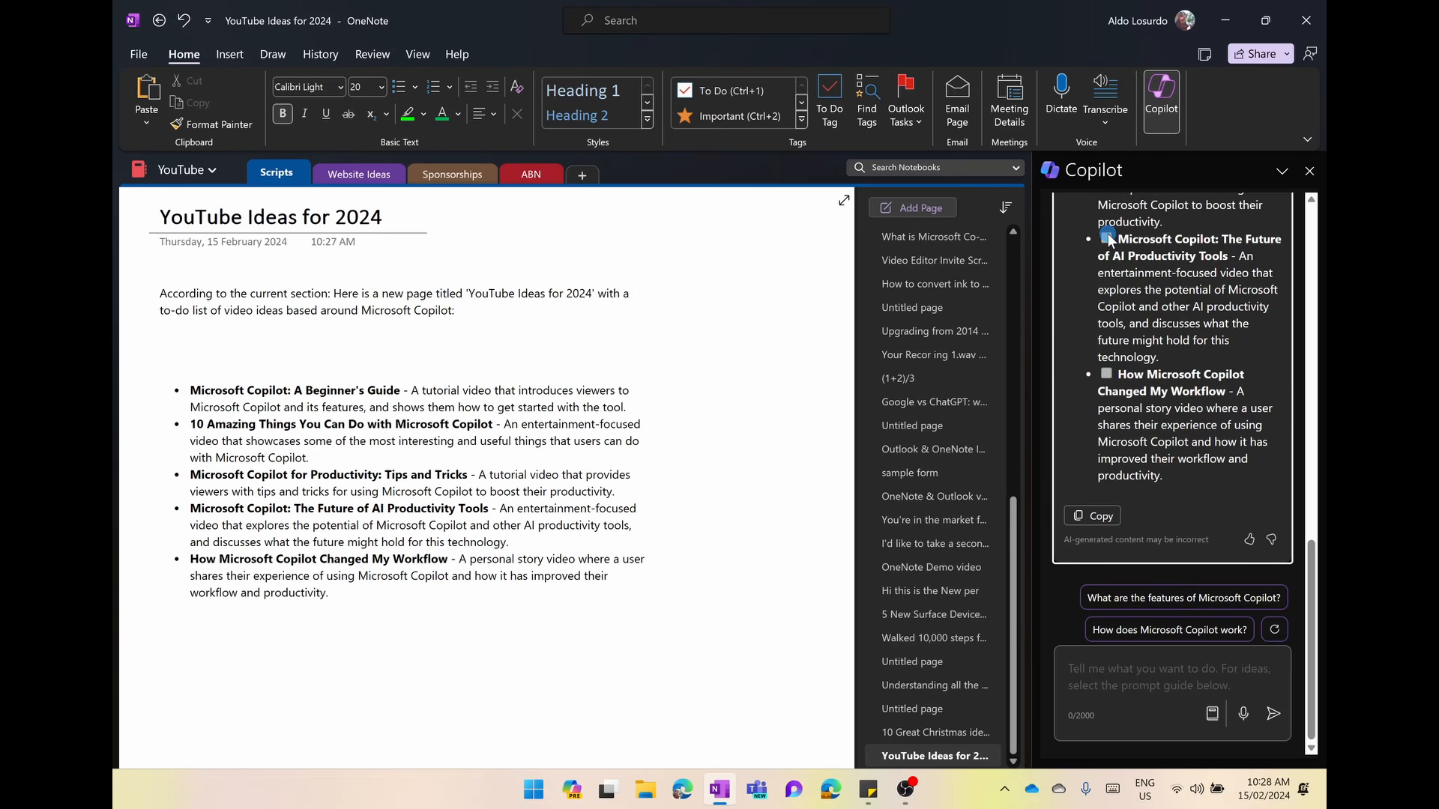
pyautogui.click(191, 394)
pyautogui.click(271, 386)
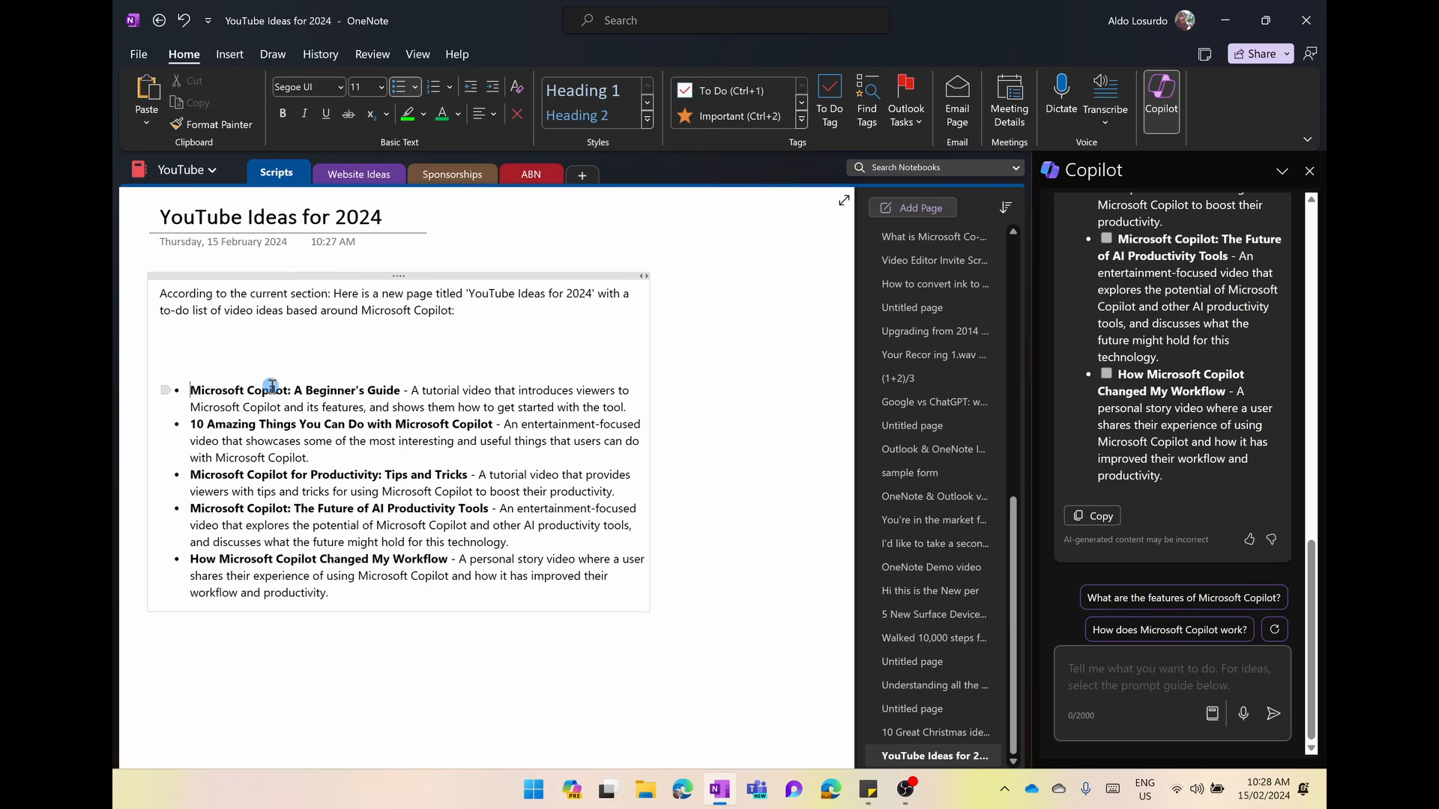
pyautogui.hotkey('ctrl', '1')
pyautogui.press('Down')
pyautogui.press('Down')
pyautogui.press('Down')
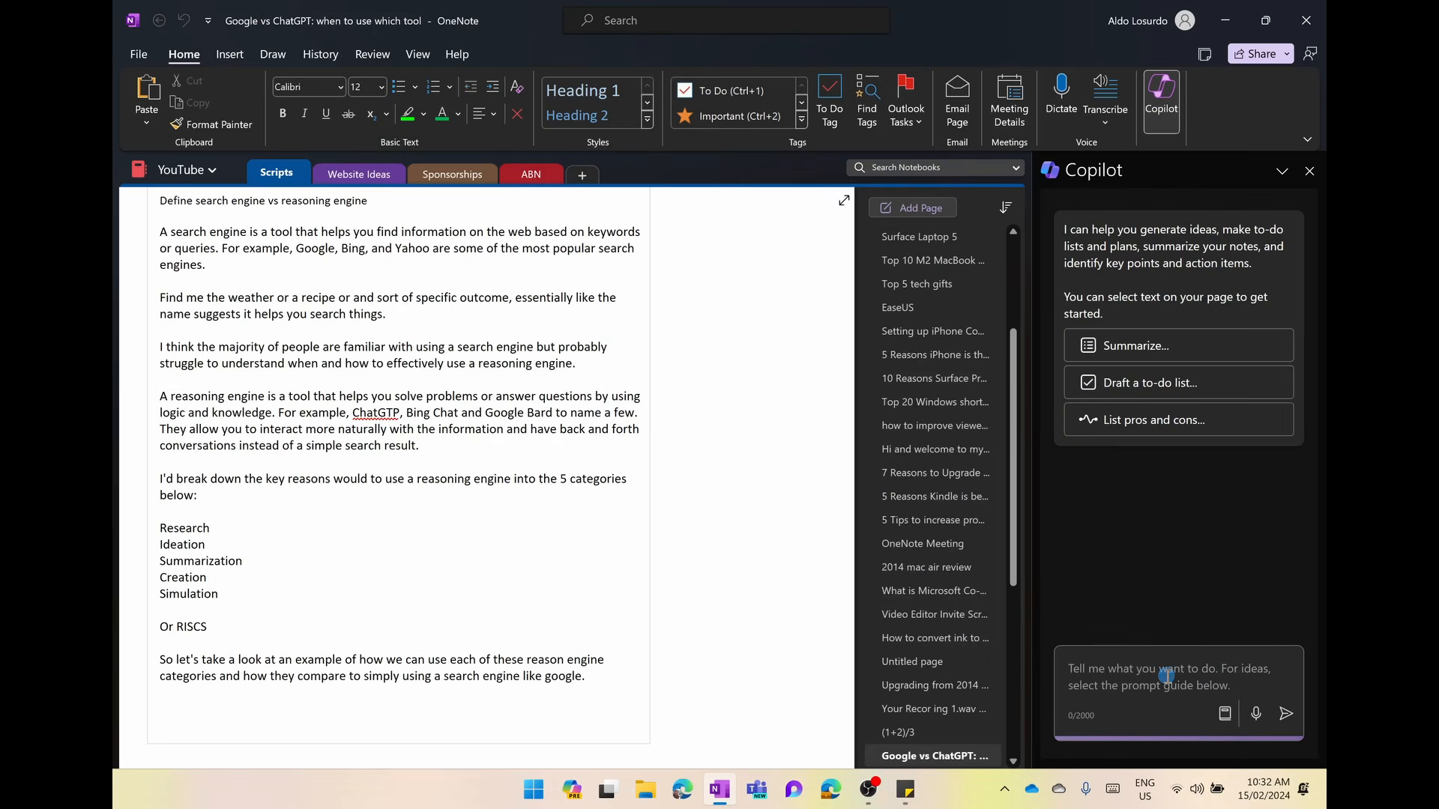
# On the "Google vs ChatGPT: when to use which tool" page, review Copilot's example prompts for understanding notes
pyautogui.click(1227, 716)
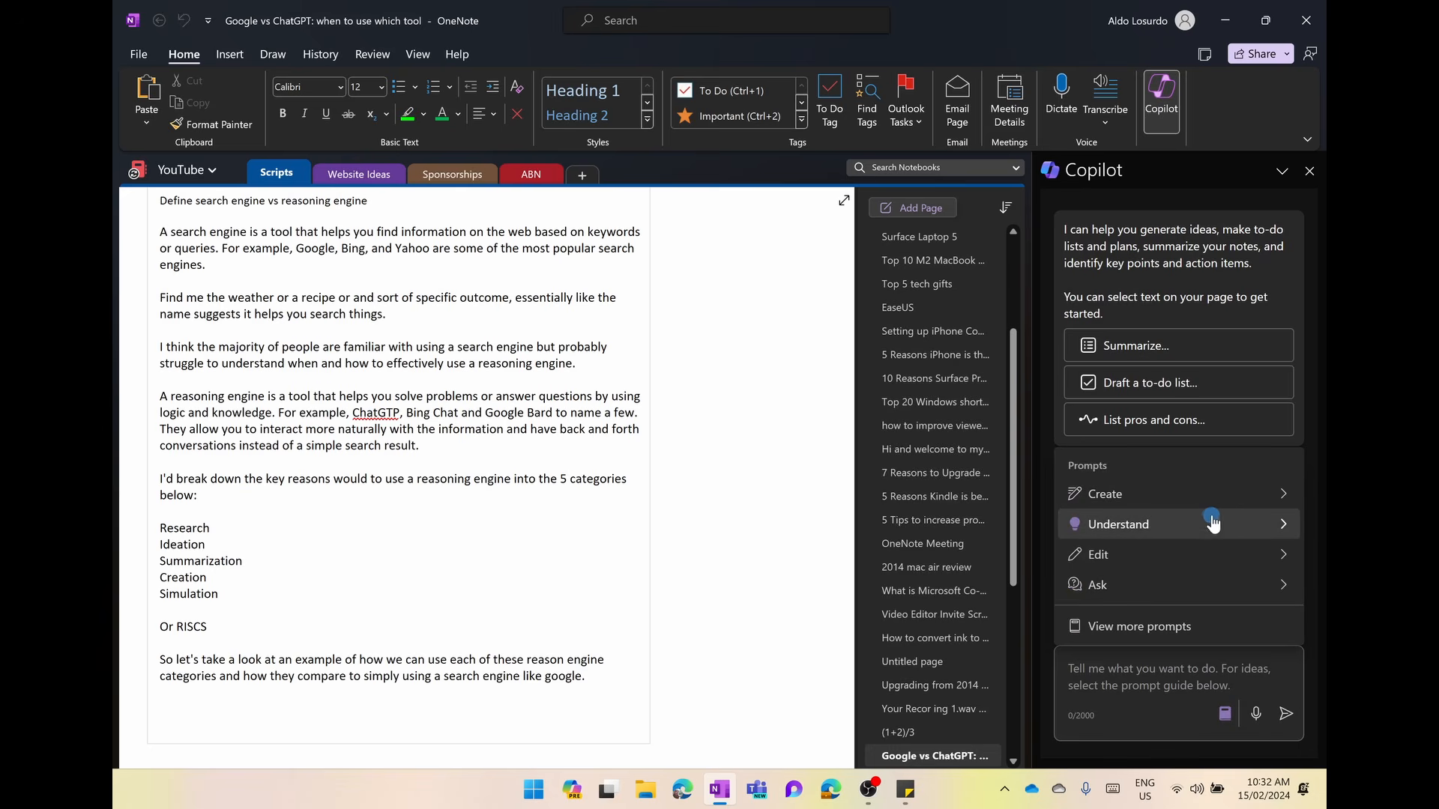
pyautogui.click(1274, 522)
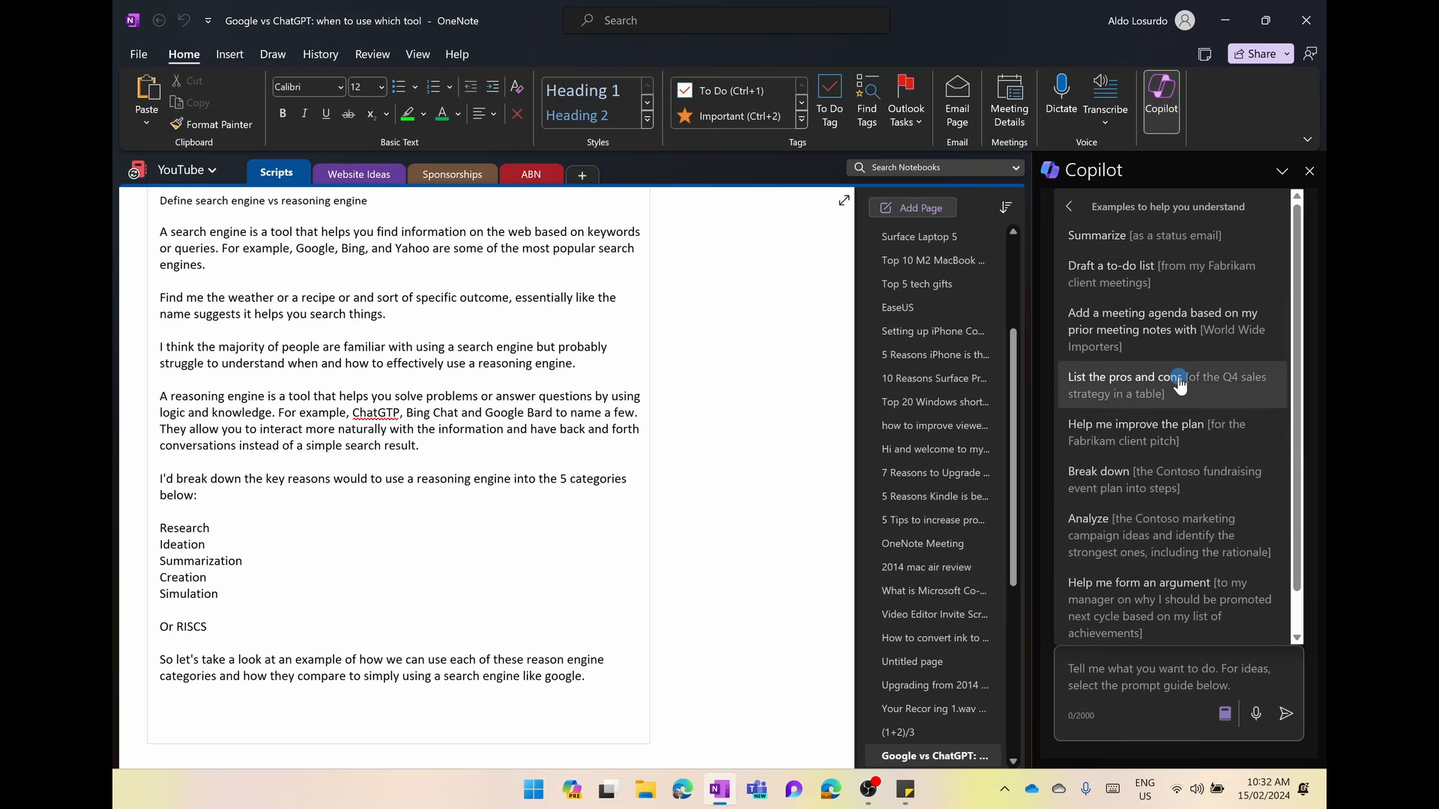
pyautogui.scroll(-1, 1181, 525)
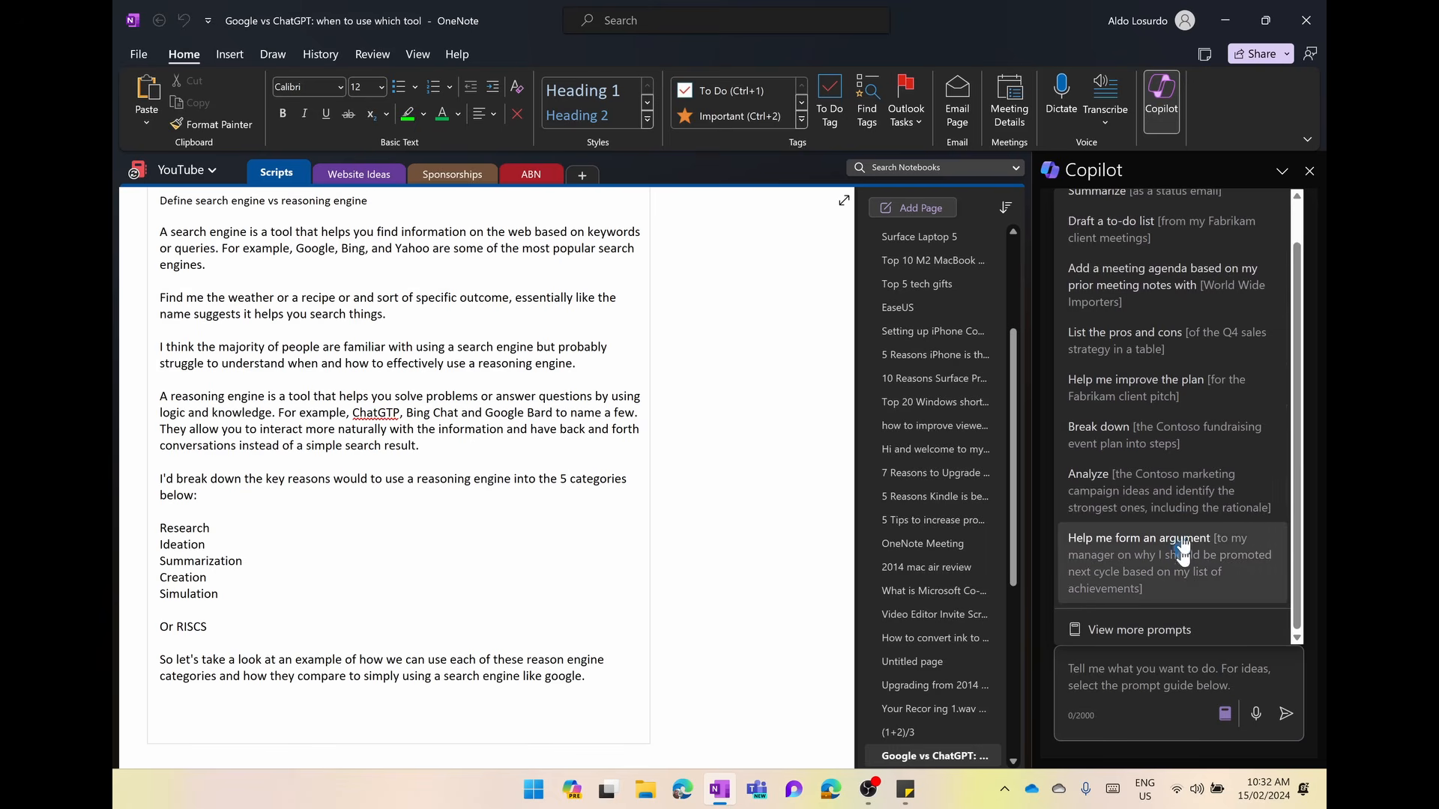
# Ask Copilot to "Break down the key points in this tab"
pyautogui.click(1096, 672)
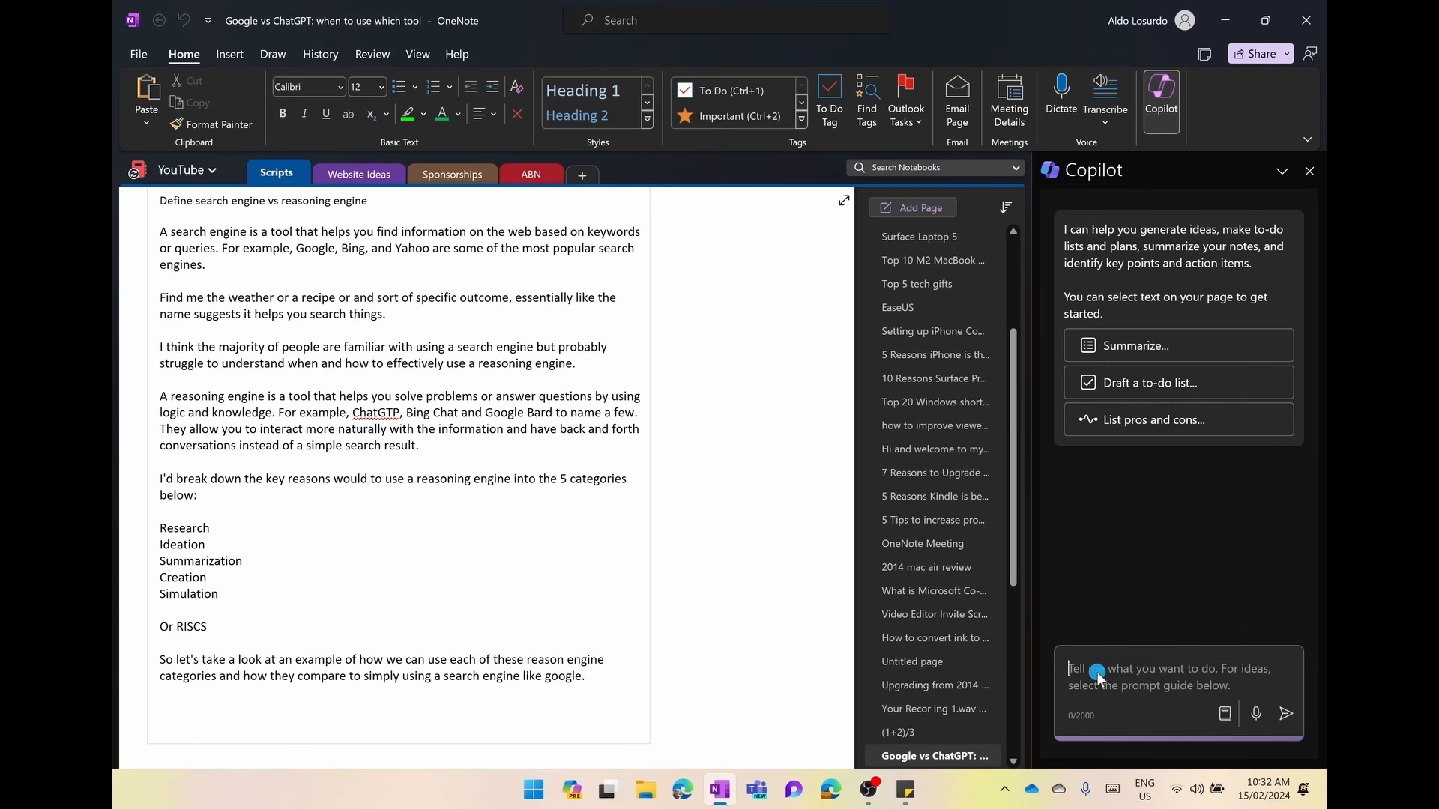
pyautogui.hotkey('ctrl', 'v')
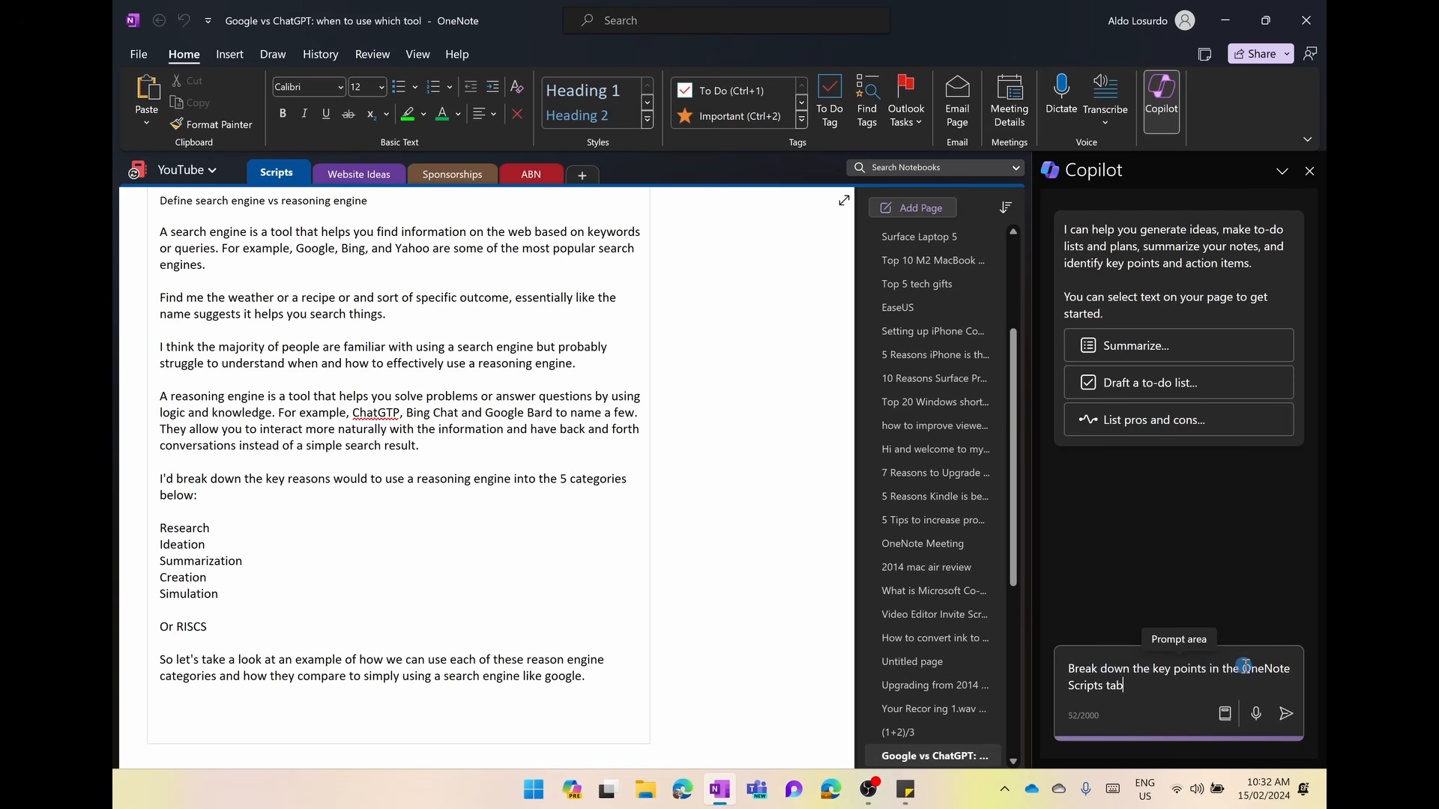
pyautogui.moveTo(1241, 666); pyautogui.dragTo(1289, 669)
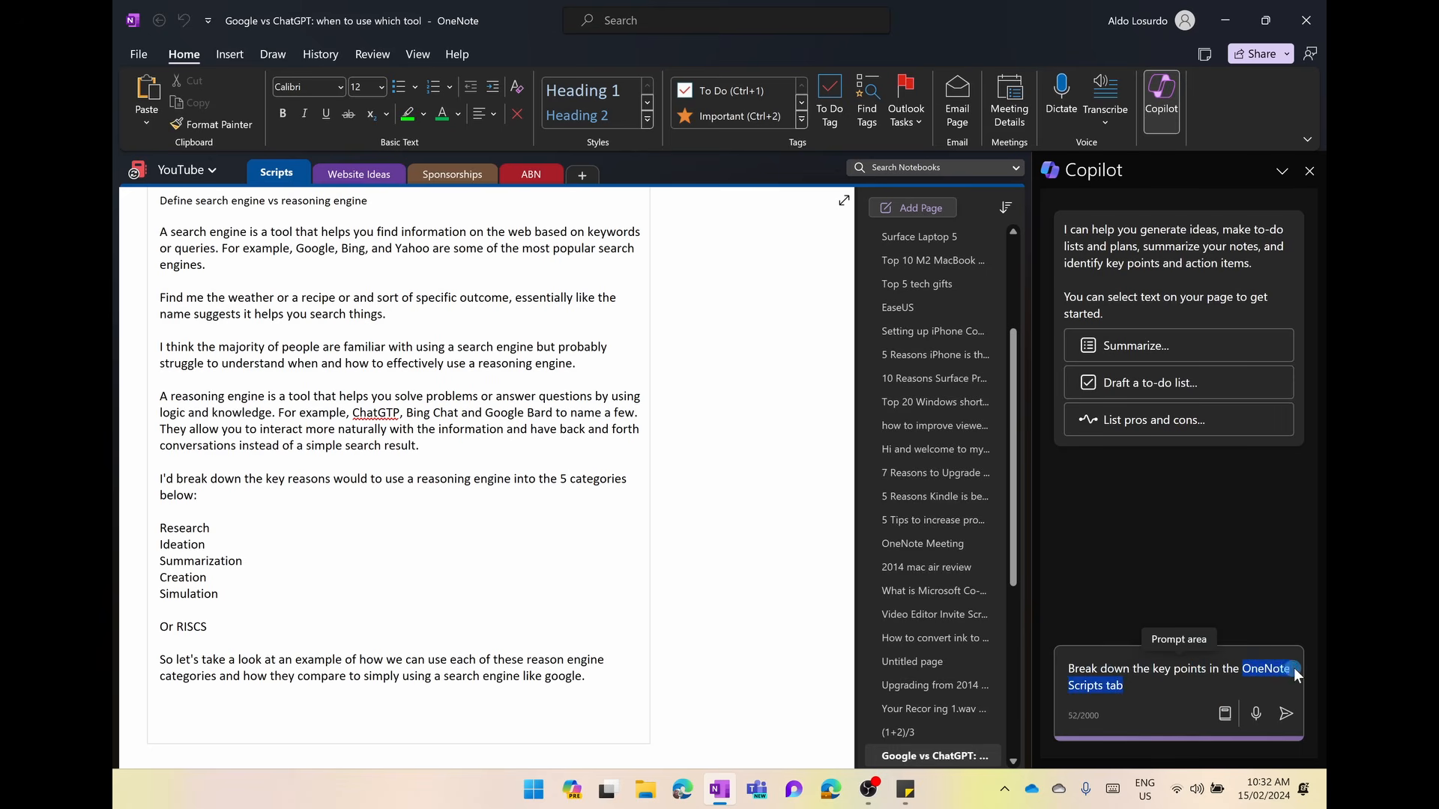
pyautogui.press('BackSpace')
pyautogui.press('BackSpace')
pyautogui.press('BackSpace')
pyautogui.write('is tab')
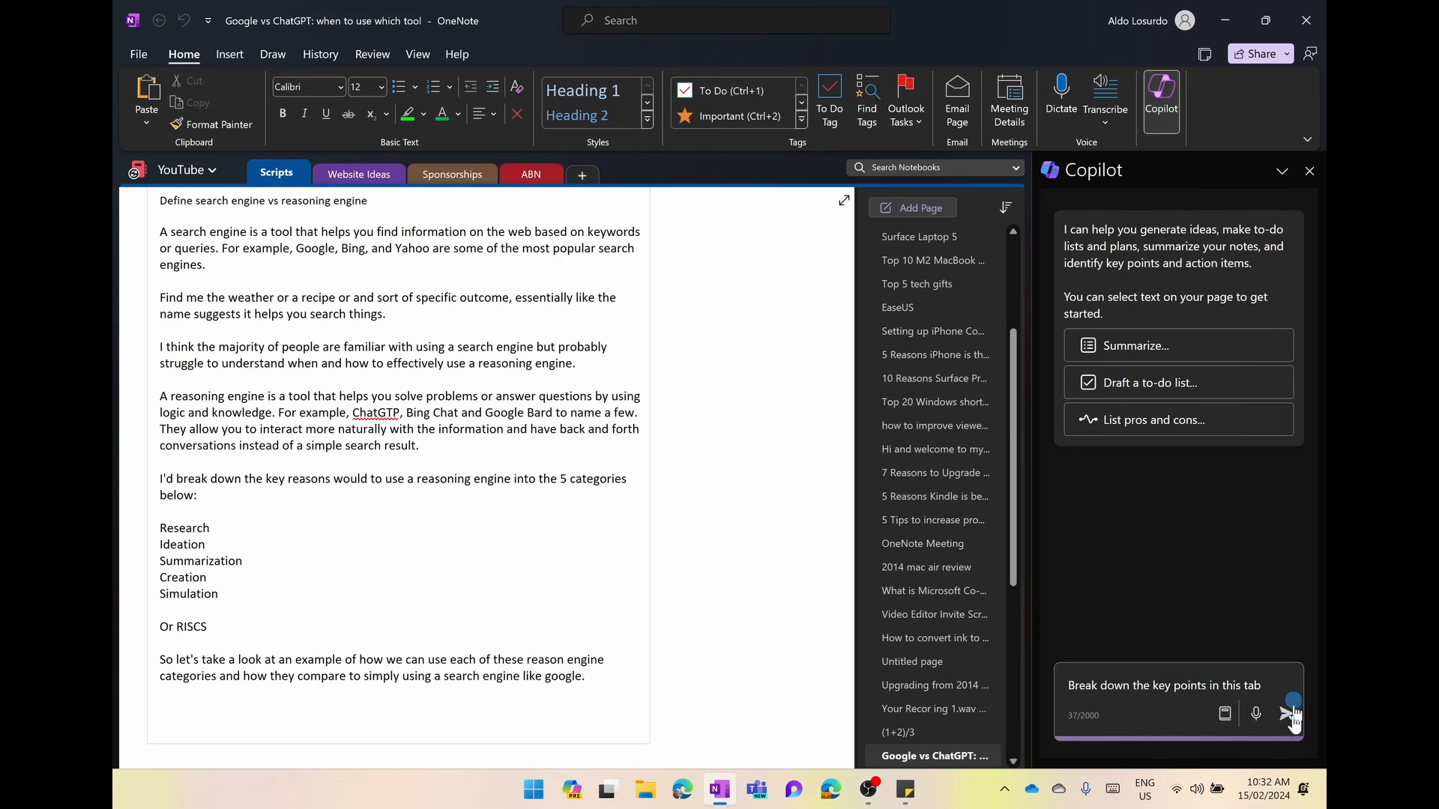
pyautogui.click(1286, 713)
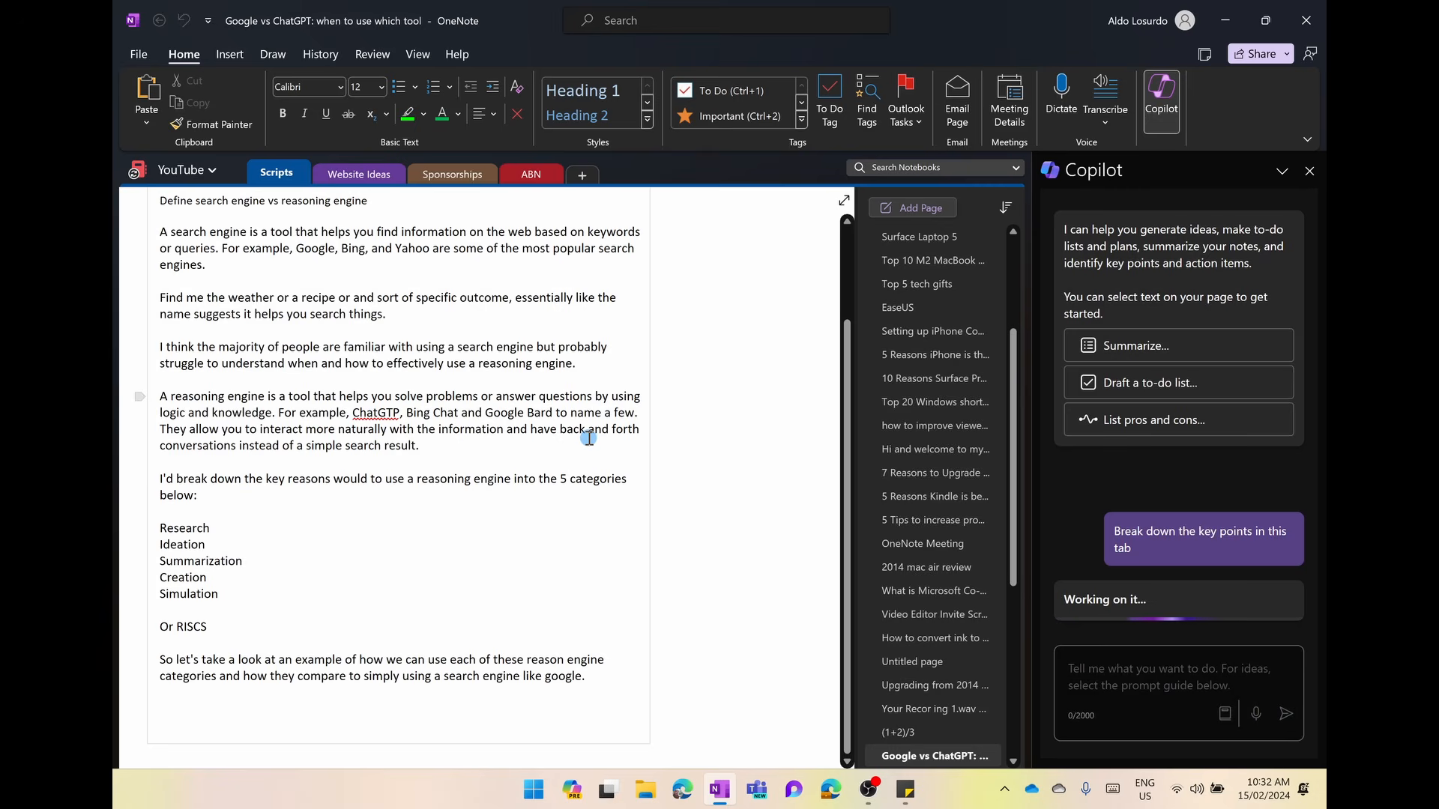
# Look through the Google vs ChatGPT notes and copy Copilot's key-points answer
pyautogui.scroll(3, 588, 438)
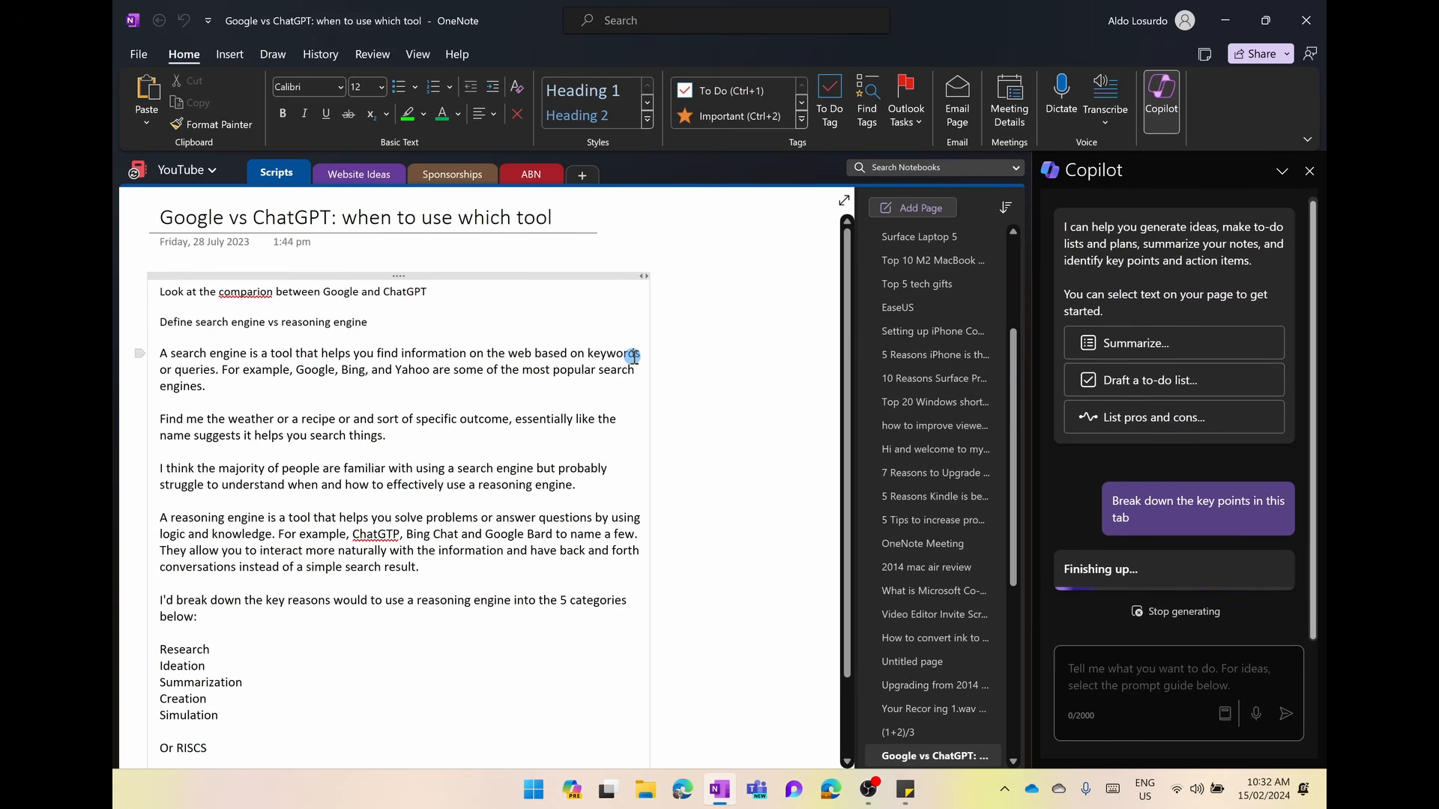
pyautogui.scroll(-3, 633, 356)
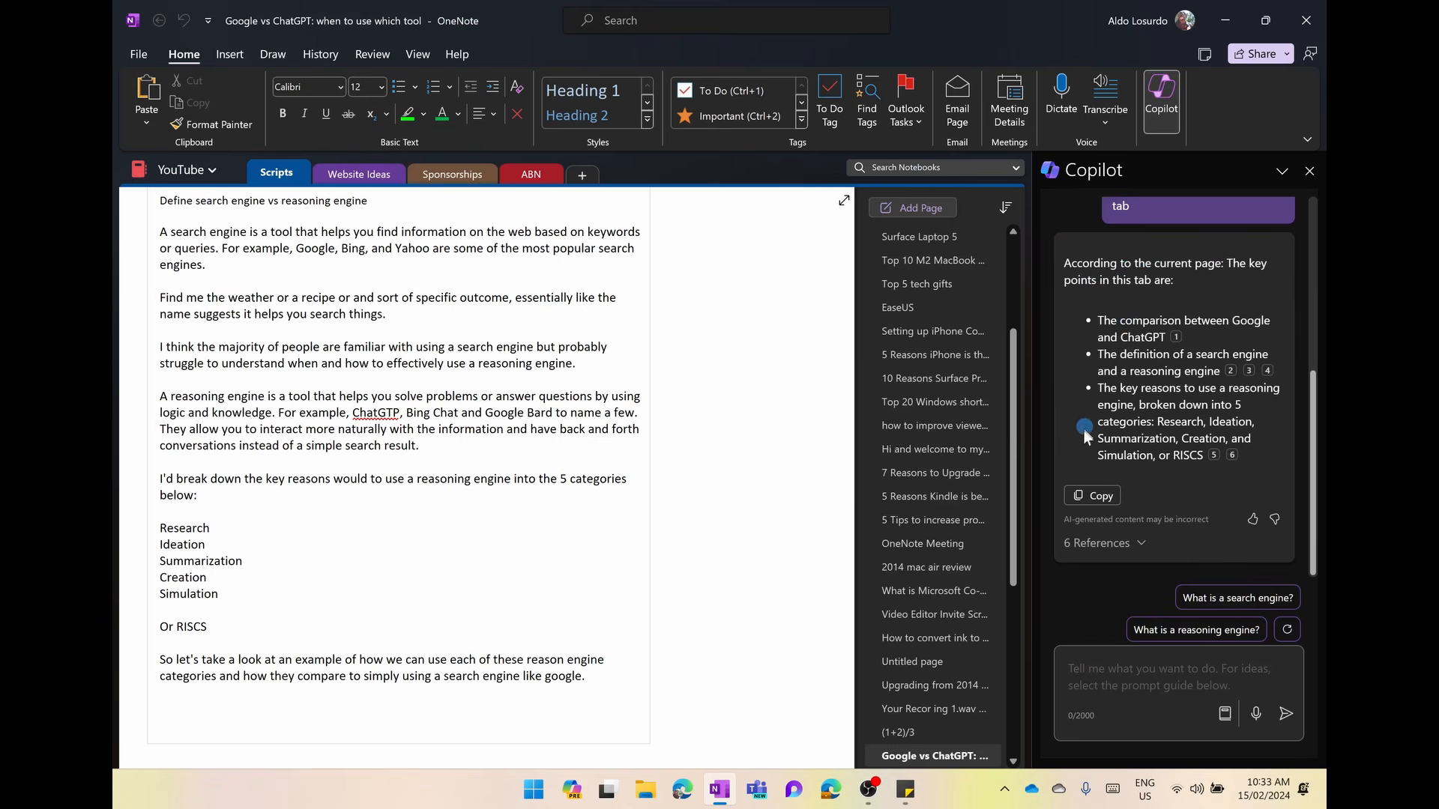
pyautogui.click(1089, 498)
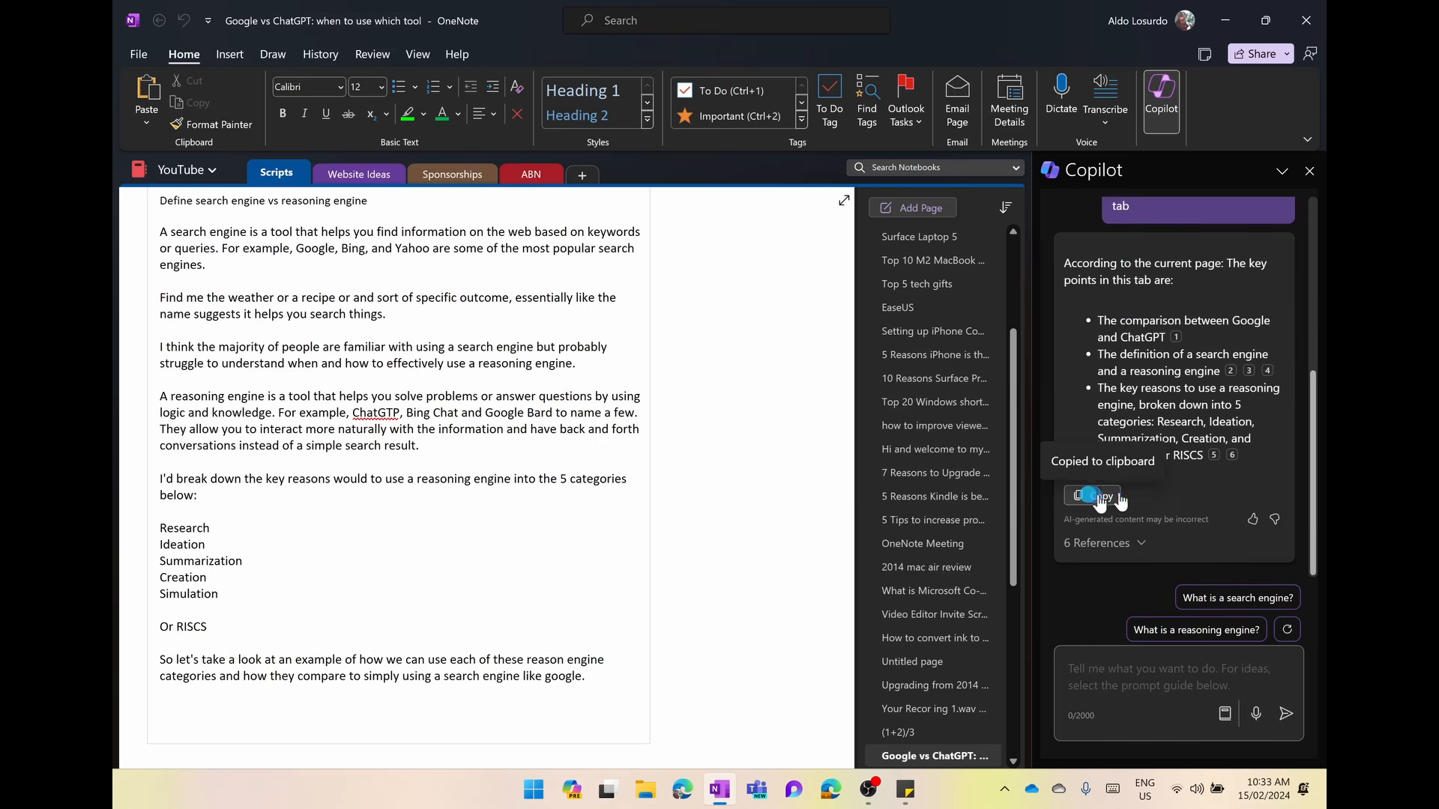
# Examine the citations and the expanded list of references behind Copilot's key-points answer
pyautogui.moveTo(1233, 455)
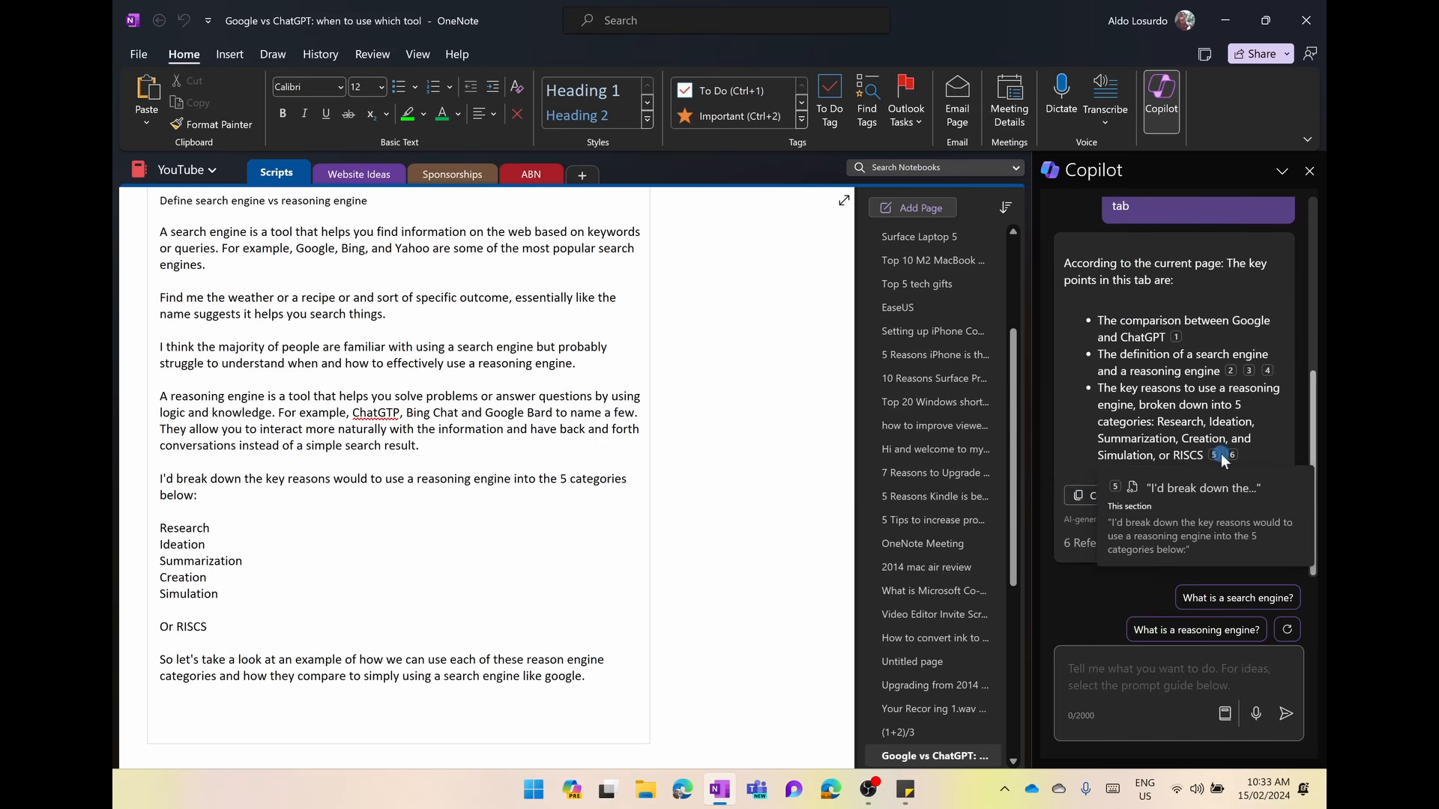
pyautogui.click(1135, 542)
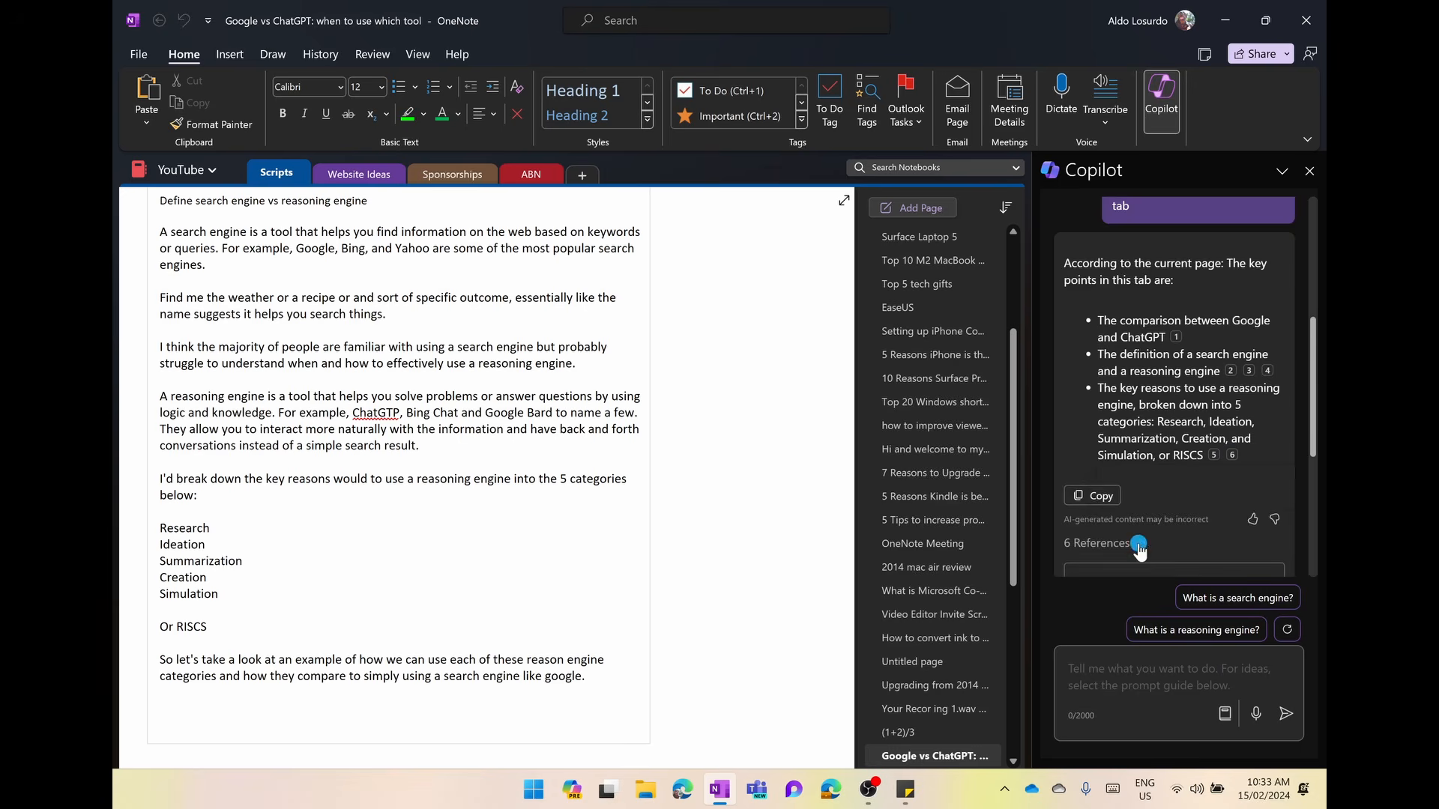
pyautogui.scroll(-4, 1143, 517)
pyautogui.scroll(-3, 1144, 501)
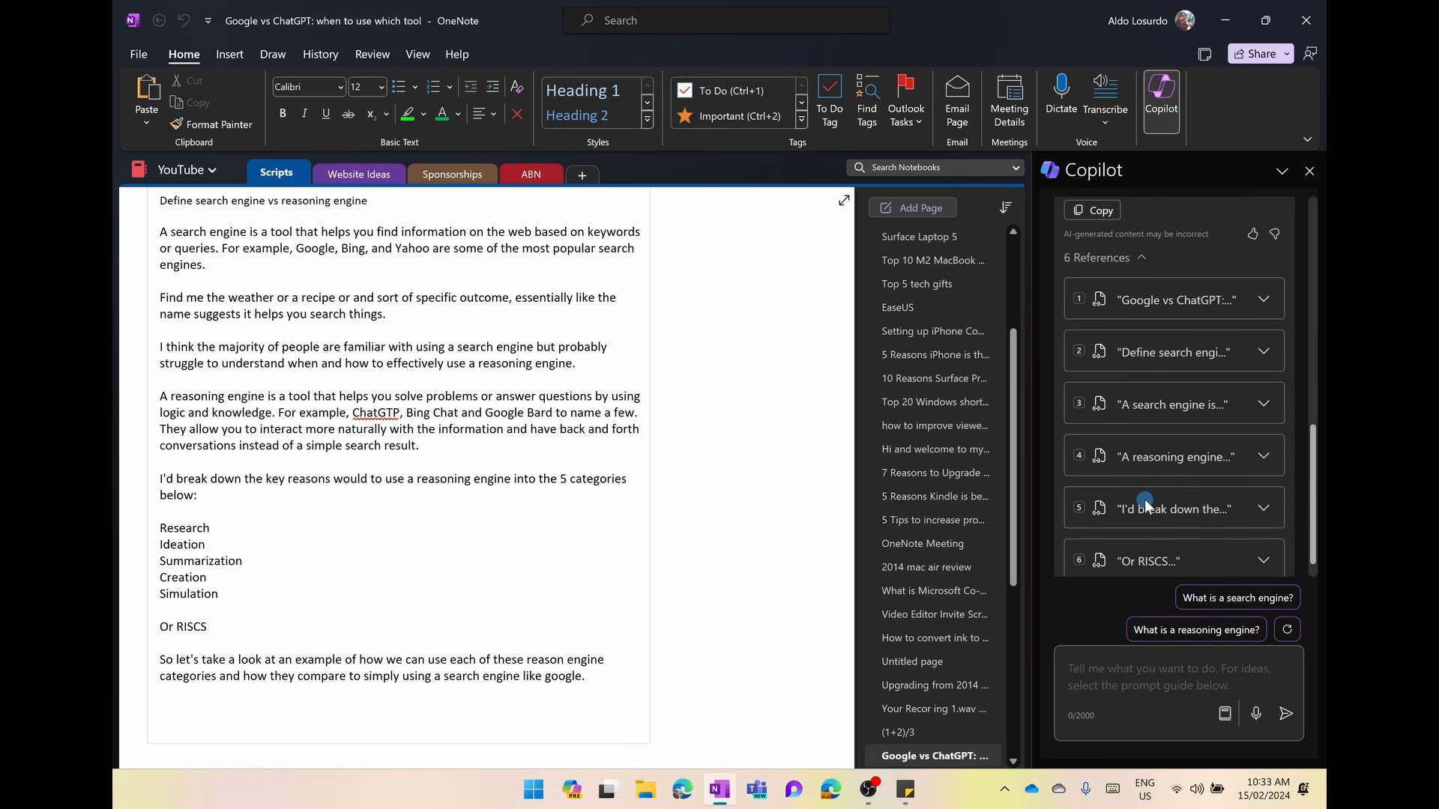
pyautogui.scroll(5, 1144, 501)
# Paste the copied key points below the page's last paragraph and make "The key points in this tab are:" bold
pyautogui.scroll(-3, 524, 585)
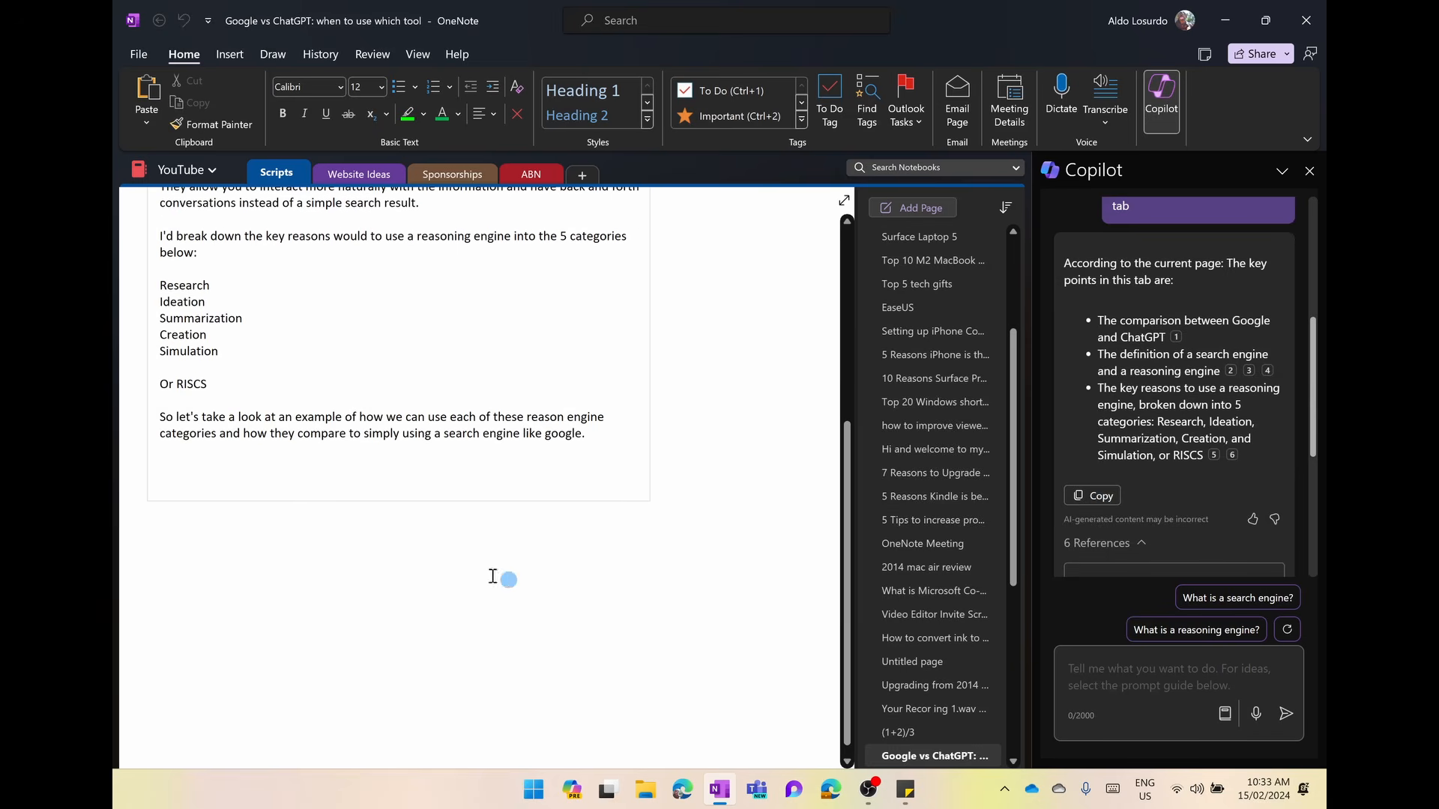
pyautogui.click(365, 479)
pyautogui.hotkey('ctrl', 'v')
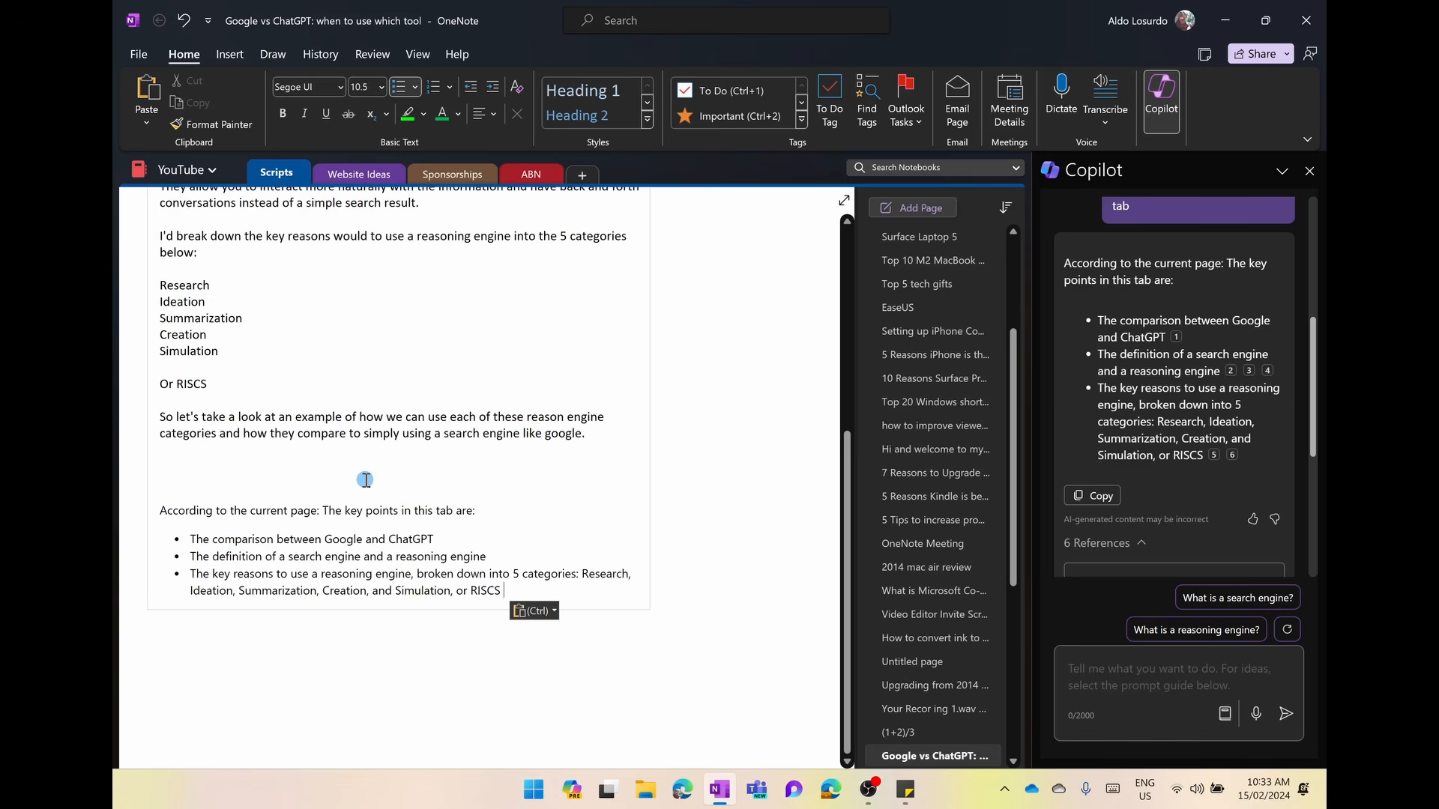
pyautogui.moveTo(322, 511); pyautogui.dragTo(517, 514)
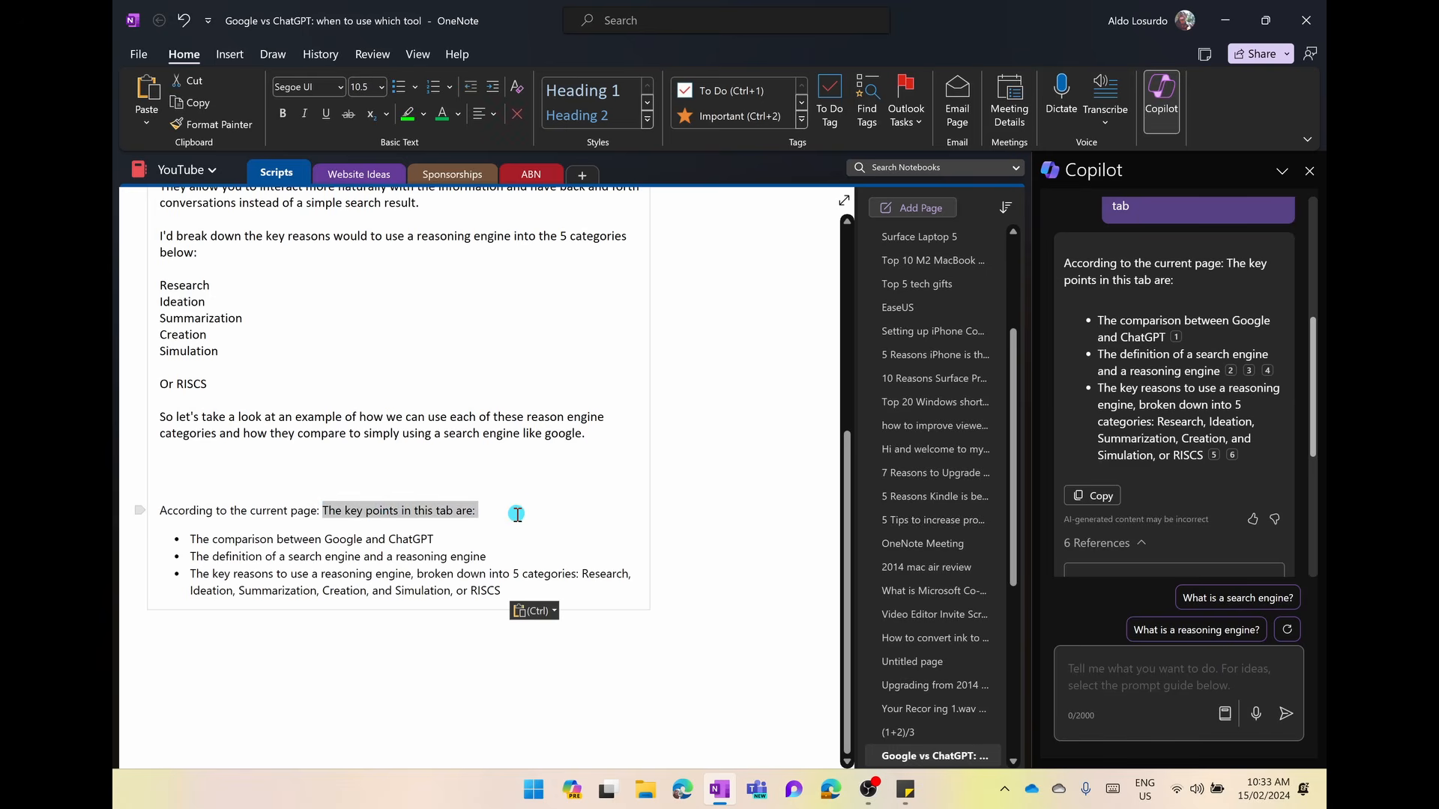
pyautogui.hotkey('ctrl', 'b')
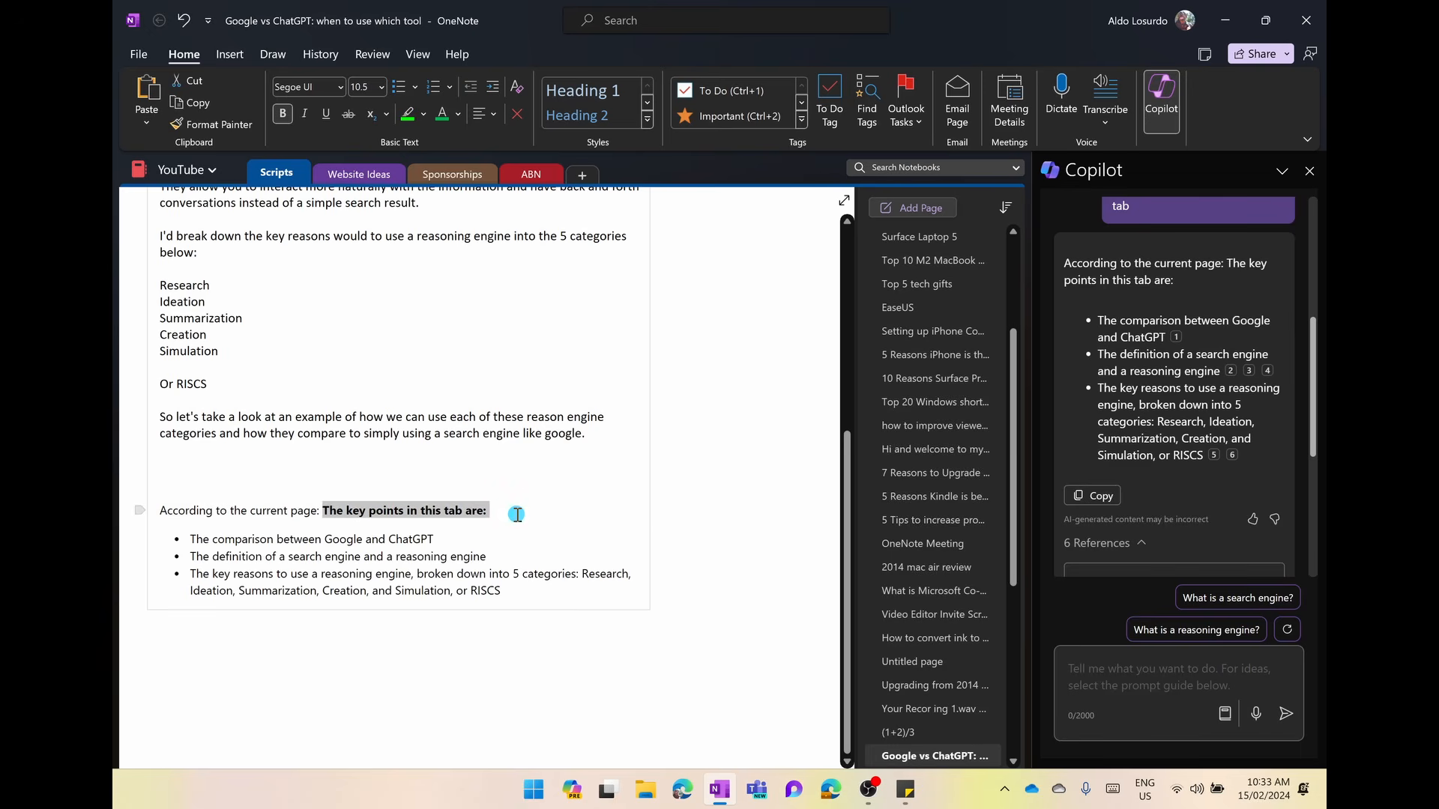
pyautogui.click(517, 514)
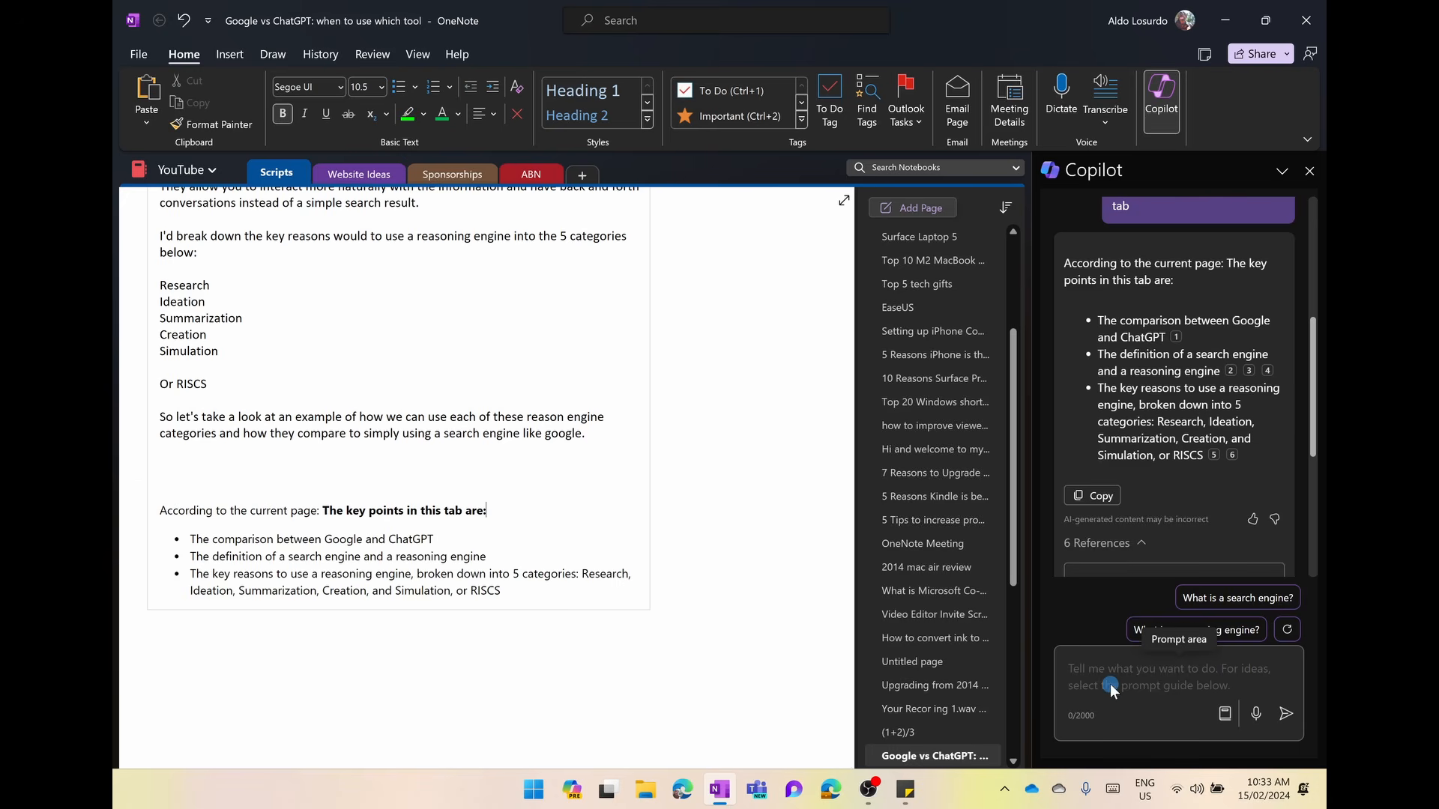
# Try Copilot's Summarize on the paragraph defining a search engine, and discard the generated summary
pyautogui.scroll(2, 592, 476)
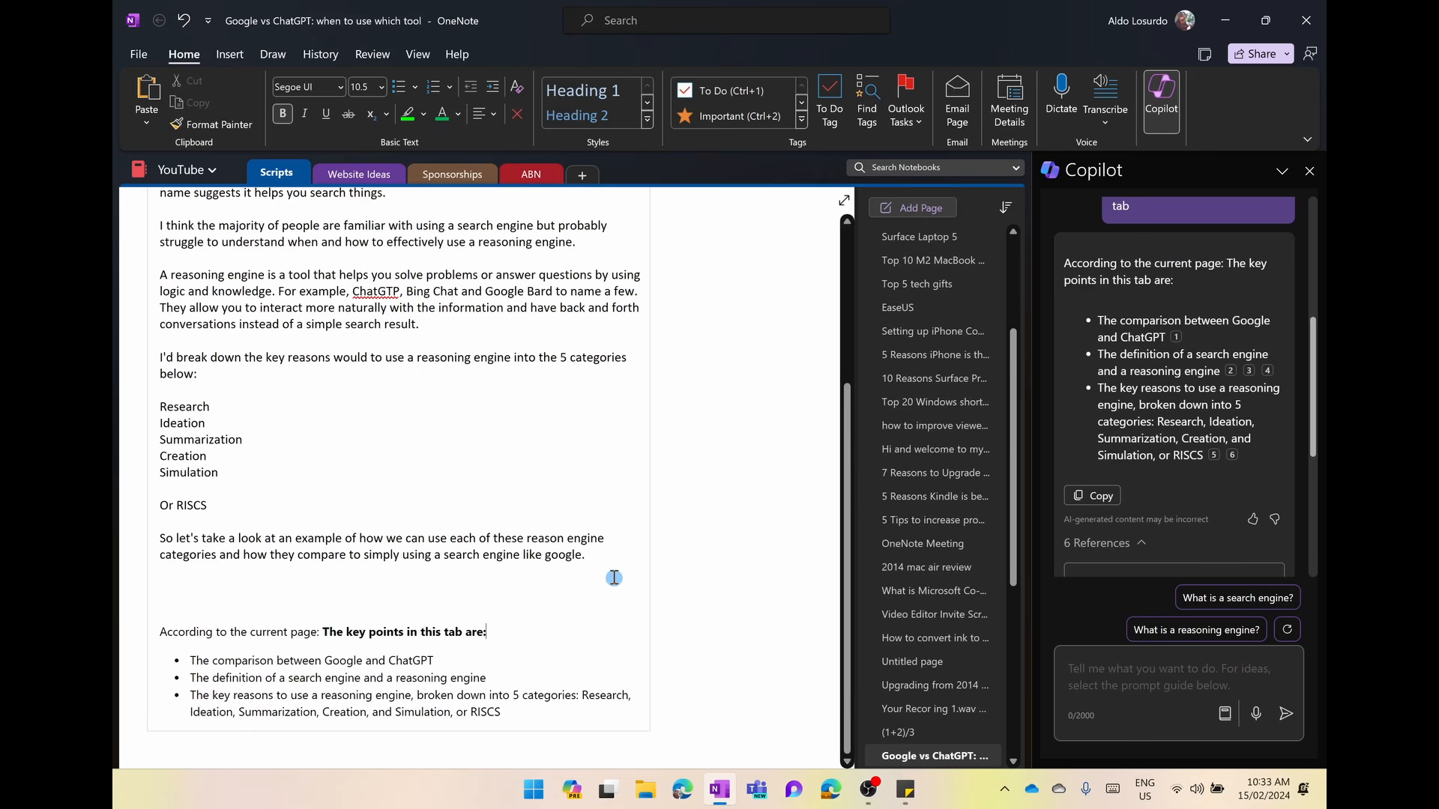
pyautogui.scroll(4, 609, 558)
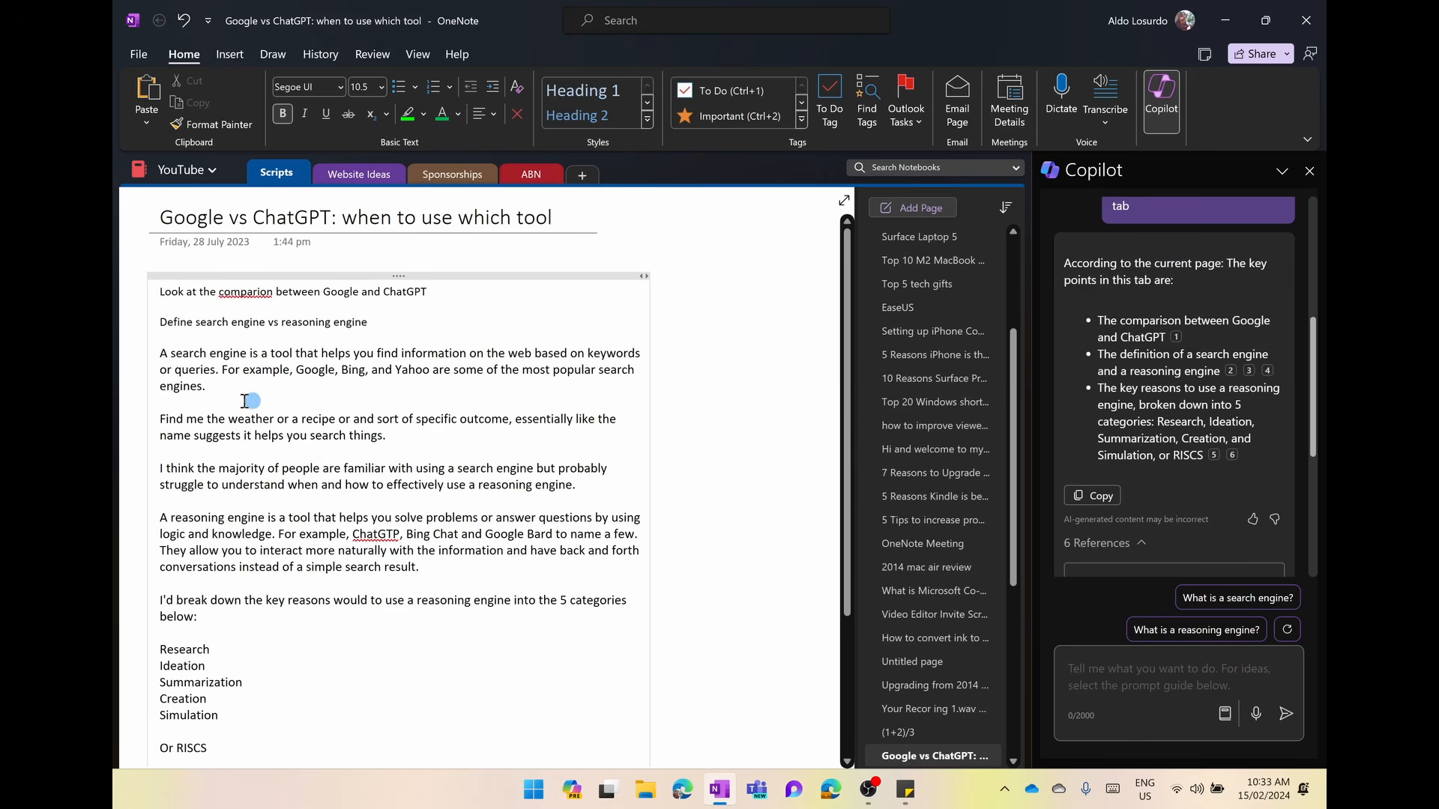
pyautogui.moveTo(161, 352); pyautogui.dragTo(208, 386)
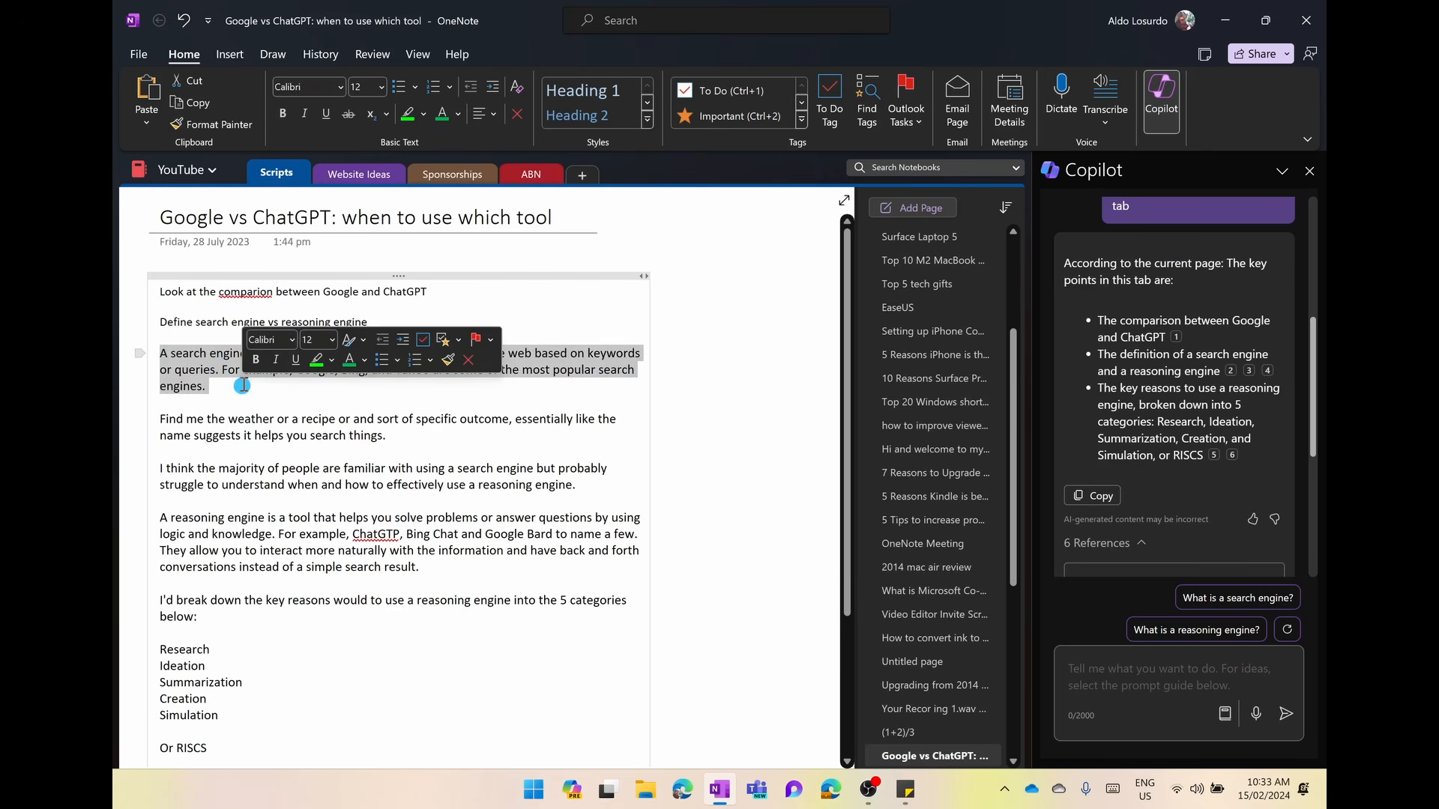
pyautogui.rightClick(213, 370)
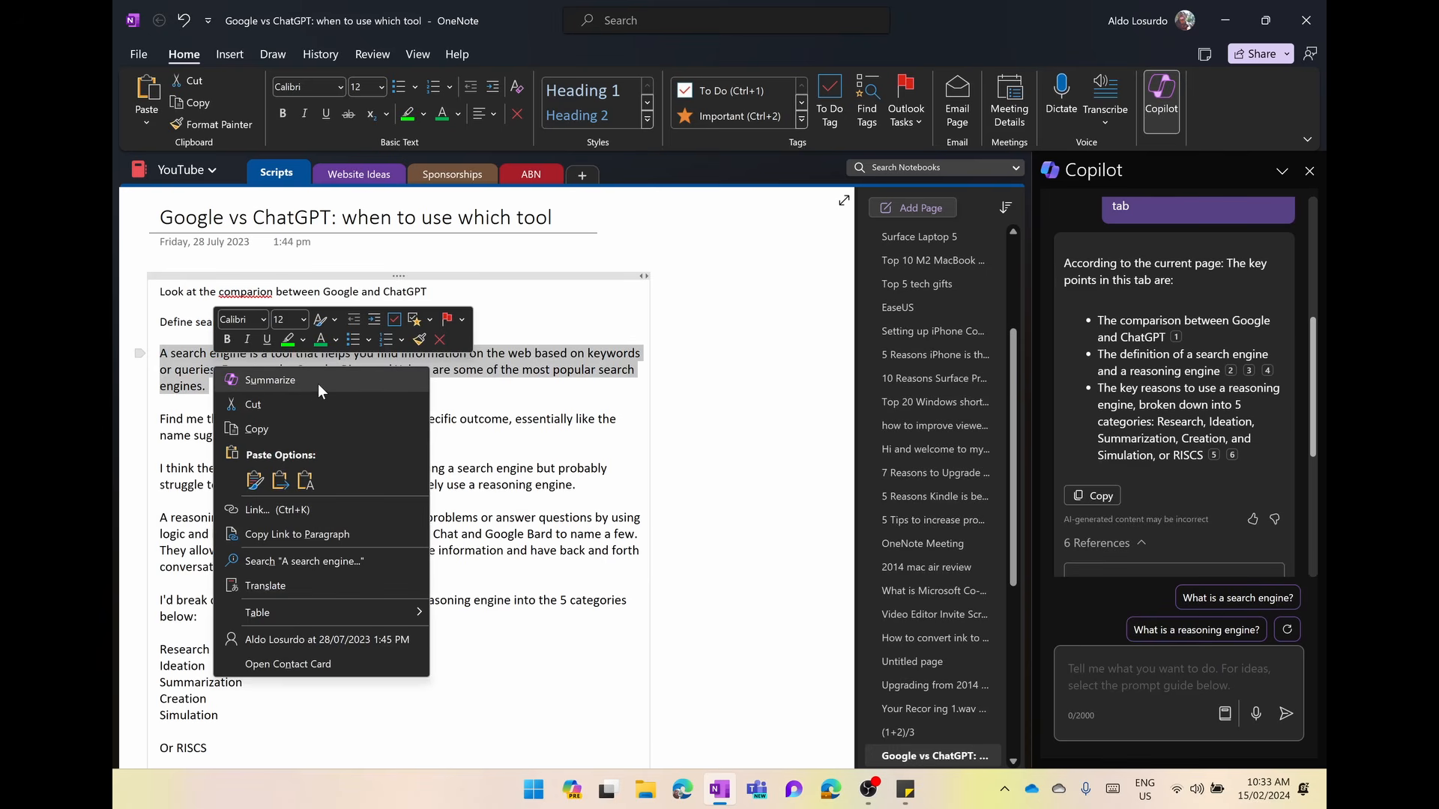
pyautogui.click(268, 379)
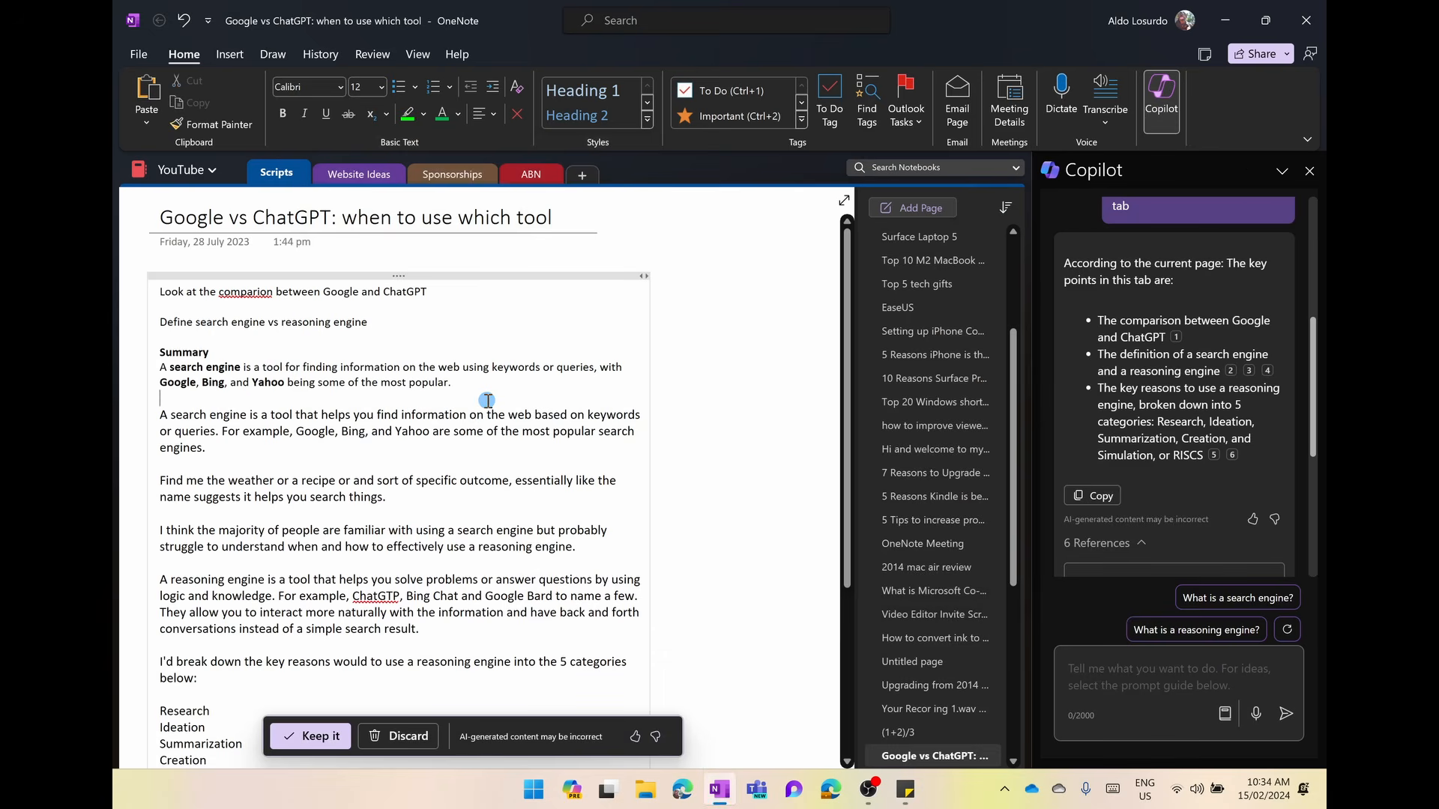
pyautogui.doubleClick(184, 351)
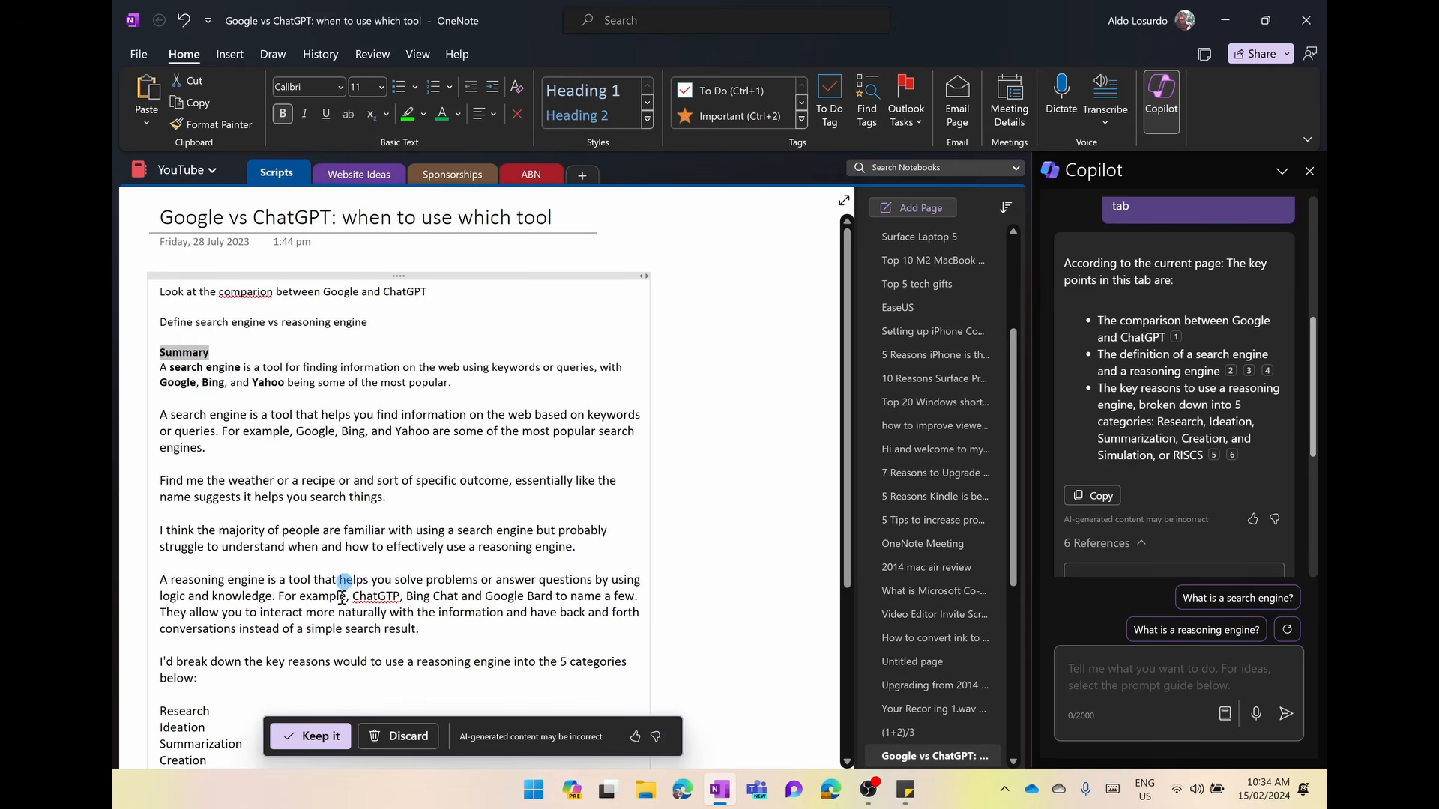
pyautogui.click(404, 738)
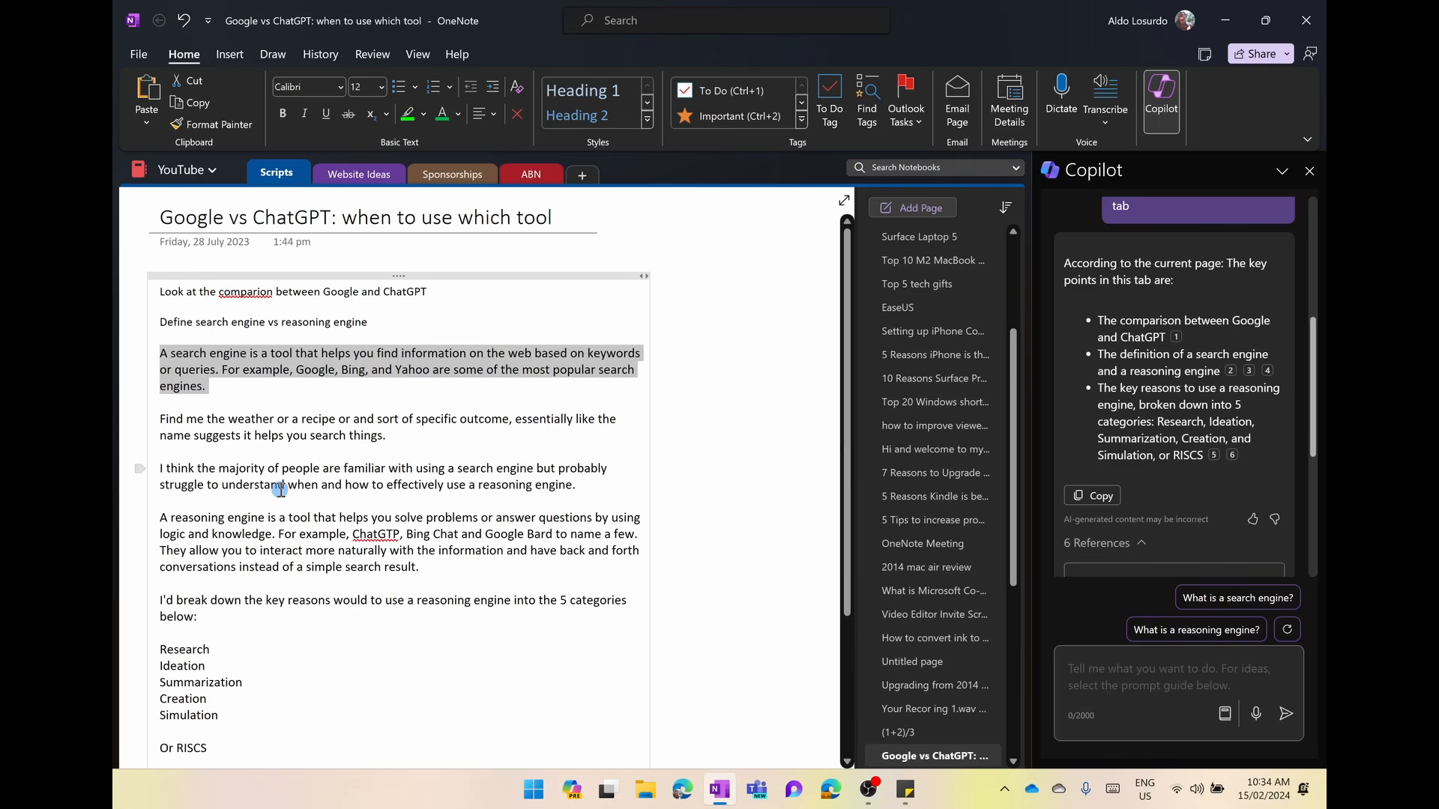
# Generate a Copilot summary of the notes from the search engine definition down to the closing paragraph about comparing with Google
pyautogui.click(362, 472)
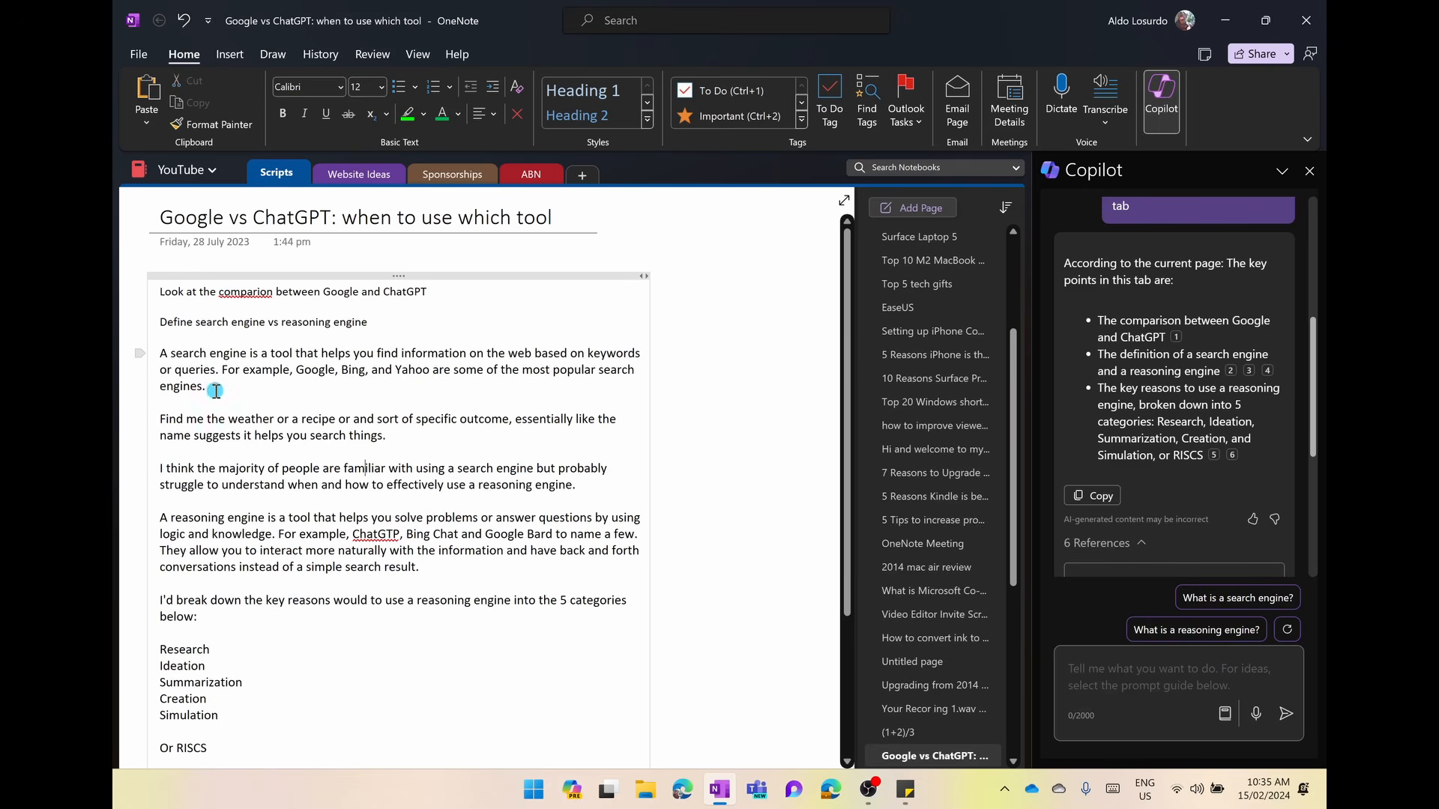
pyautogui.click(132, 346)
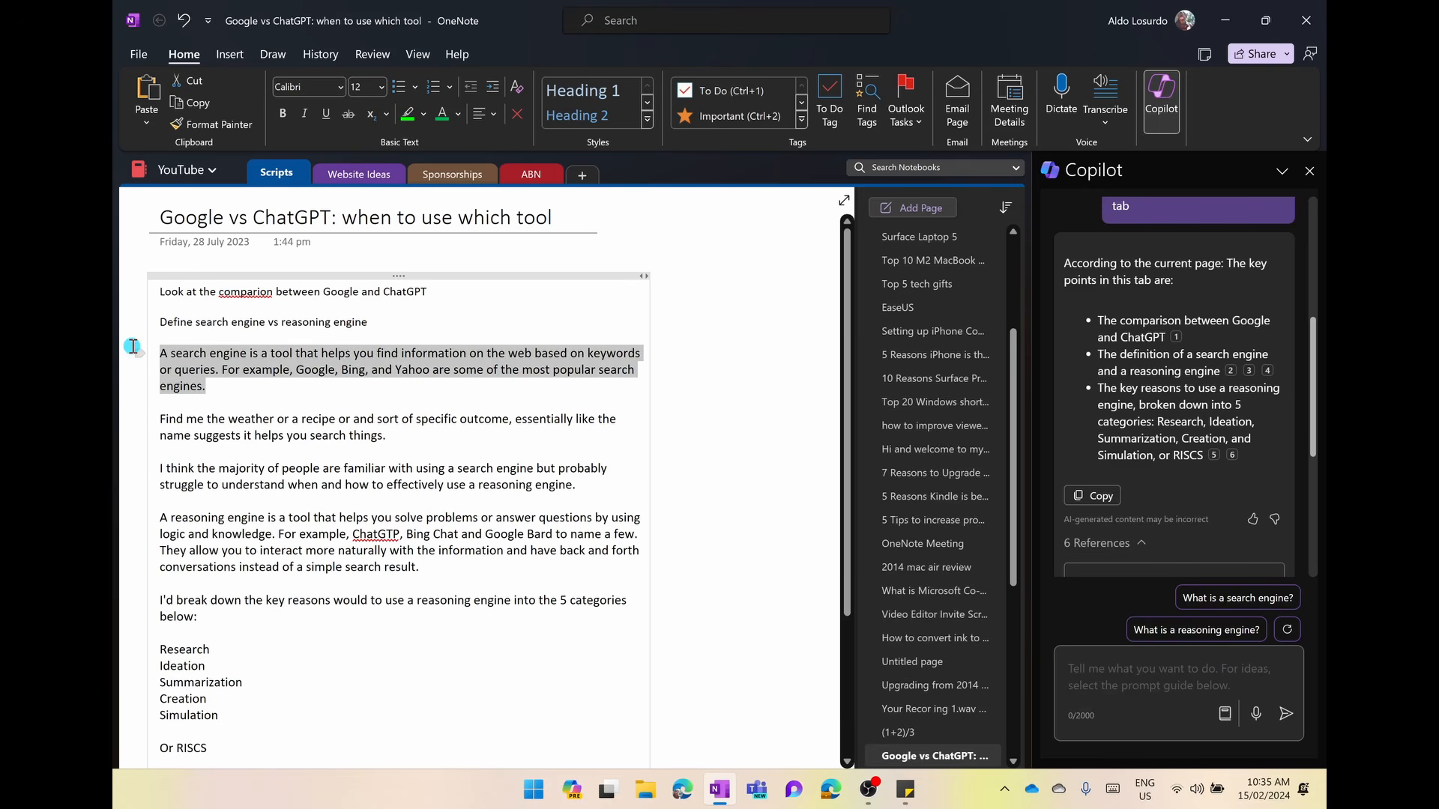
pyautogui.click(214, 386)
pyautogui.scroll(-2, 283, 540)
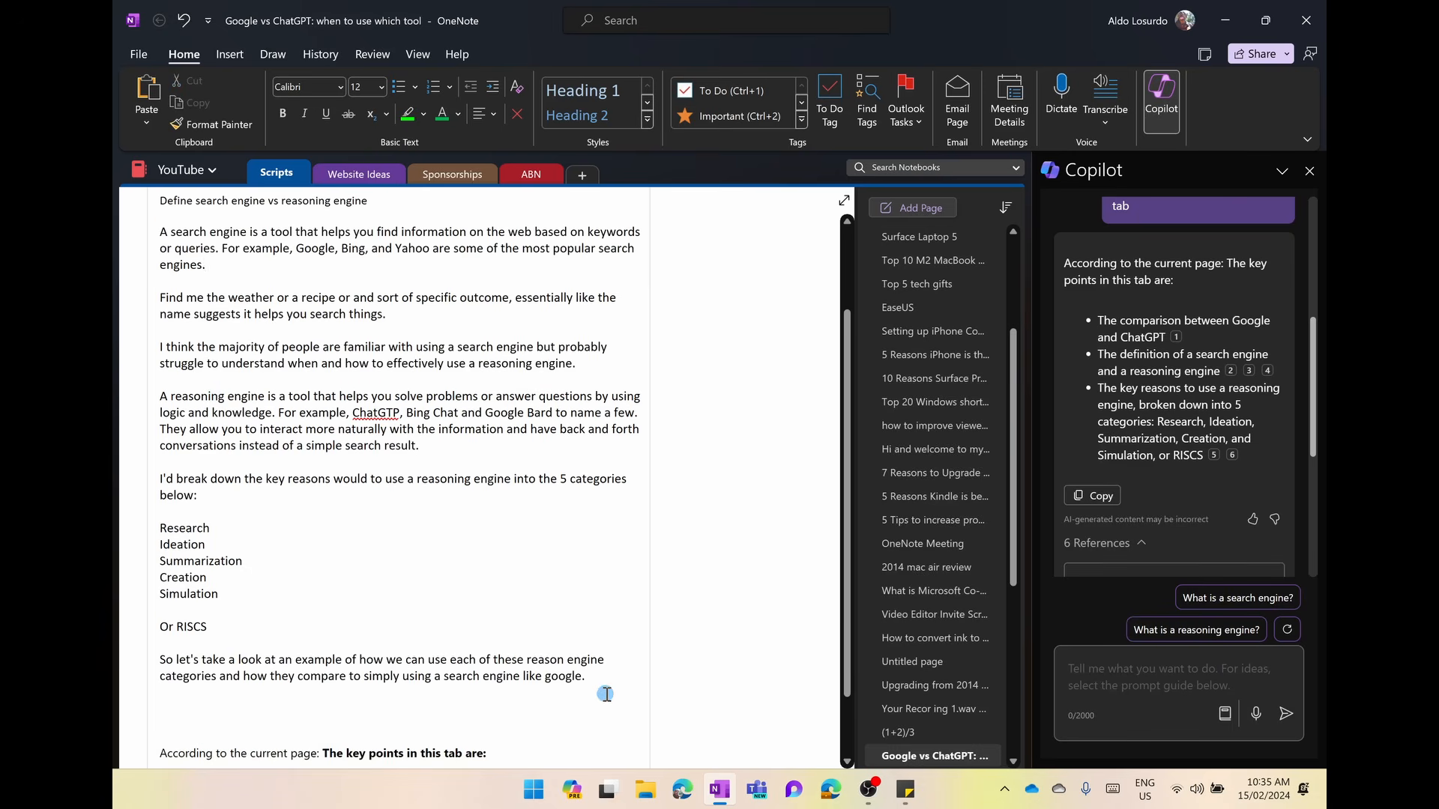
pyautogui.moveTo(605, 694); pyautogui.dragTo(170, 352)
pyautogui.scroll(2, 479, 510)
pyautogui.rightClick(171, 352)
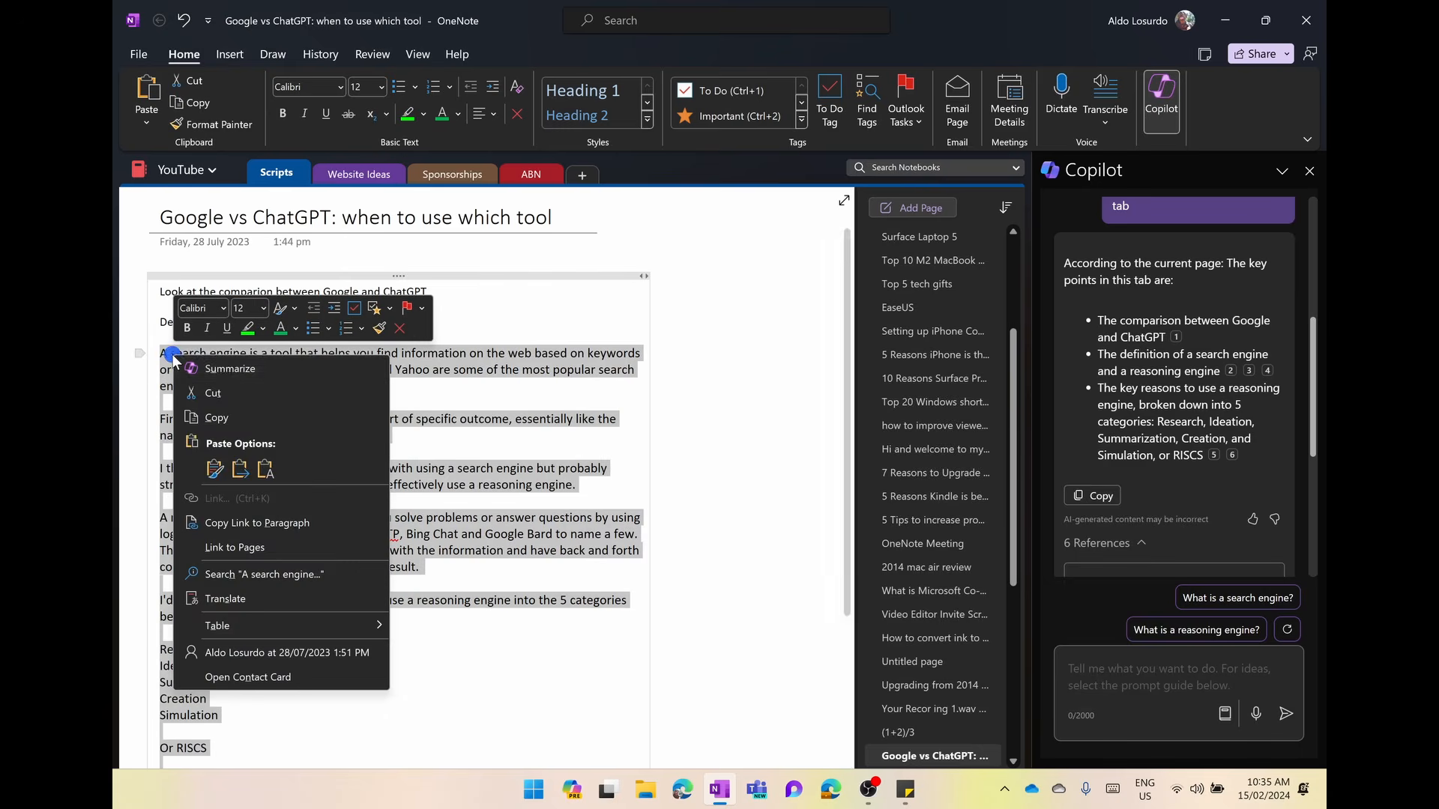
pyautogui.click(225, 367)
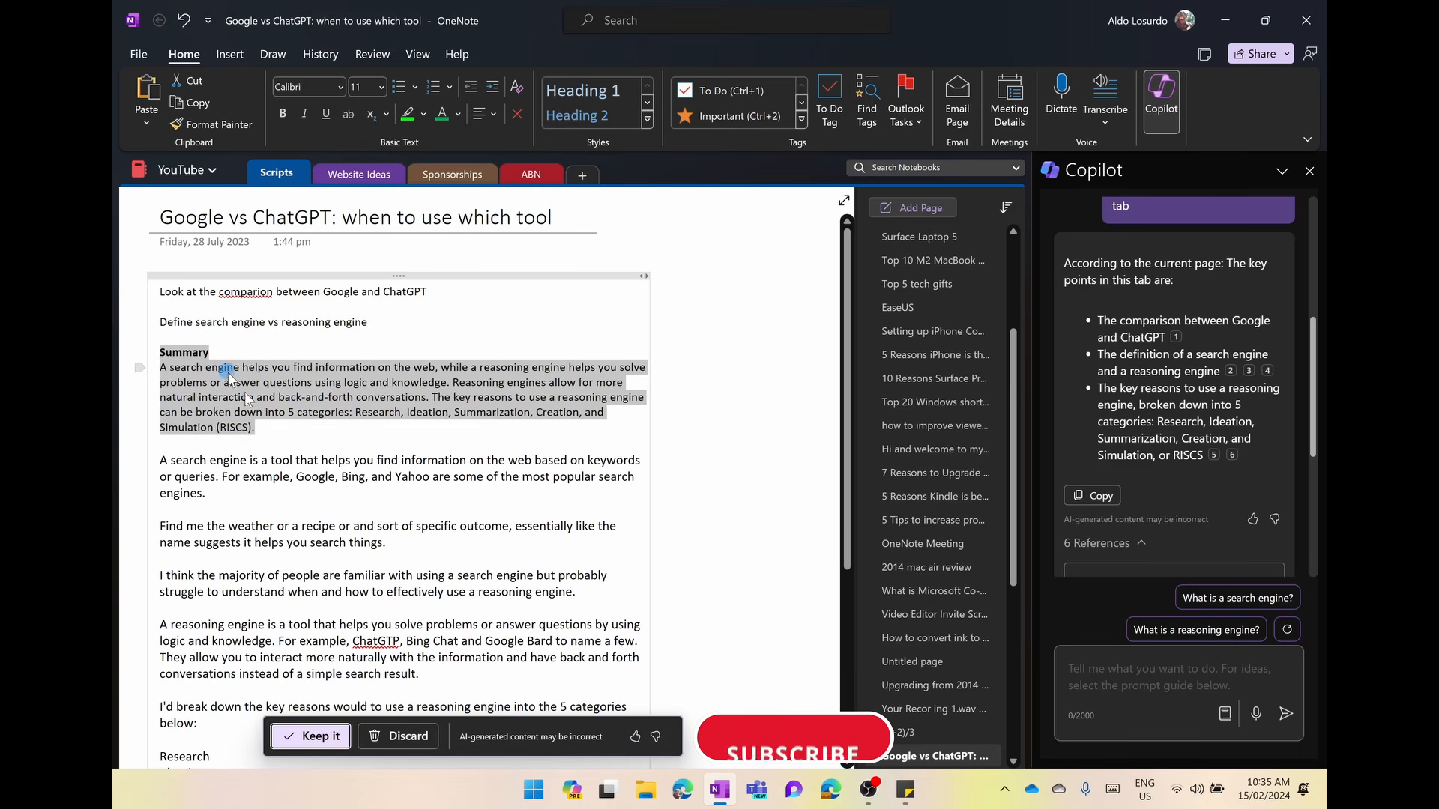
# Check the generated summary against the notes it covers and keep it on the page
pyautogui.click(245, 391)
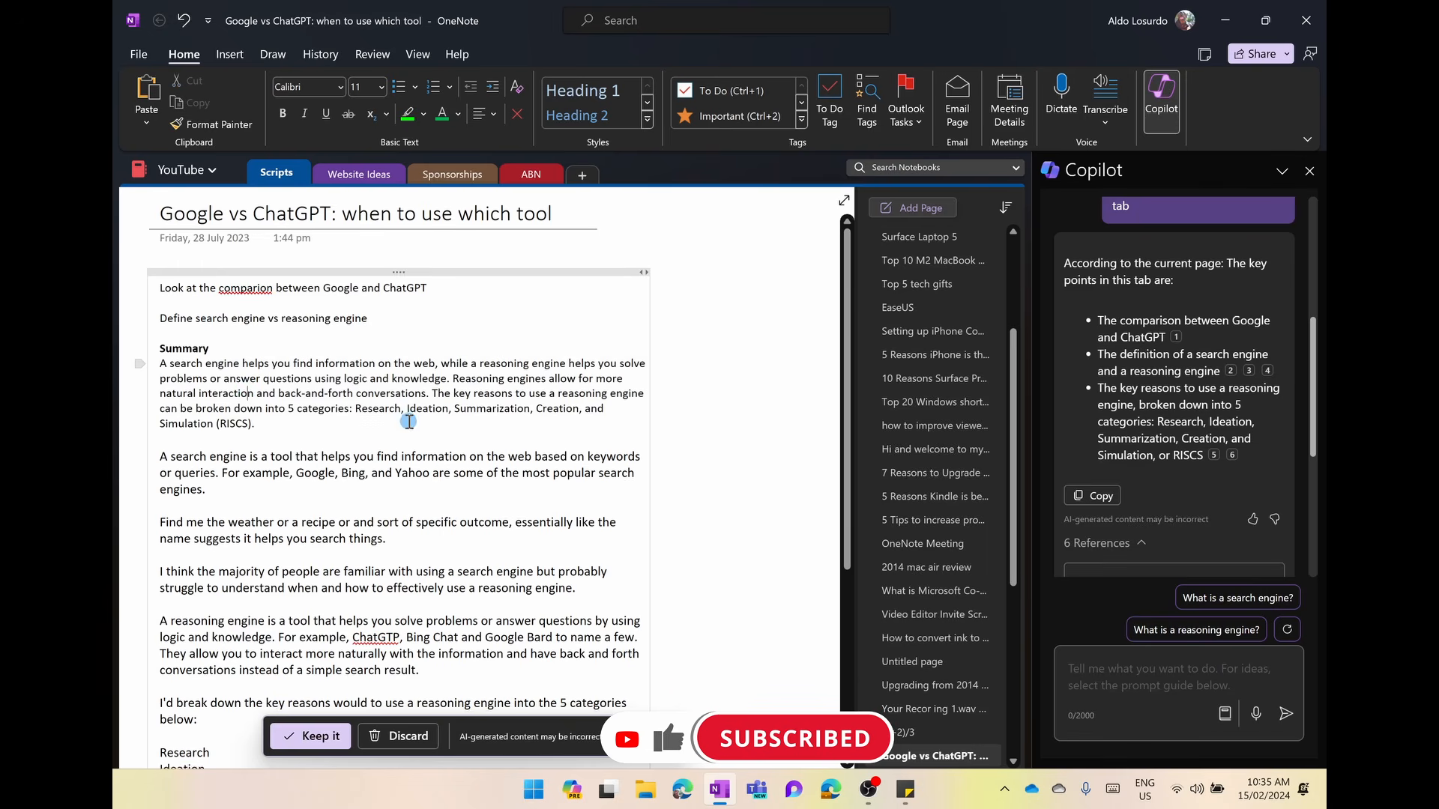
pyautogui.scroll(-3, 422, 399)
pyautogui.scroll(-2, 443, 276)
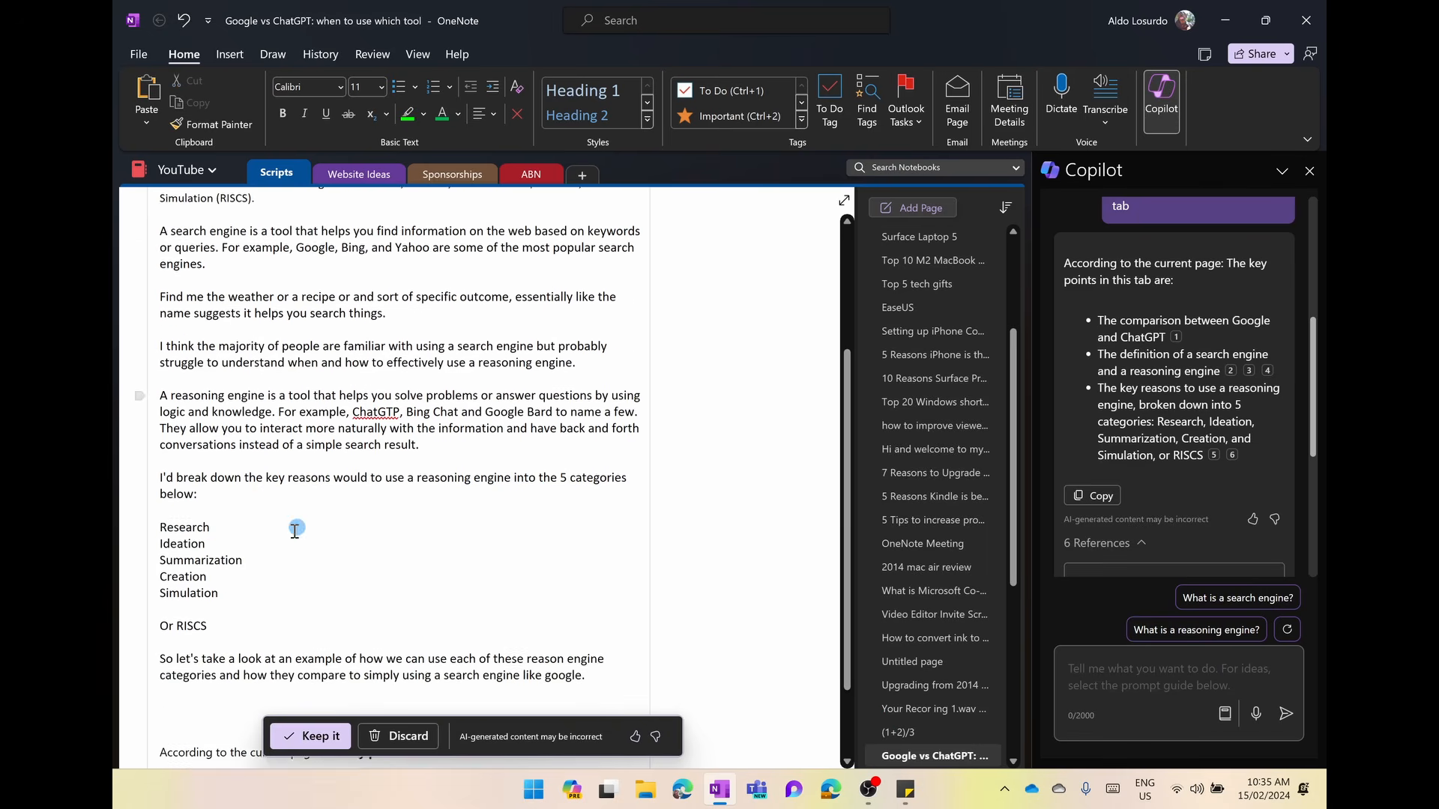
pyautogui.scroll(5, 225, 504)
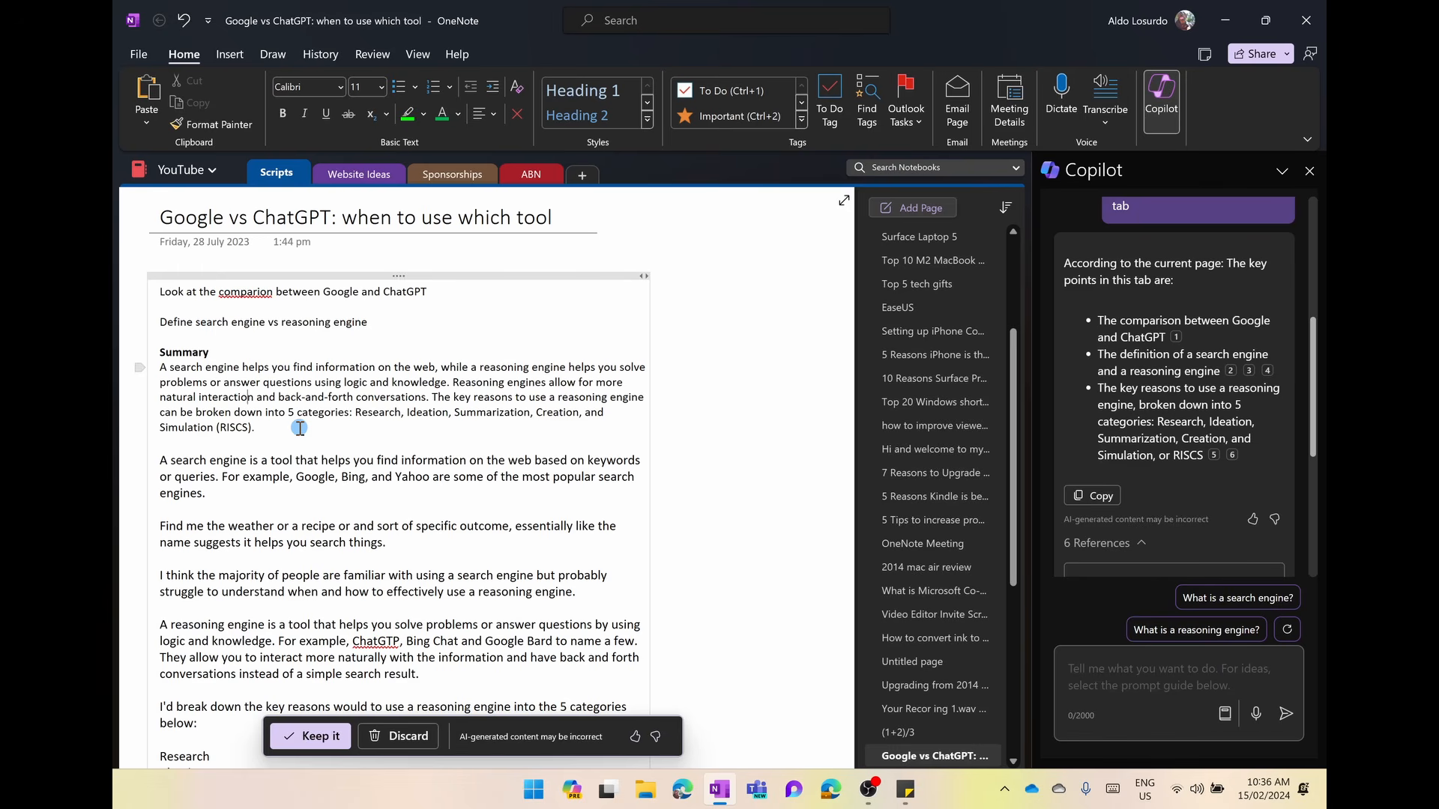
pyautogui.click(315, 743)
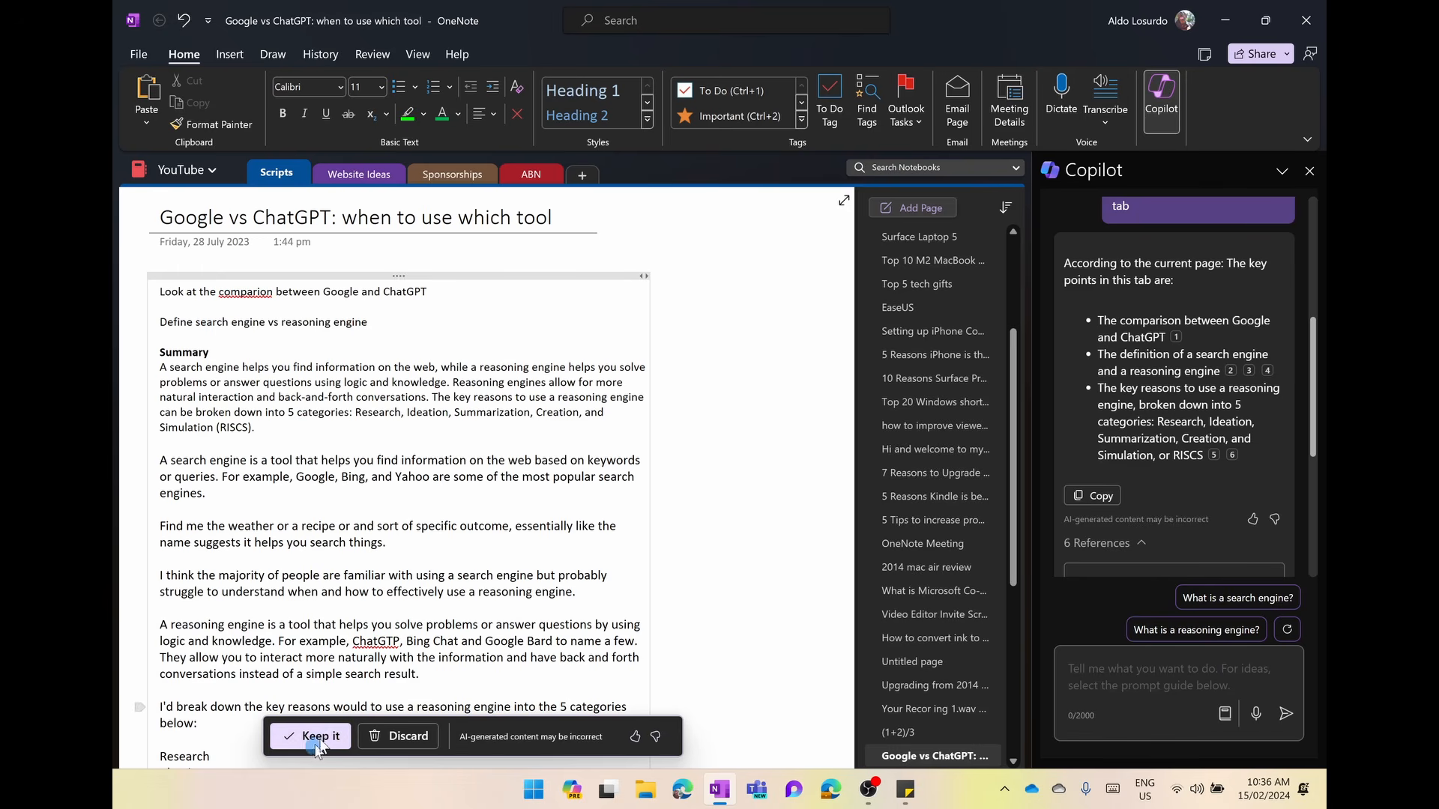
pyautogui.click(372, 738)
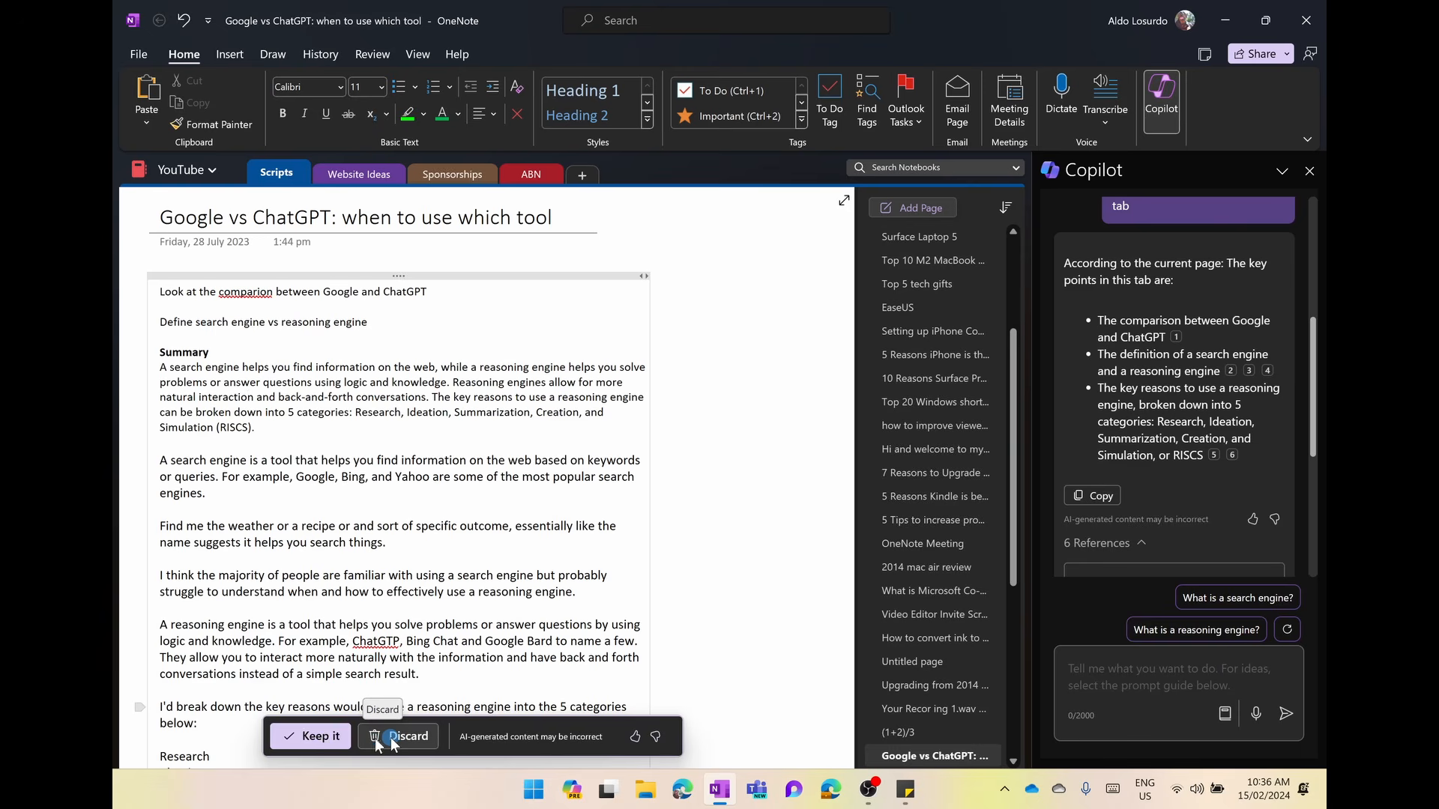
pyautogui.click(317, 744)
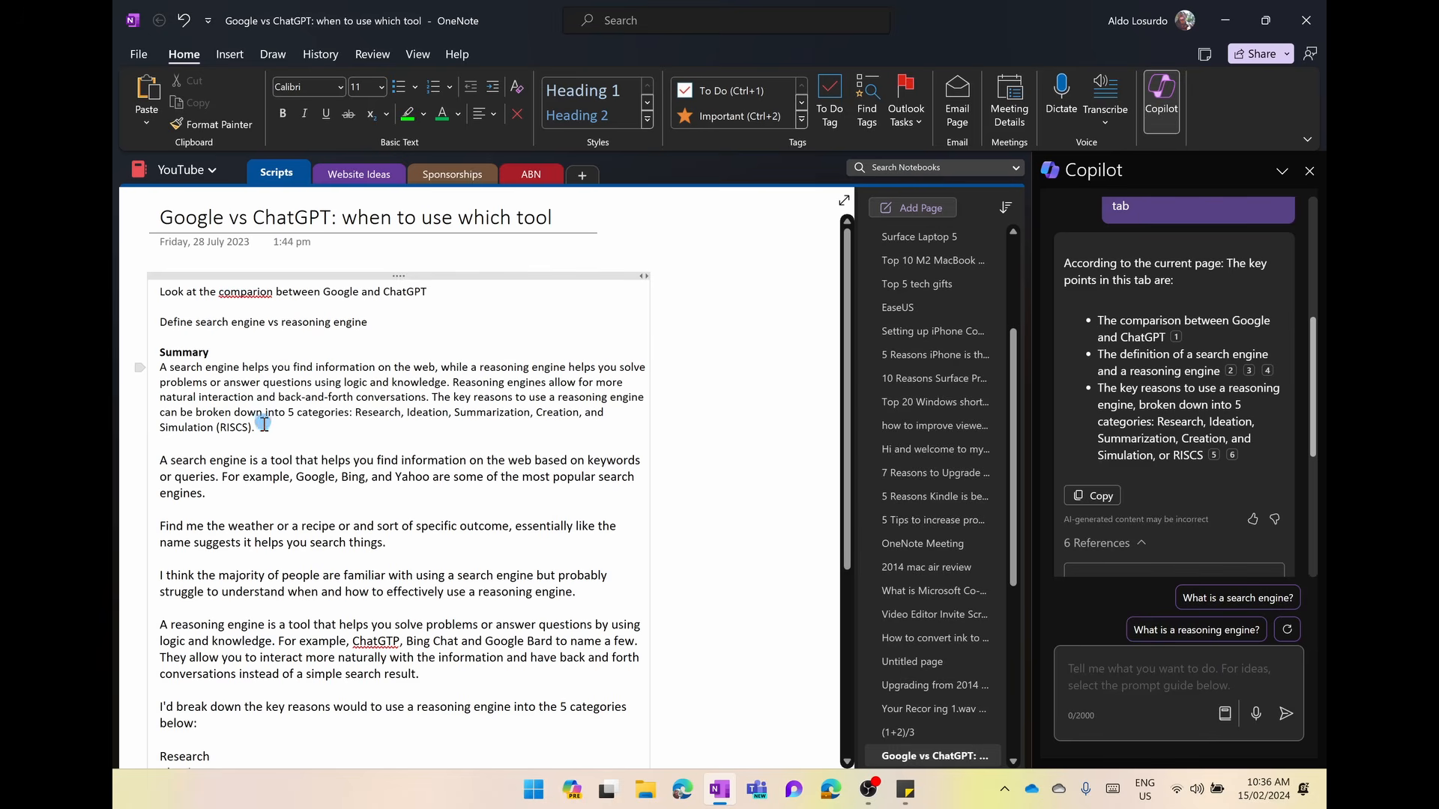
pyautogui.moveTo(256, 427); pyautogui.dragTo(159, 372)
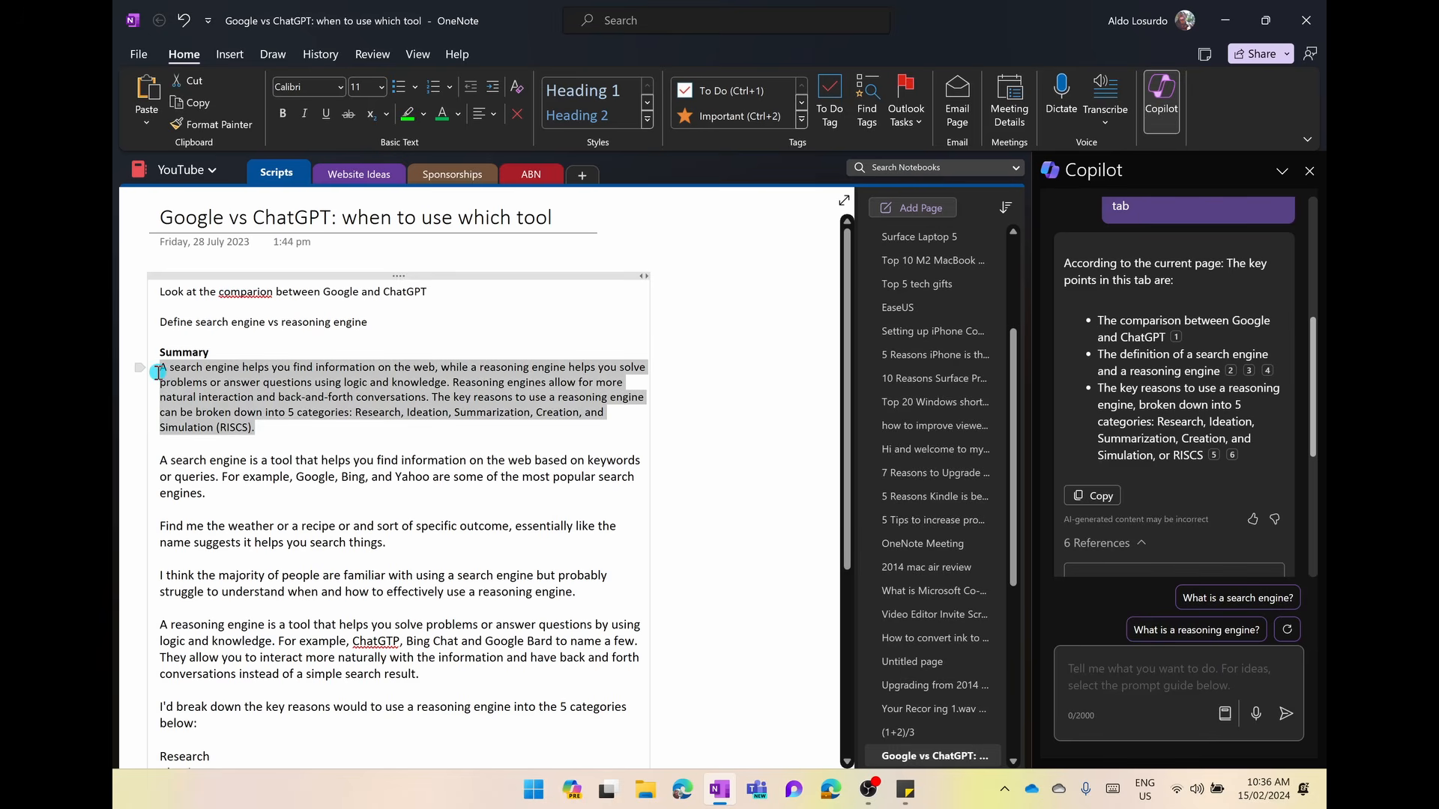
pyautogui.click(211, 385)
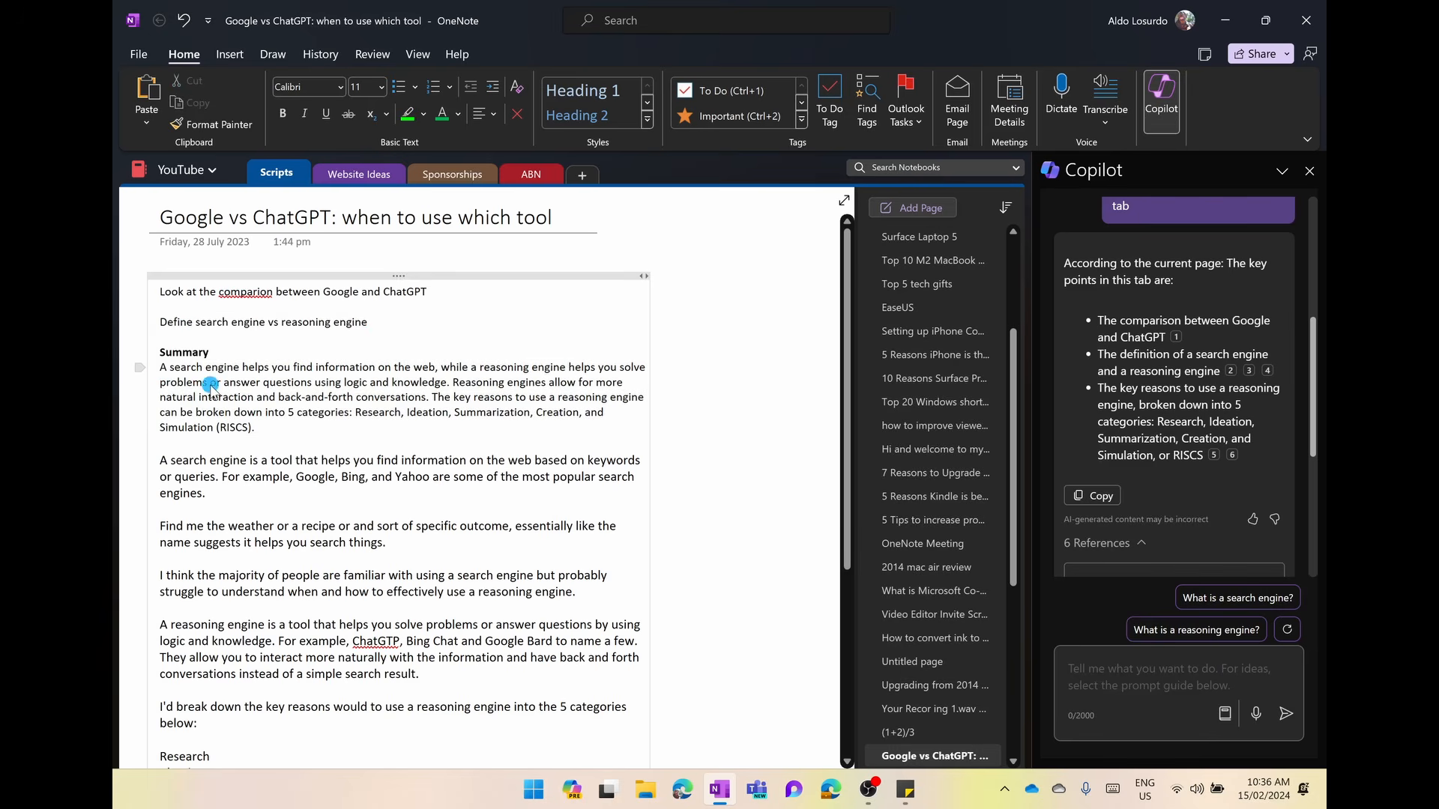
pyautogui.scroll(-1, 212, 384)
pyautogui.click(451, 395)
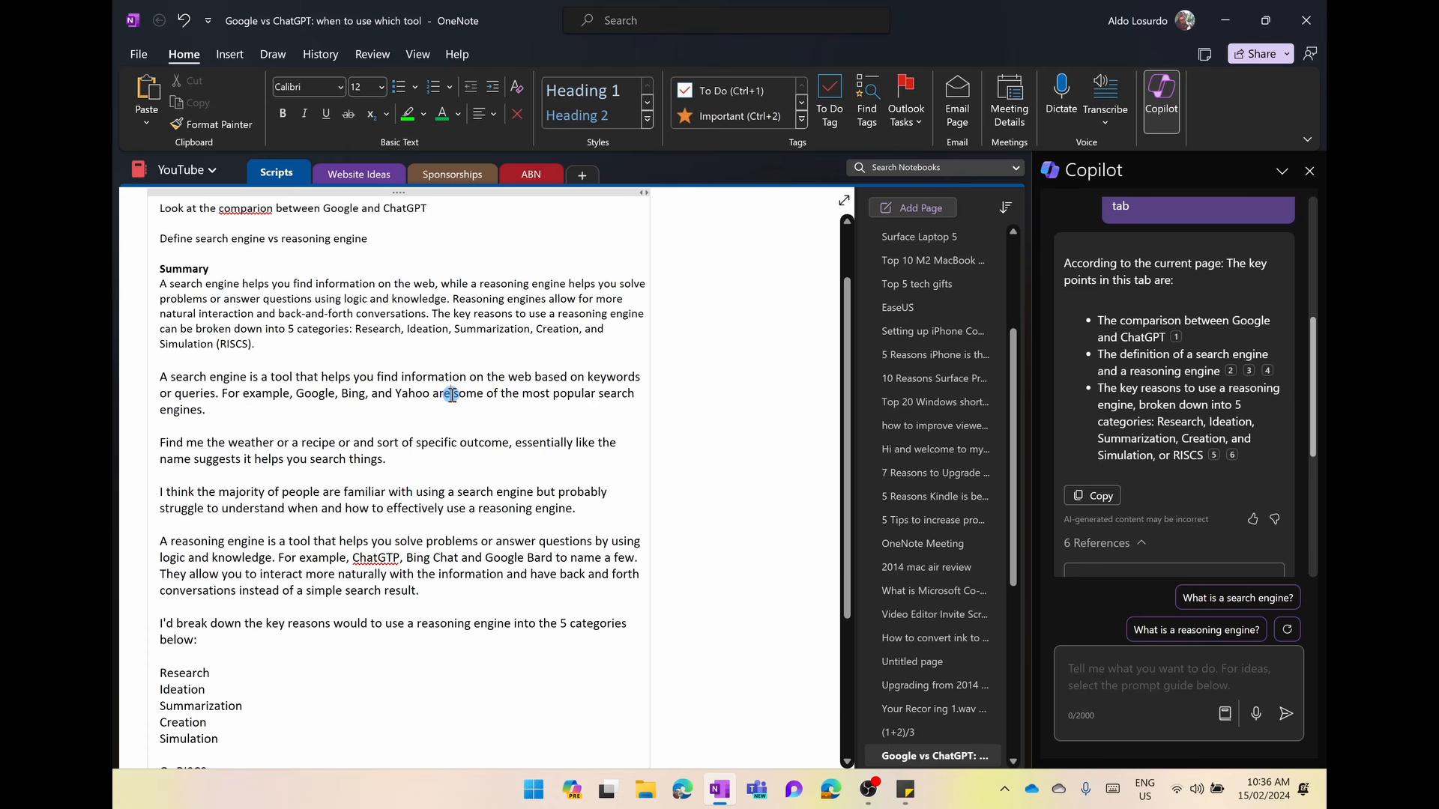
# Ask Copilot to turn the page's notes into an informative, not too technical YouTube script with synonyms and common phrases to help less technical people
pyautogui.click(1153, 668)
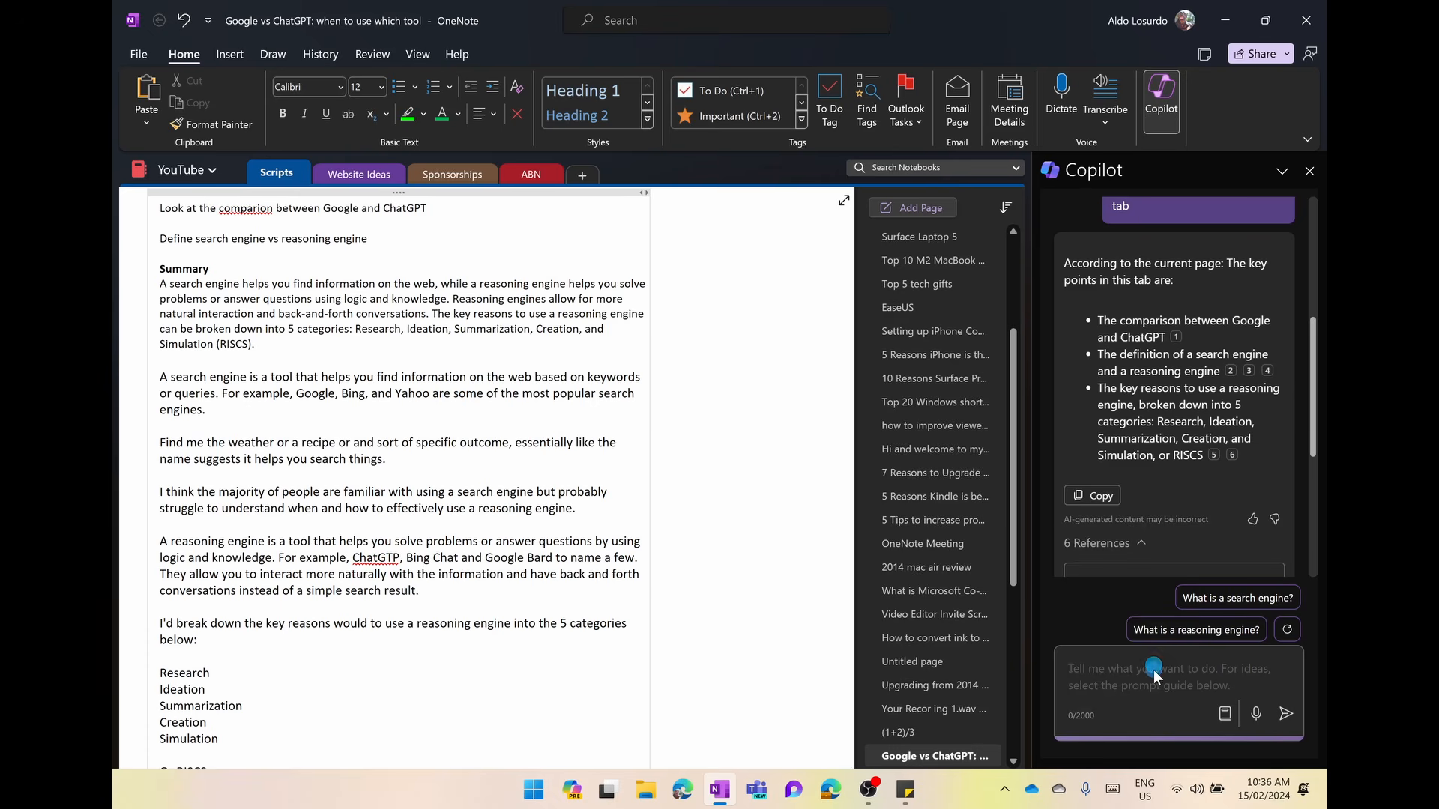
pyautogui.hotkey('ctrl', 'v')
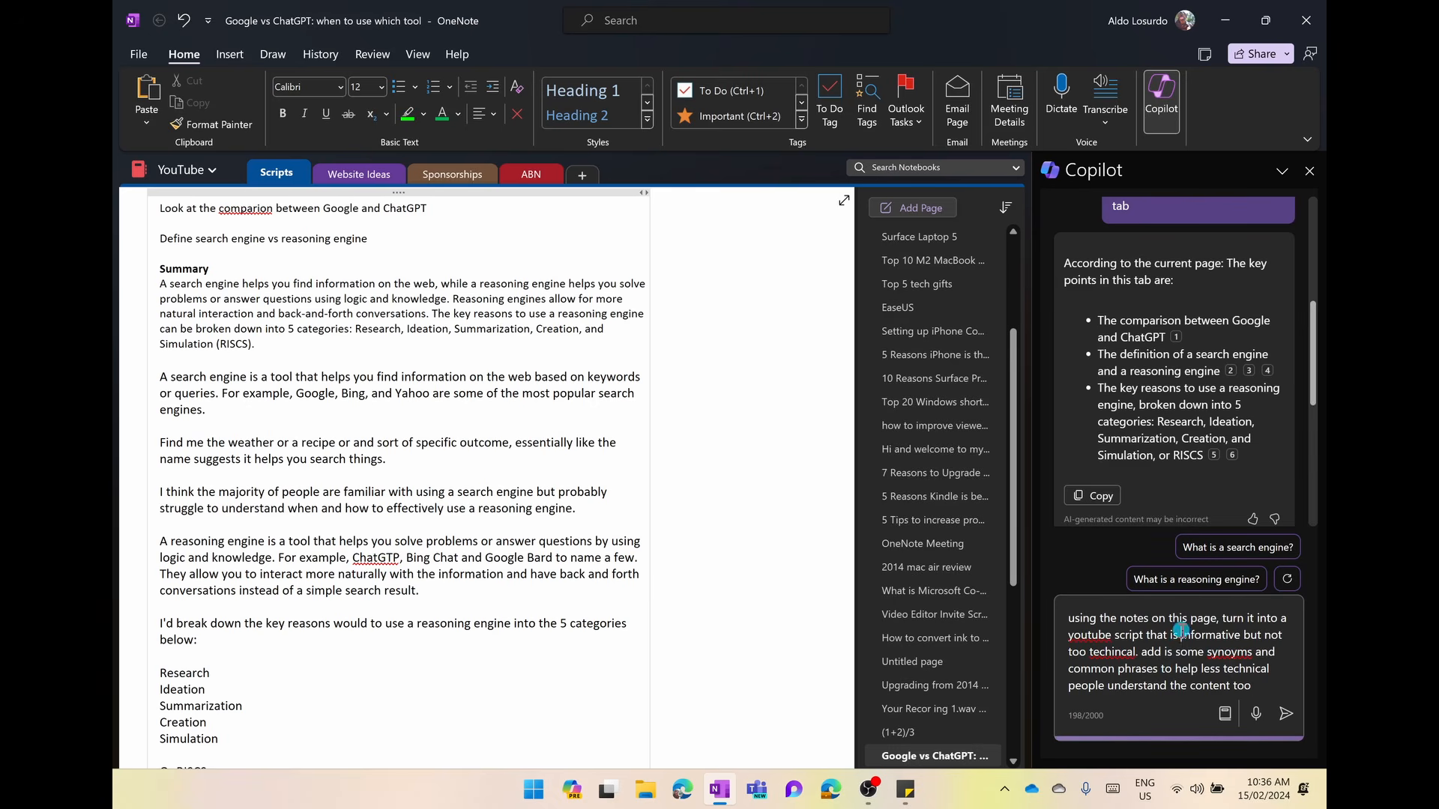
pyautogui.moveTo(1199, 635); pyautogui.dragTo(1188, 654)
pyautogui.click(1188, 654)
pyautogui.click(1287, 714)
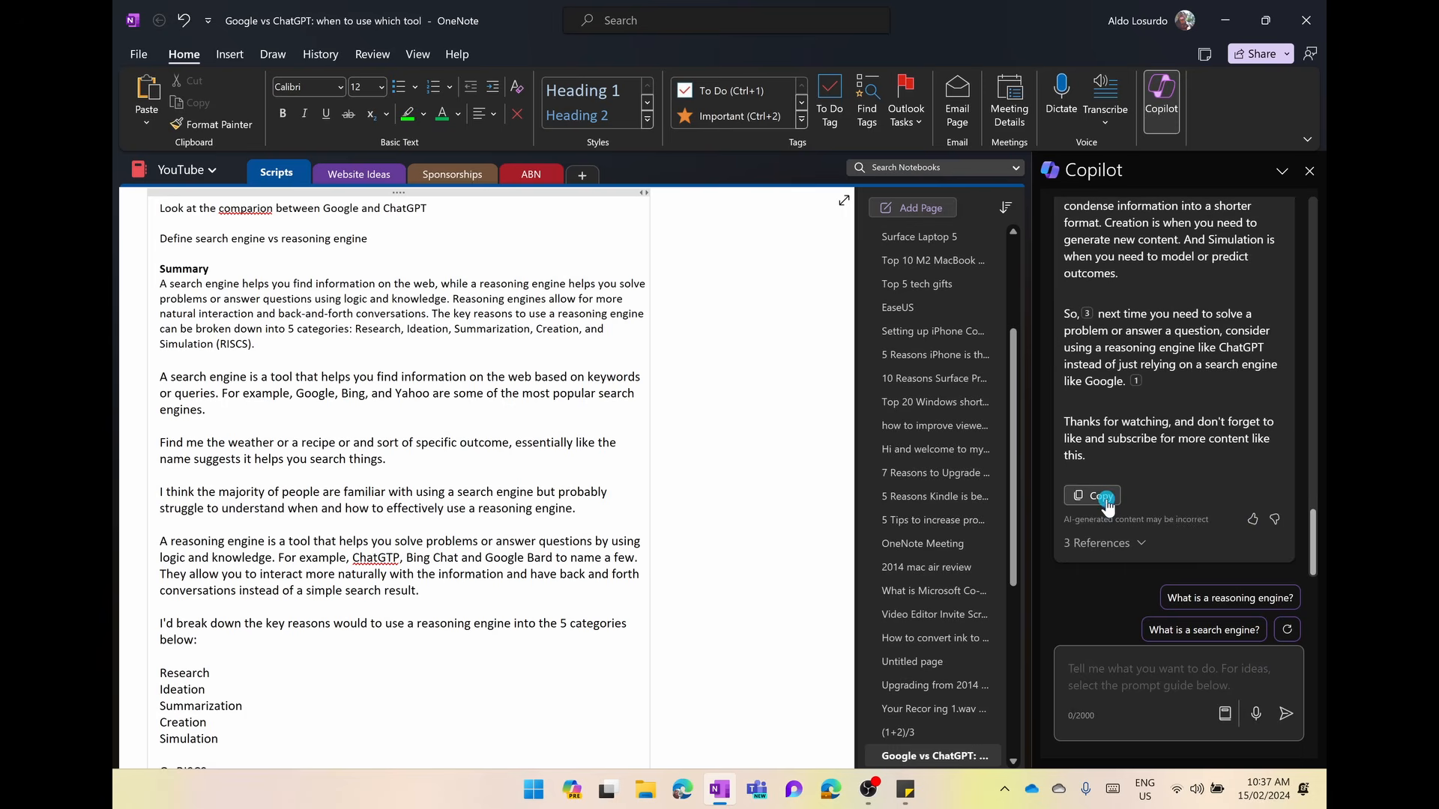
# Copy Copilot's YouTube script and paste it below the key points list at the end of the page
pyautogui.click(1103, 497)
pyautogui.scroll(-5, 708, 530)
pyautogui.scroll(-1, 708, 530)
pyautogui.click(550, 495)
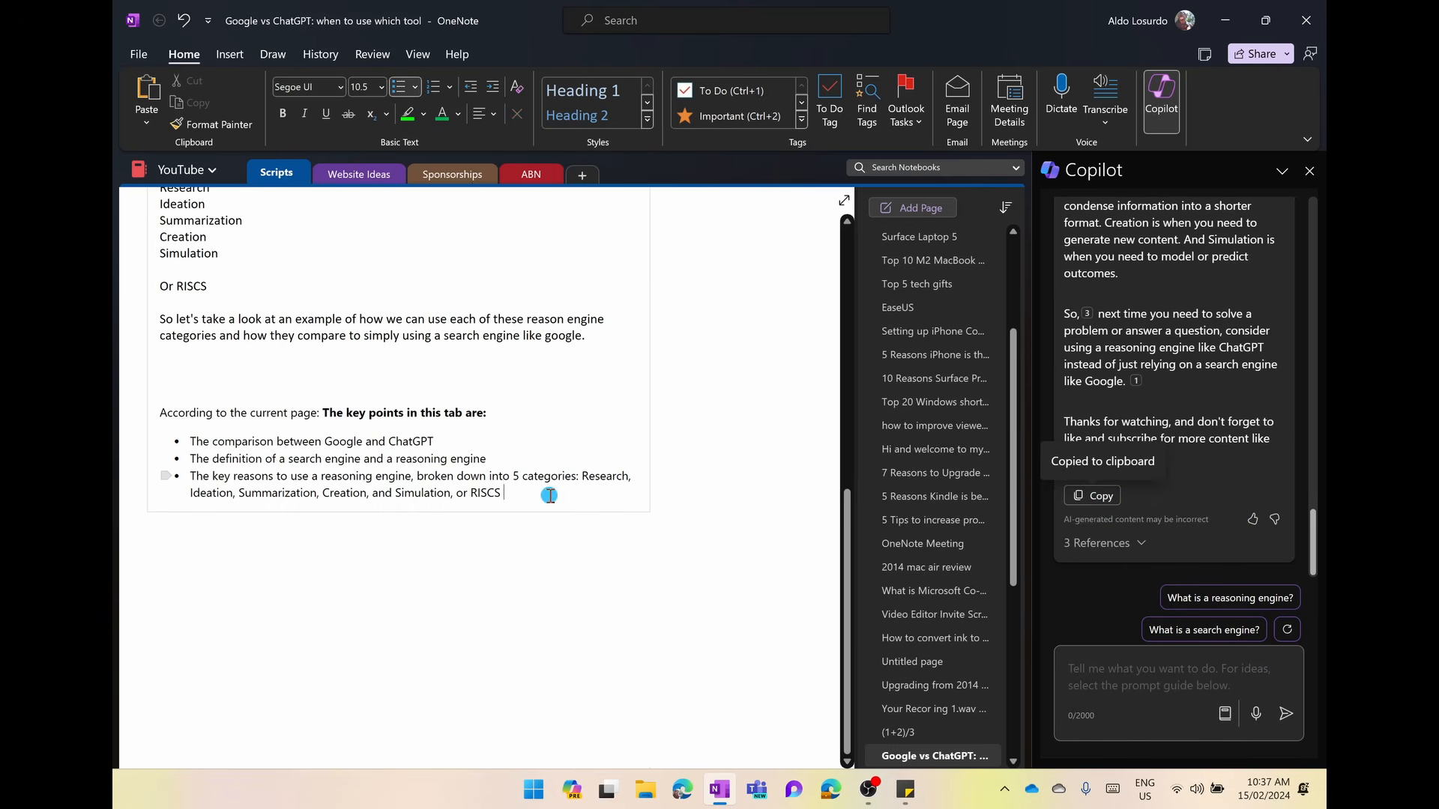
pyautogui.press('Return')
pyautogui.press('Return')
pyautogui.press('Return')
pyautogui.hotkey('ctrl', 'v')
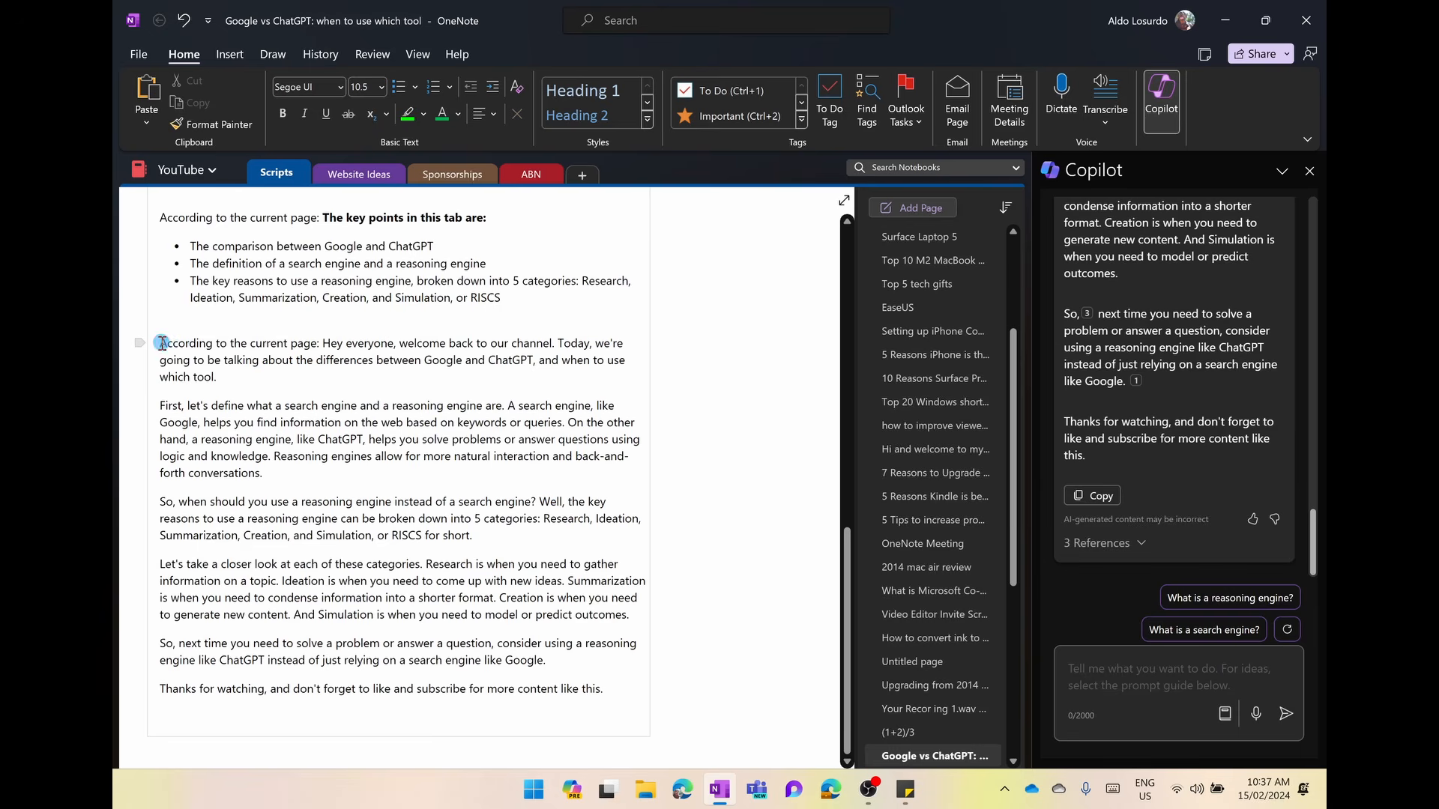
# Make the pasted script's lead-in "According to the current page:" bold and start the greeting "Hey everyone" on its own line
pyautogui.moveTo(162, 344); pyautogui.dragTo(324, 340)
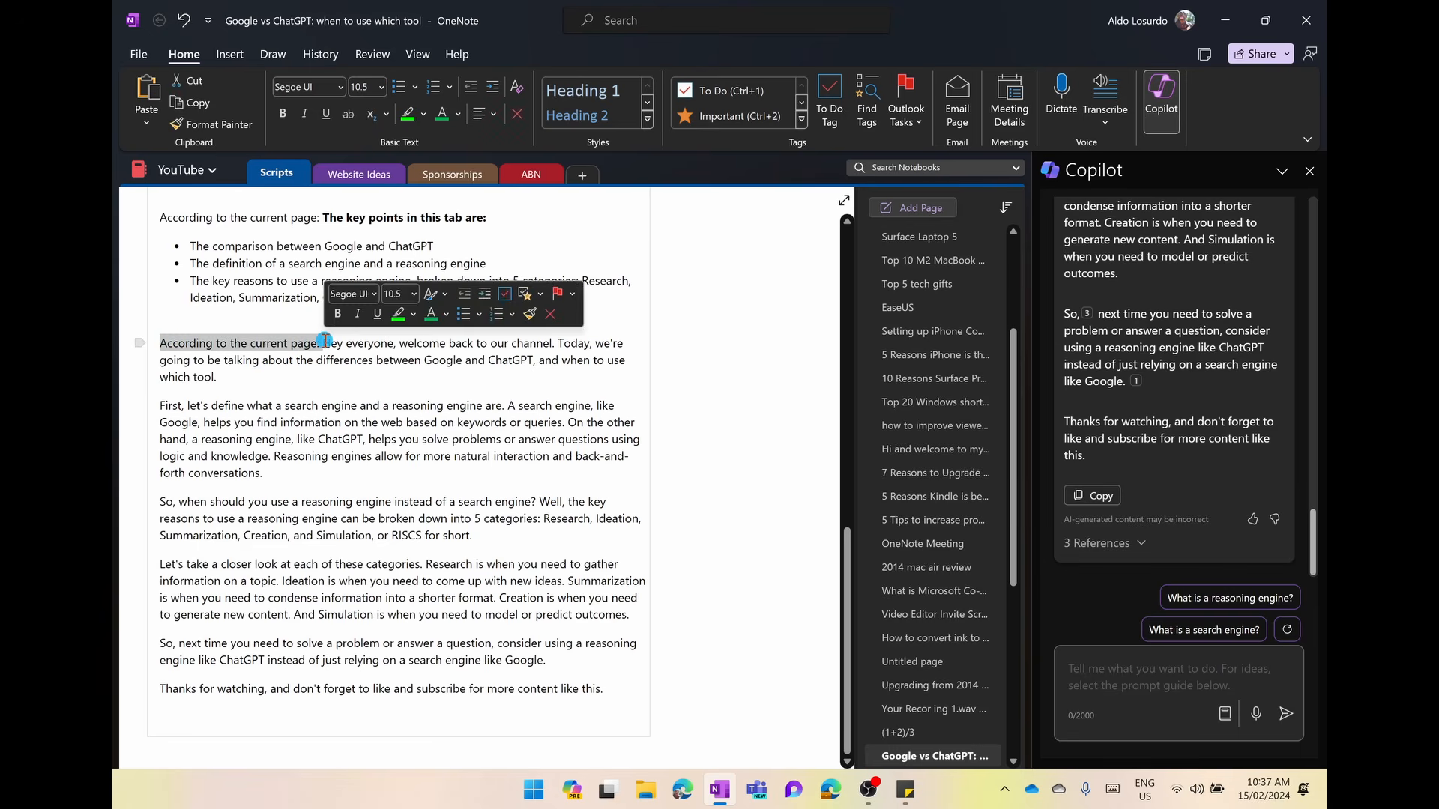
pyautogui.hotkey('ctrl', 'b')
pyautogui.click(337, 342)
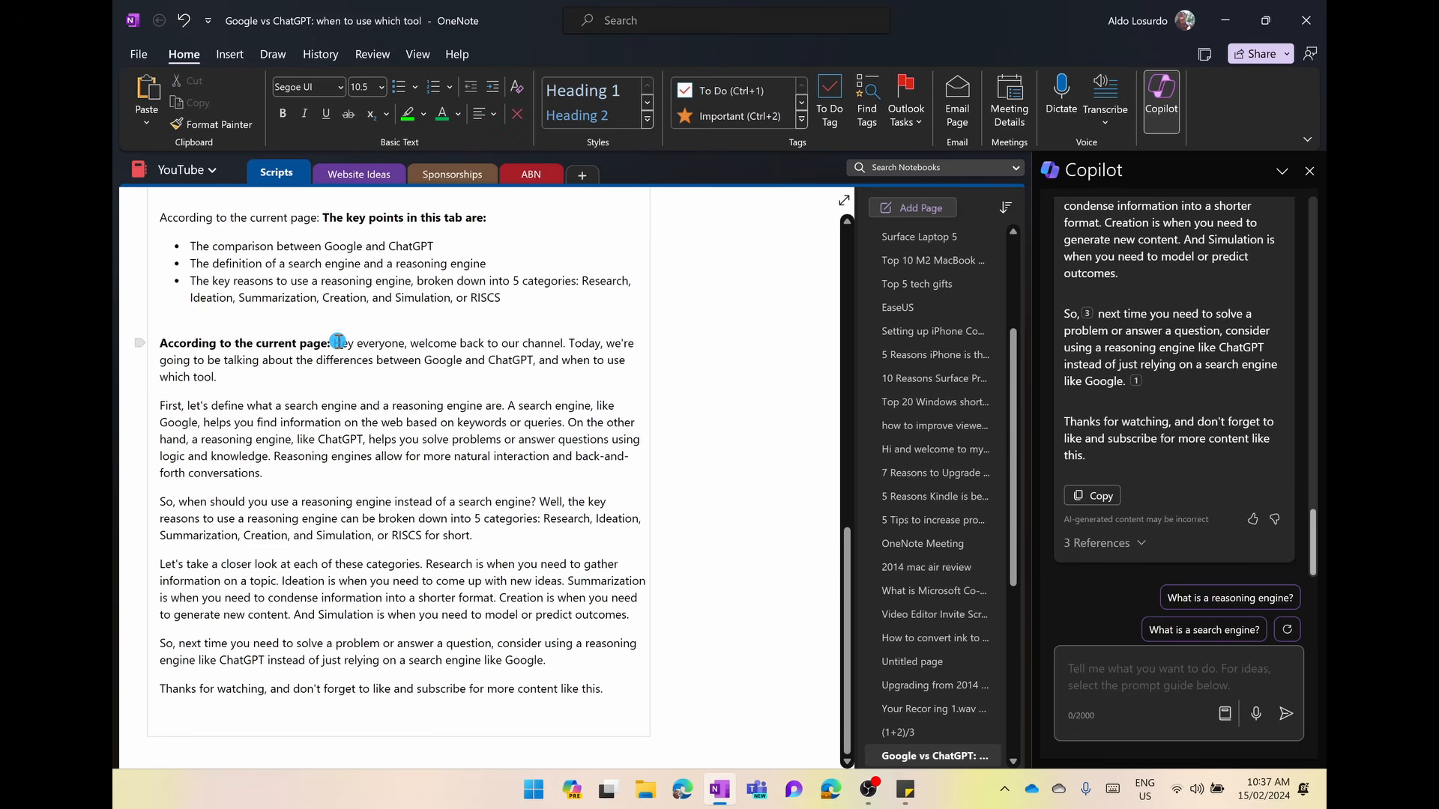
pyautogui.press('Return')
pyautogui.press('Return')
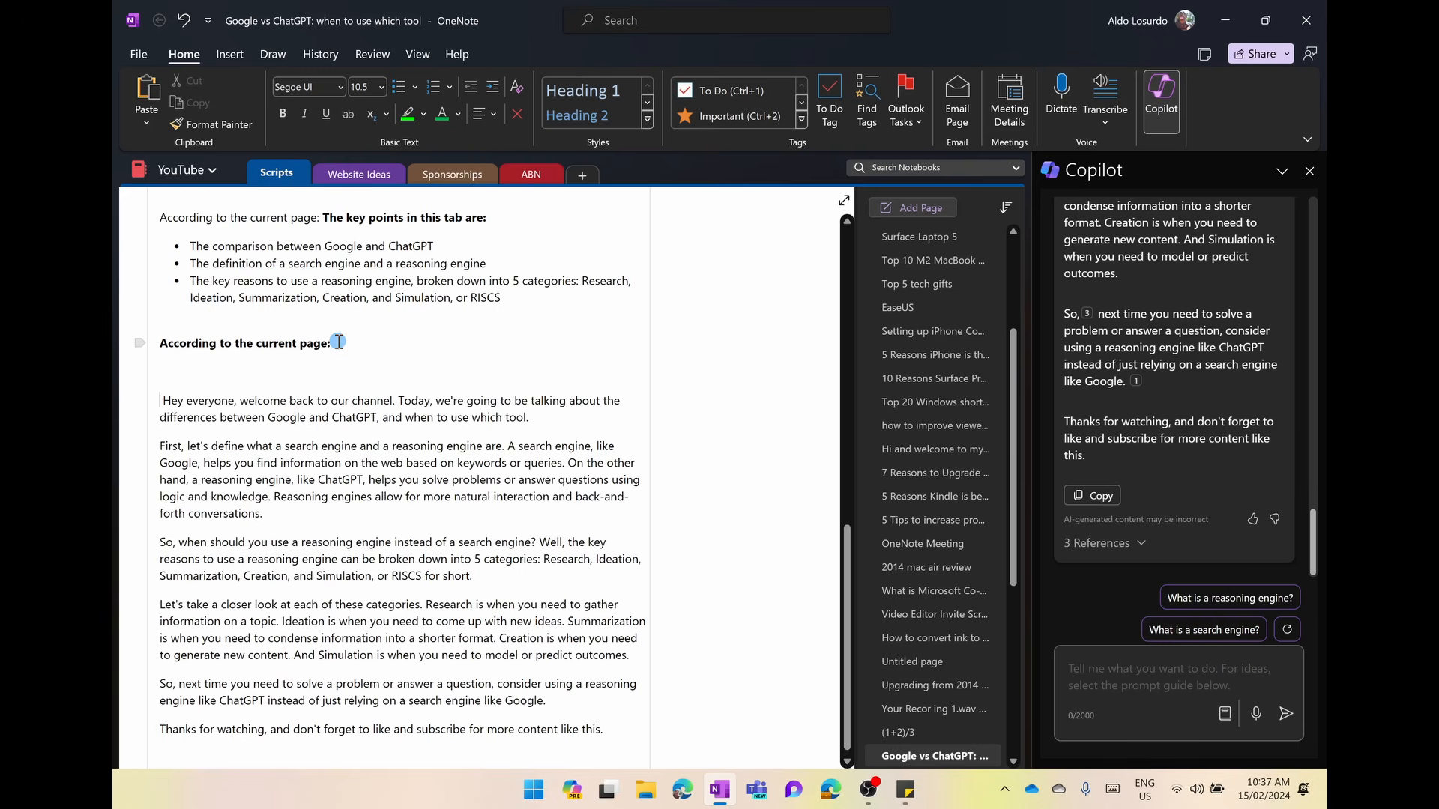
pyautogui.press('BackSpace')
pyautogui.press('BackSpace')
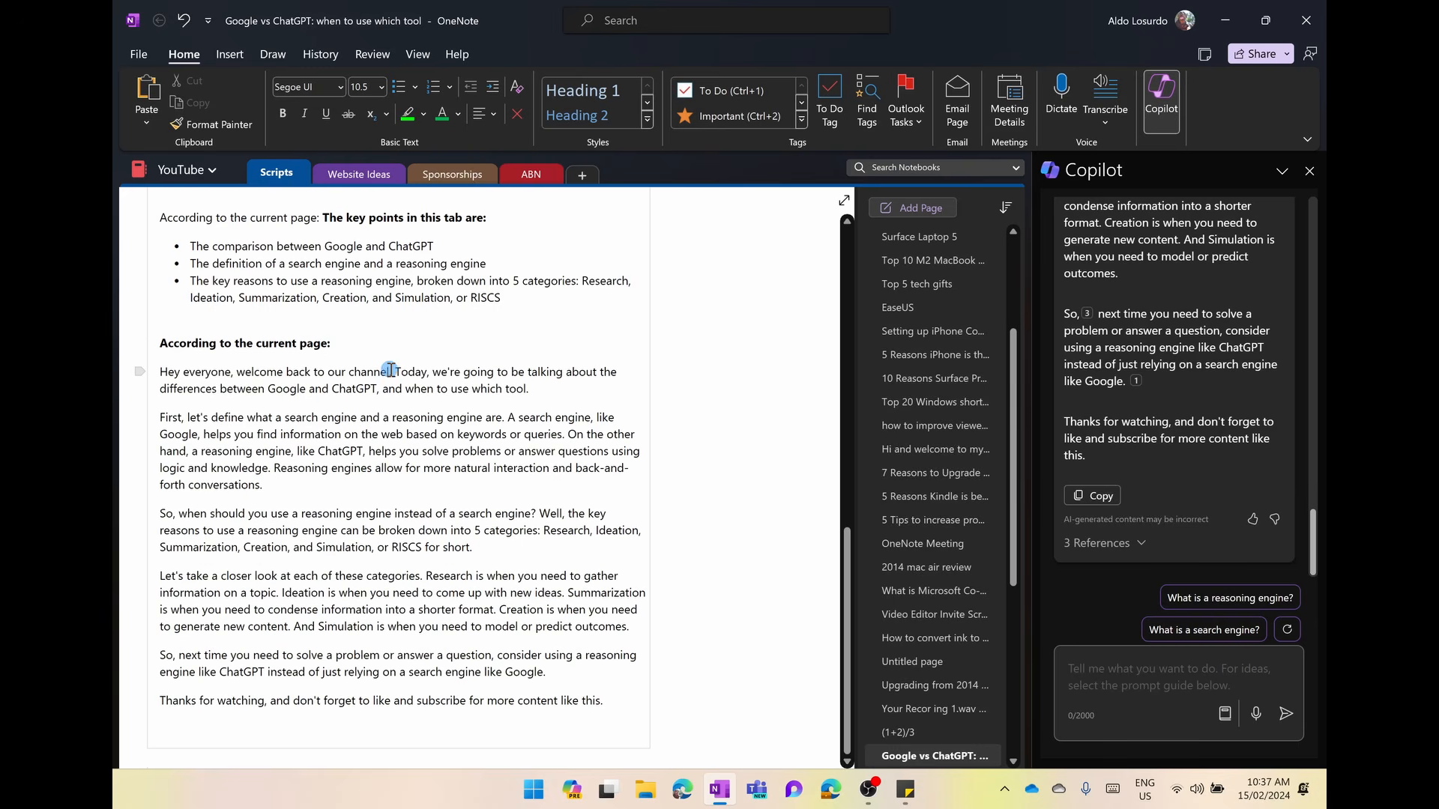
# Read through the pasted YouTube script and compare it with the original notes above it
pyautogui.moveTo(389, 372); pyautogui.dragTo(551, 384)
pyautogui.click(551, 384)
pyautogui.moveTo(304, 515); pyautogui.dragTo(535, 514)
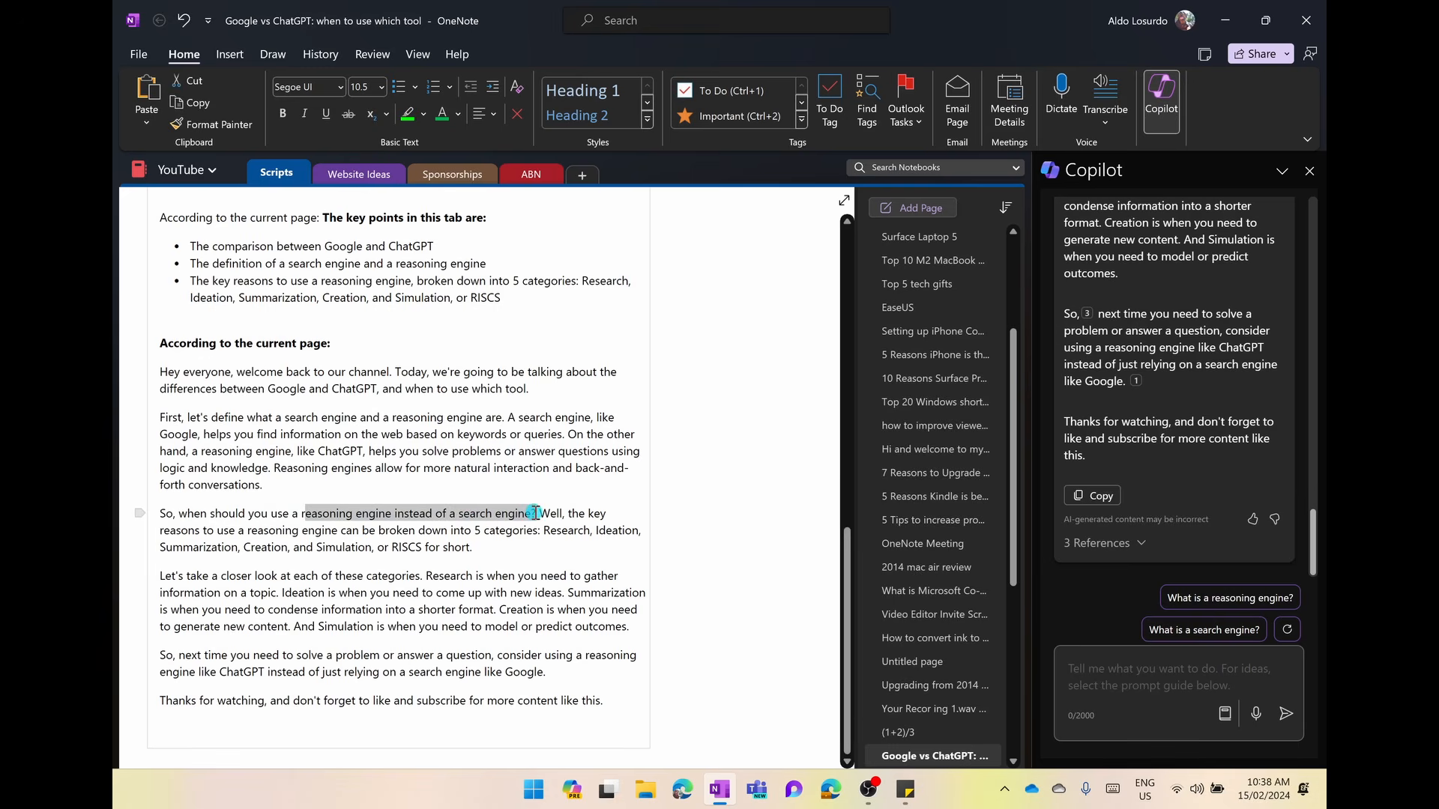
pyautogui.click(418, 444)
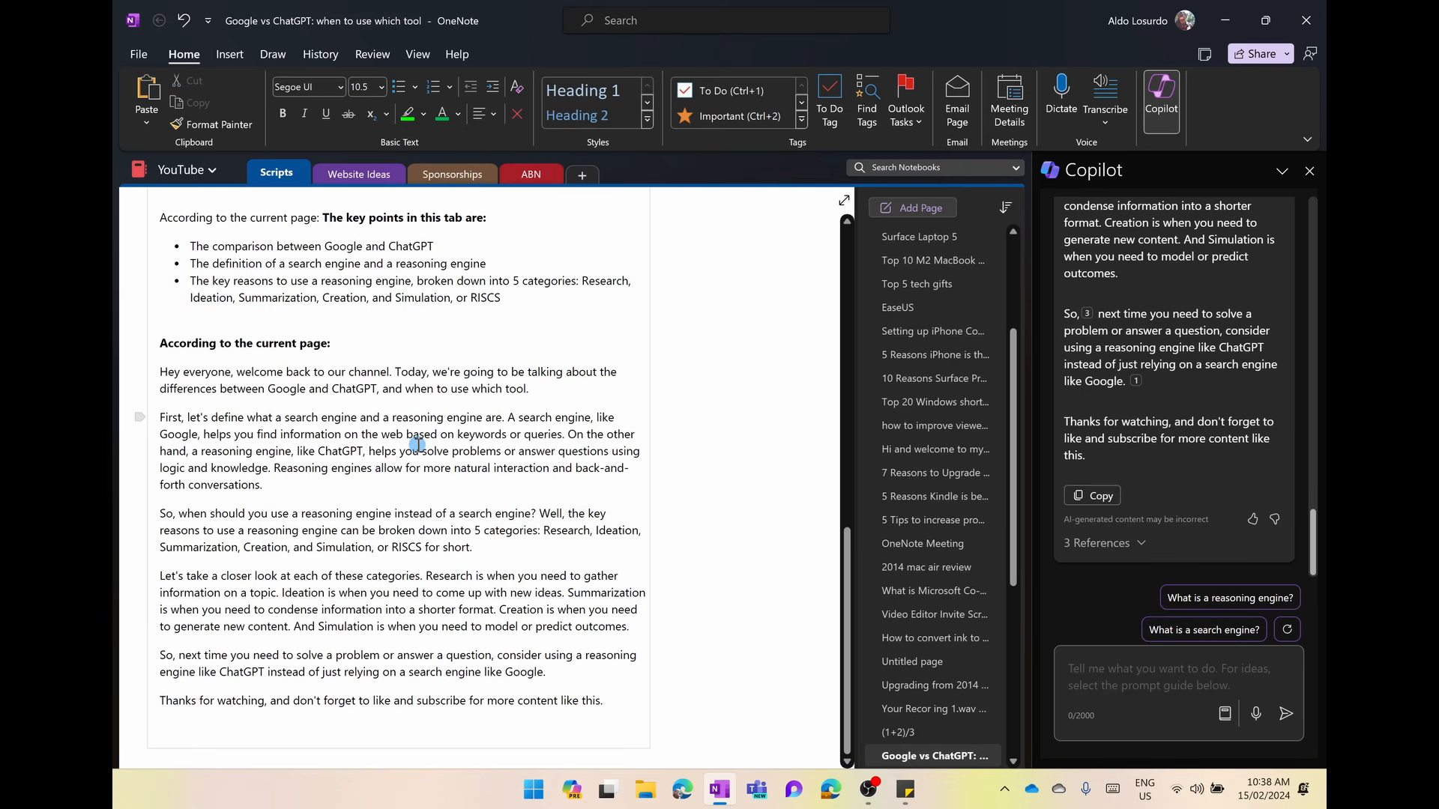
pyautogui.scroll(15, 417, 445)
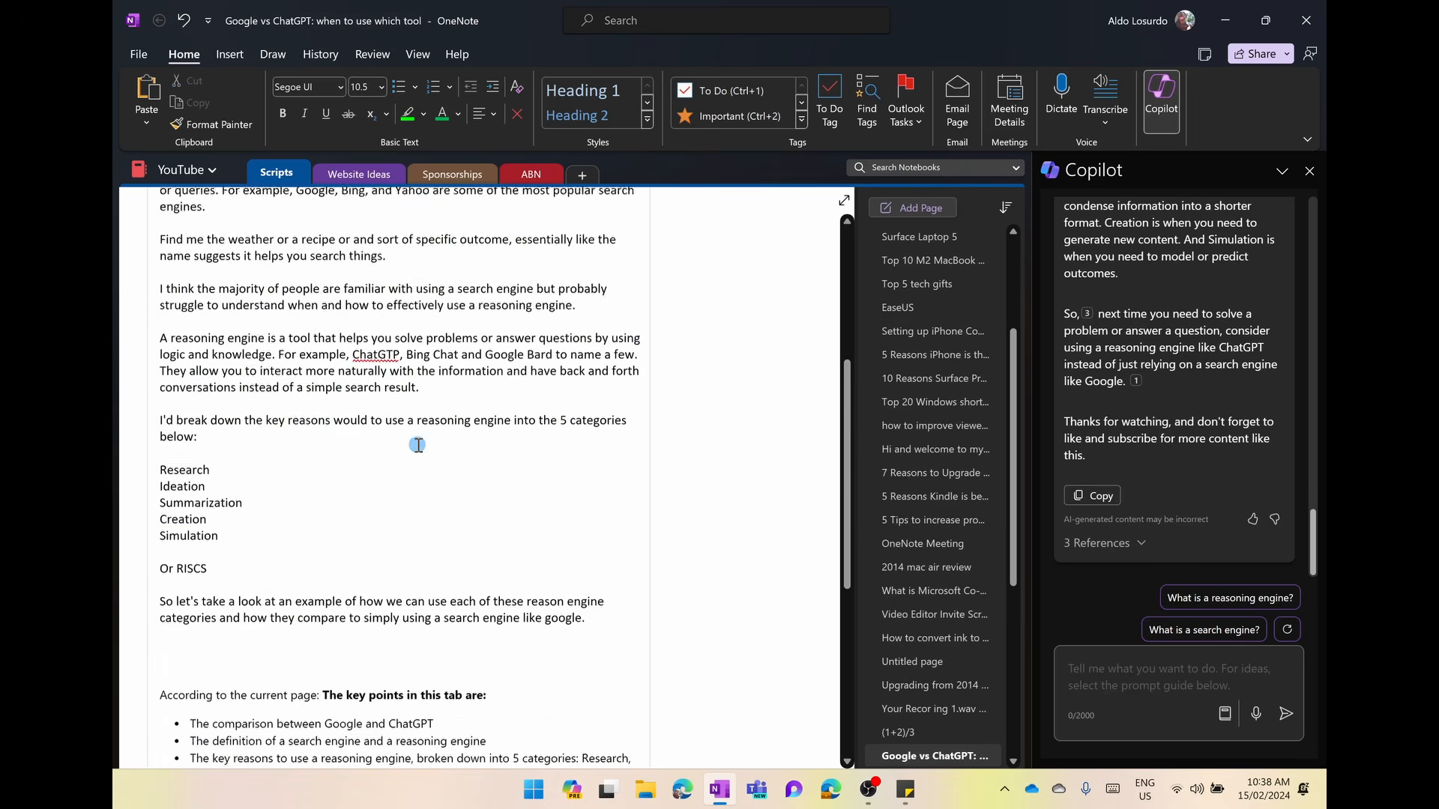
pyautogui.scroll(-12, 418, 444)
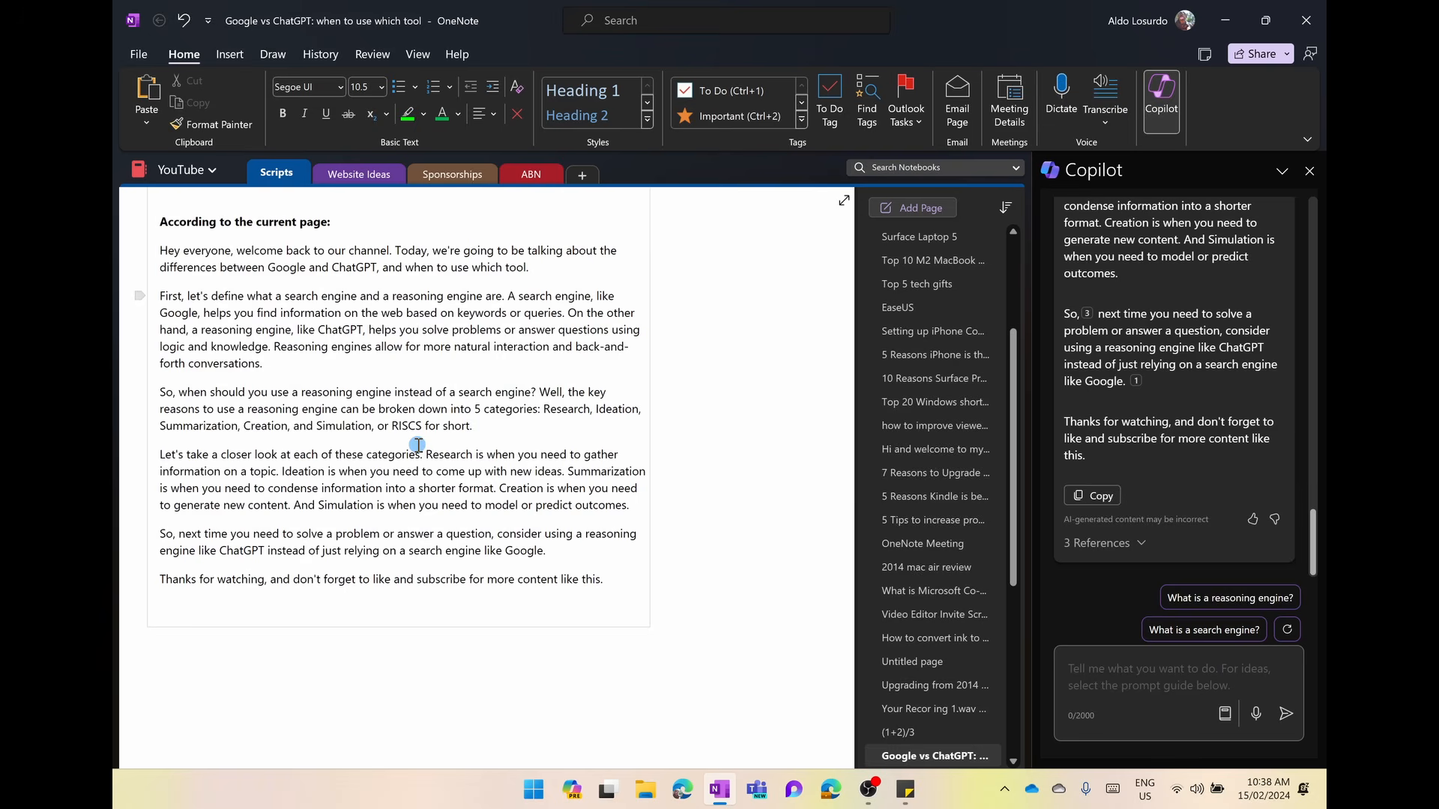
pyautogui.click(618, 590)
# Ask Copilot for a table of 5 pros and cons for using a simple search engine vs a reasoning engine, and copy its answer
pyautogui.click(1224, 713)
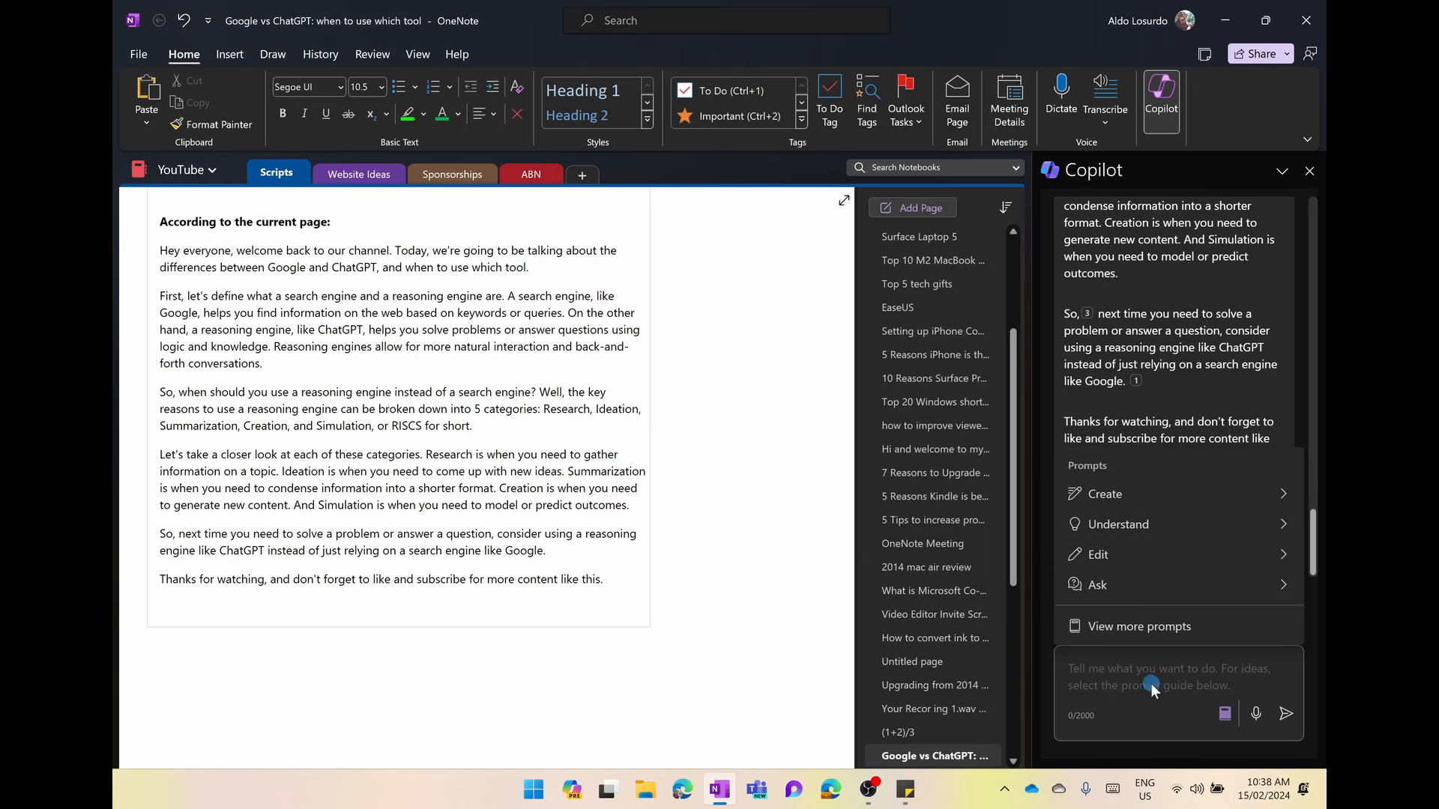
pyautogui.hotkey('alt', 'Tab')
pyautogui.click(1103, 665)
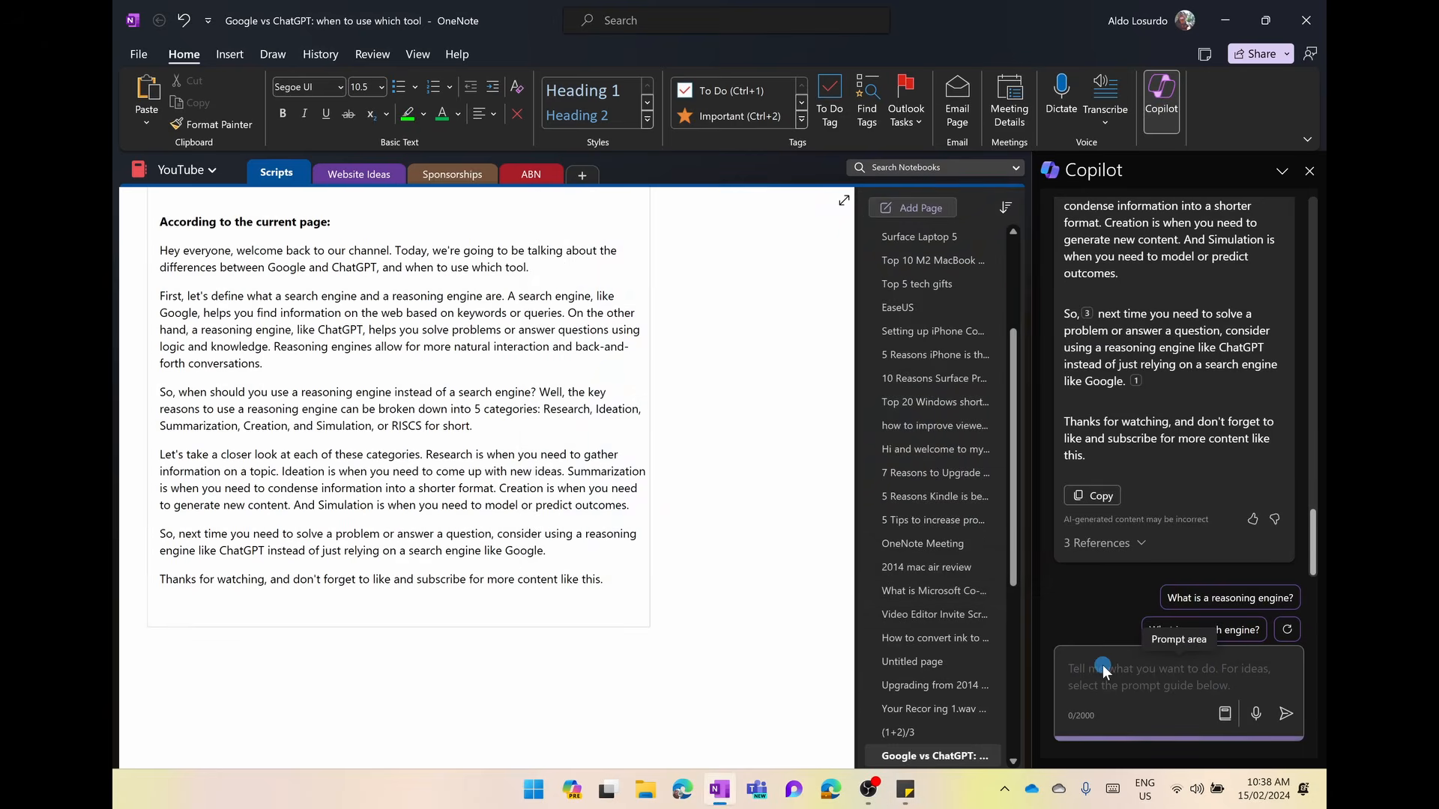
pyautogui.write('give me ')
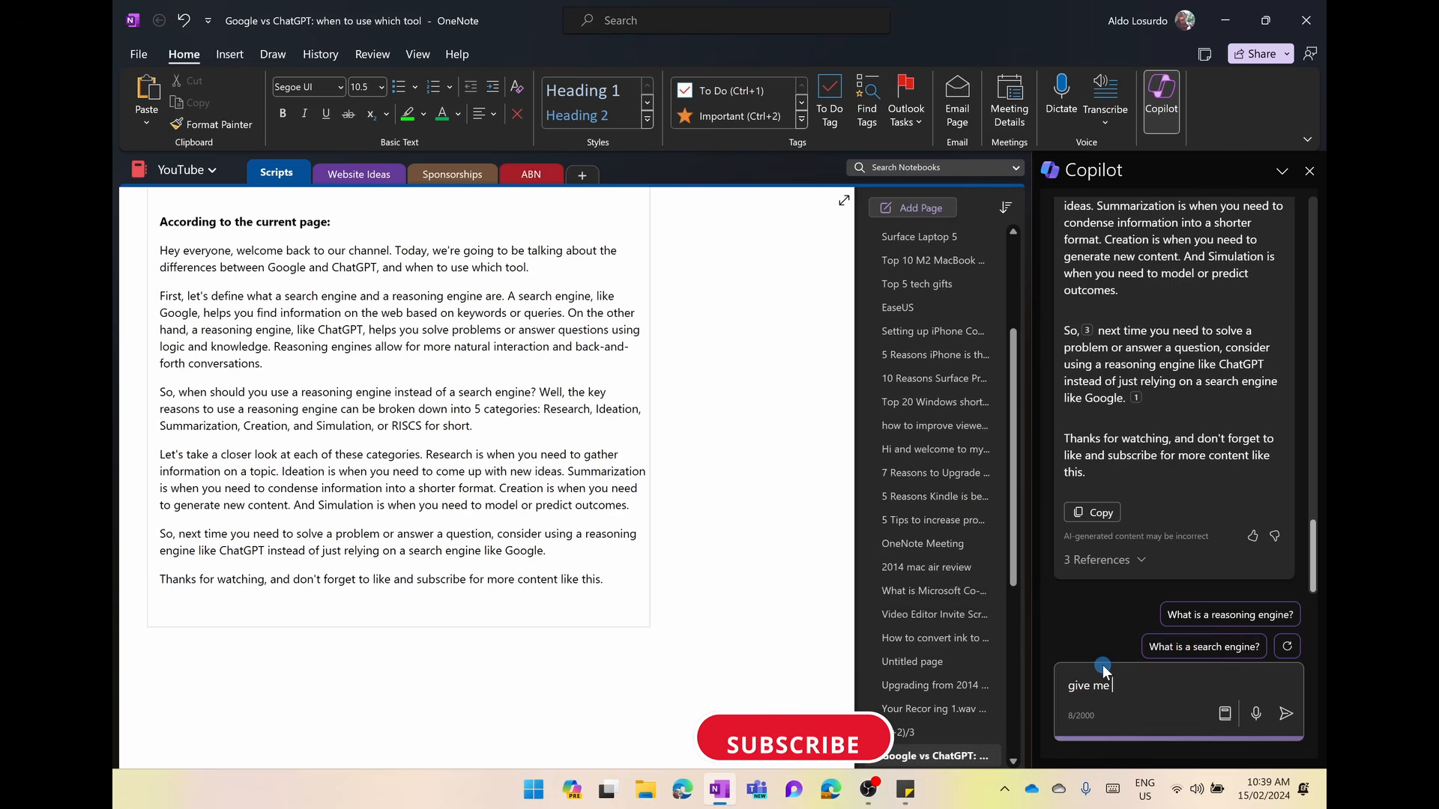
pyautogui.write('a table that has')
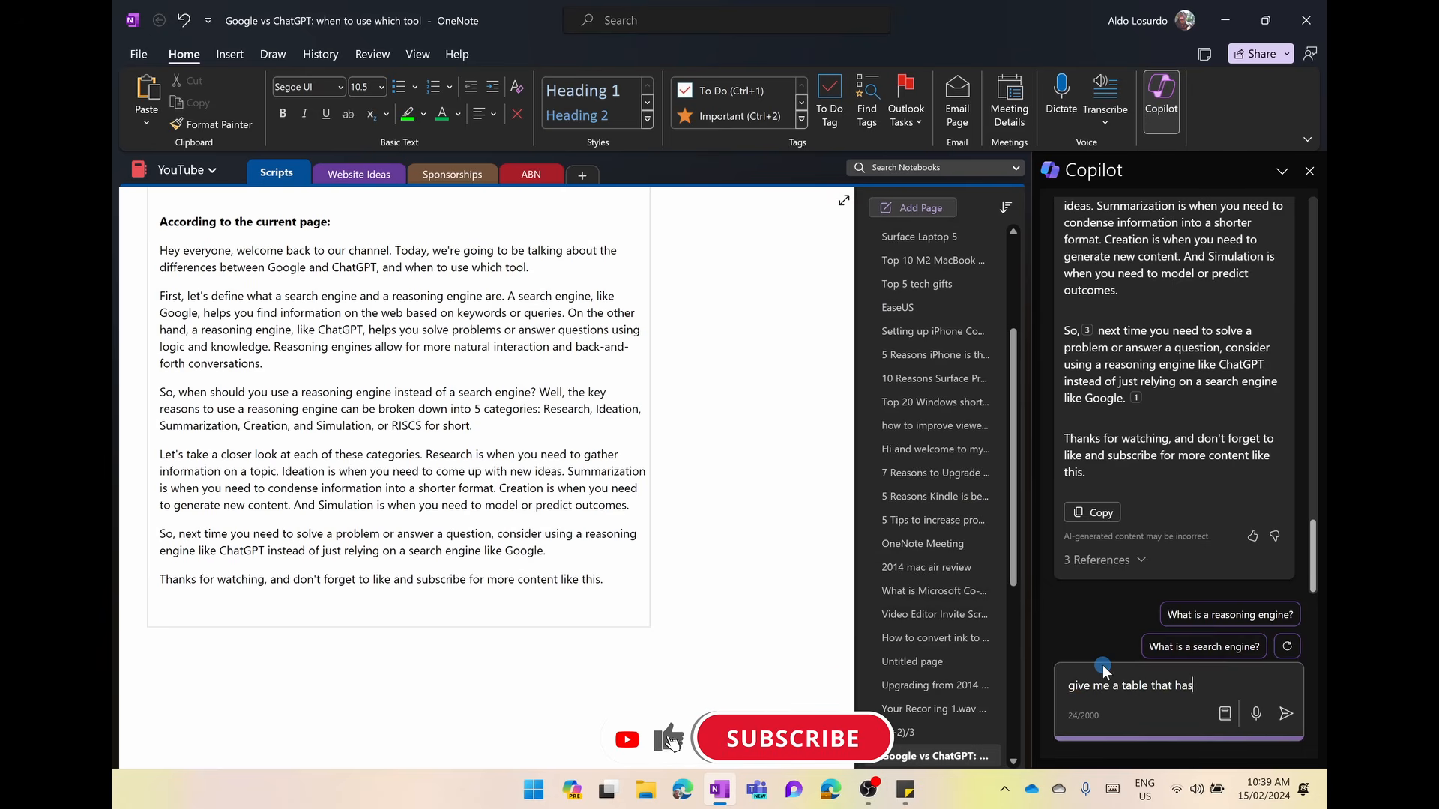
pyautogui.write(' 5 pros and cons')
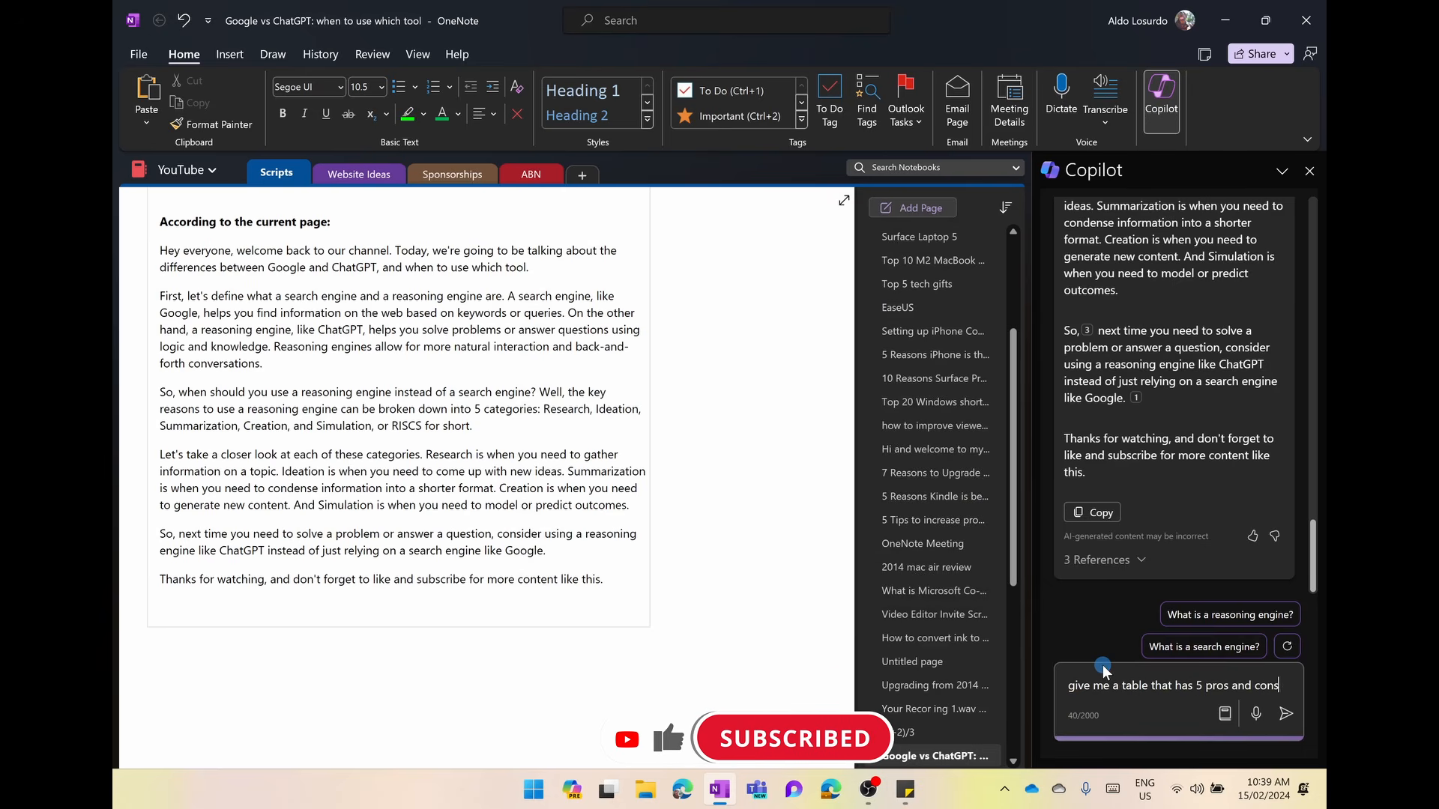
pyautogui.write(' for ')
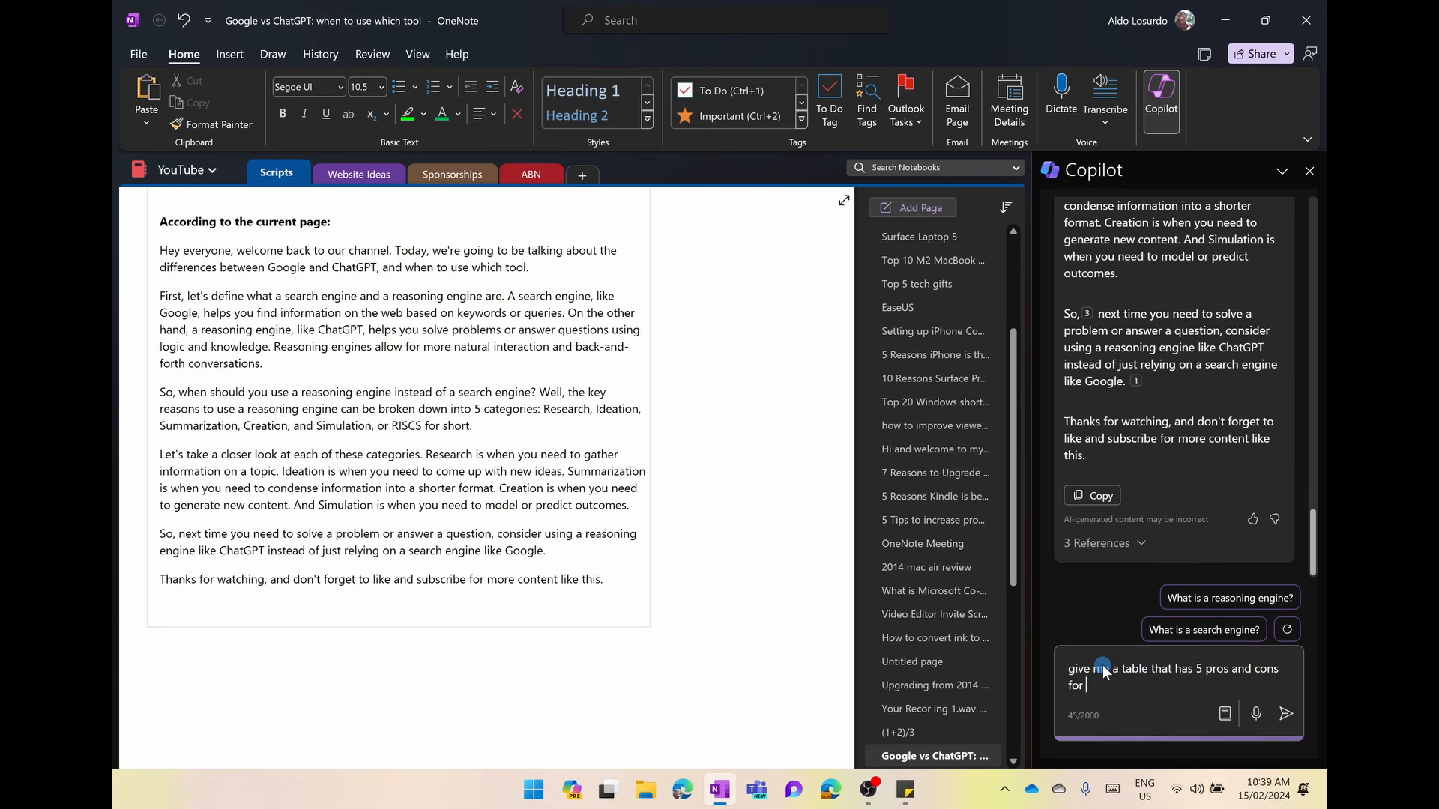
pyautogui.write('using a simple search engine vs a reasoning engine')
pyautogui.press('Return')
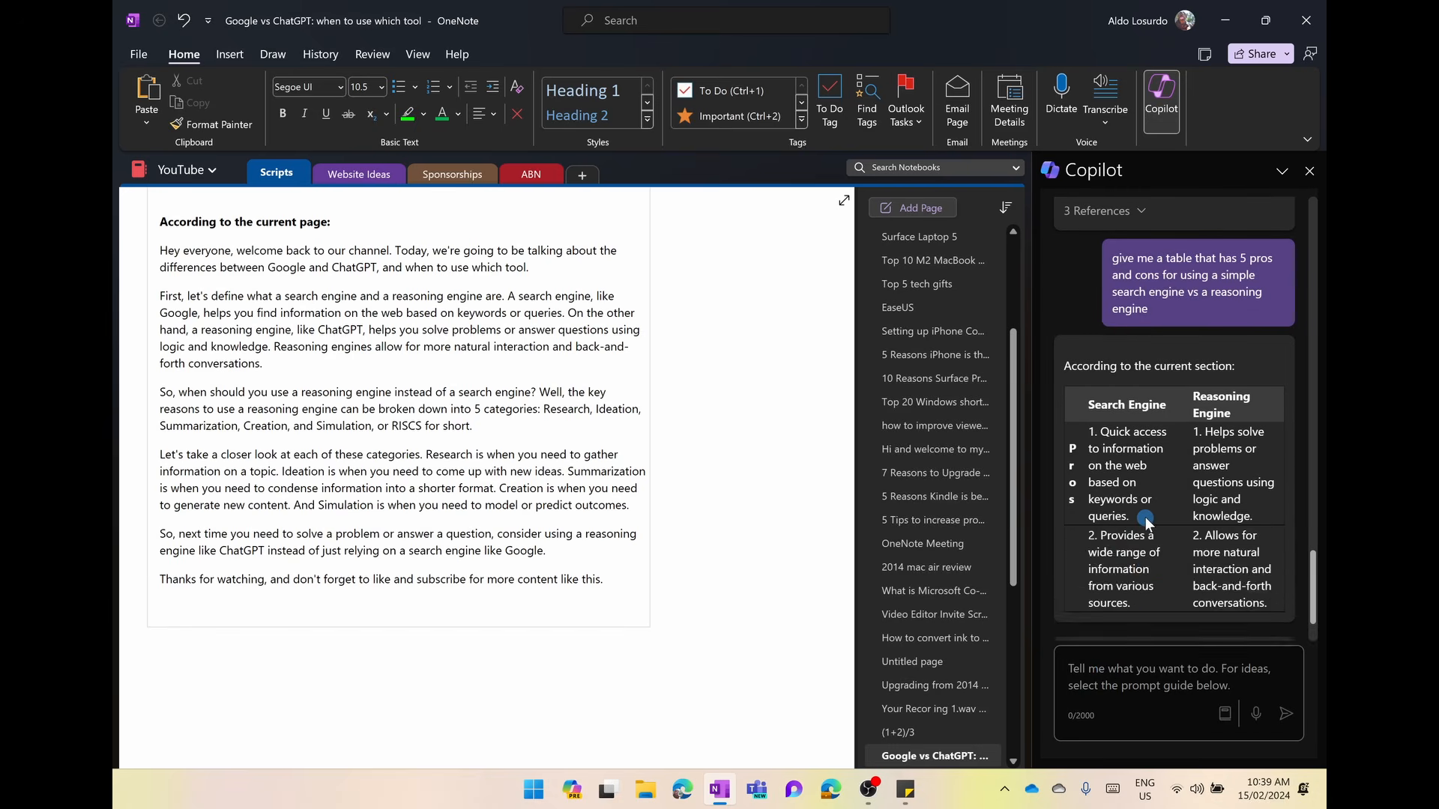
pyautogui.click(1096, 483)
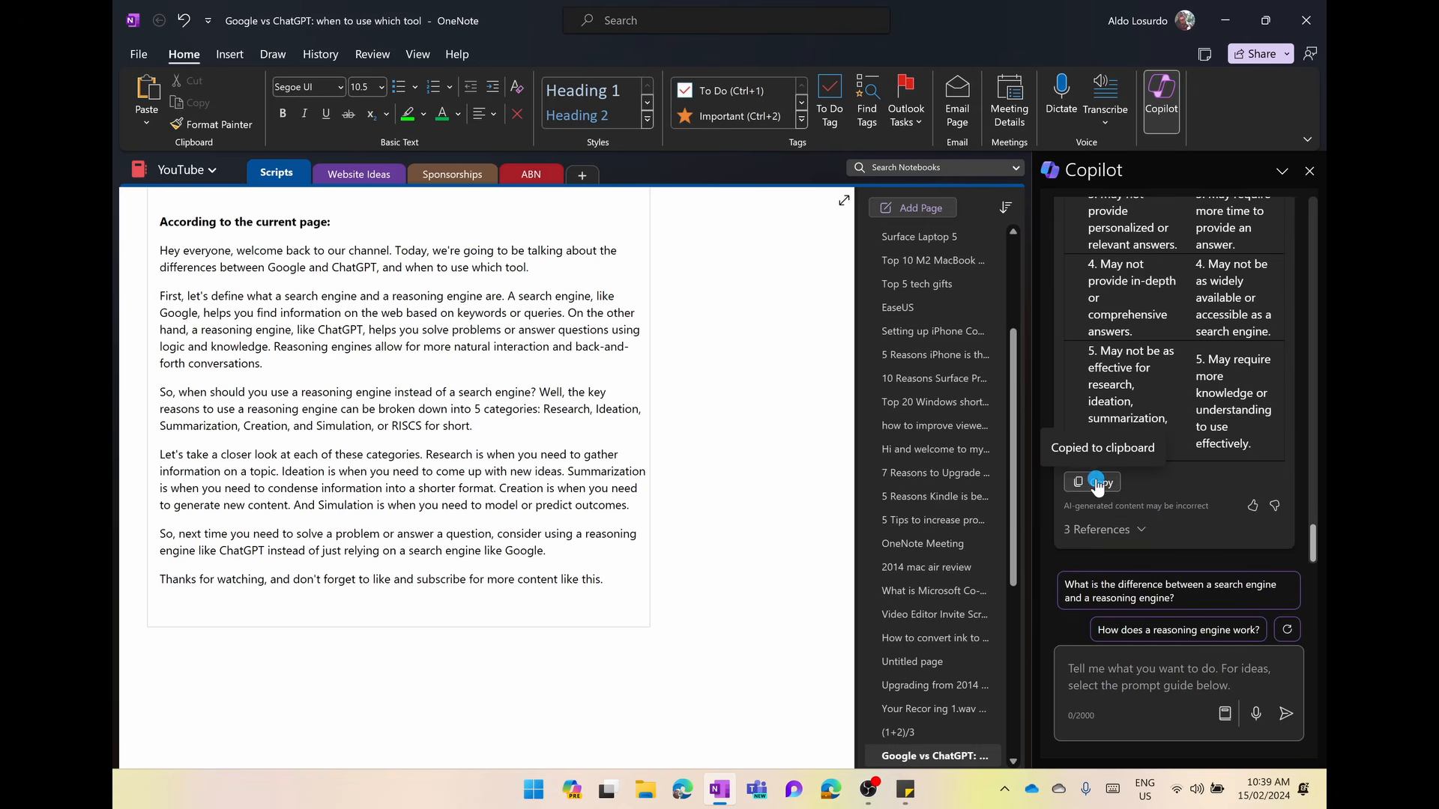
# Browse the follow-up prompts Copilot suggests about search and reasoning engines, refreshing the suggestions several times
pyautogui.click(1162, 589)
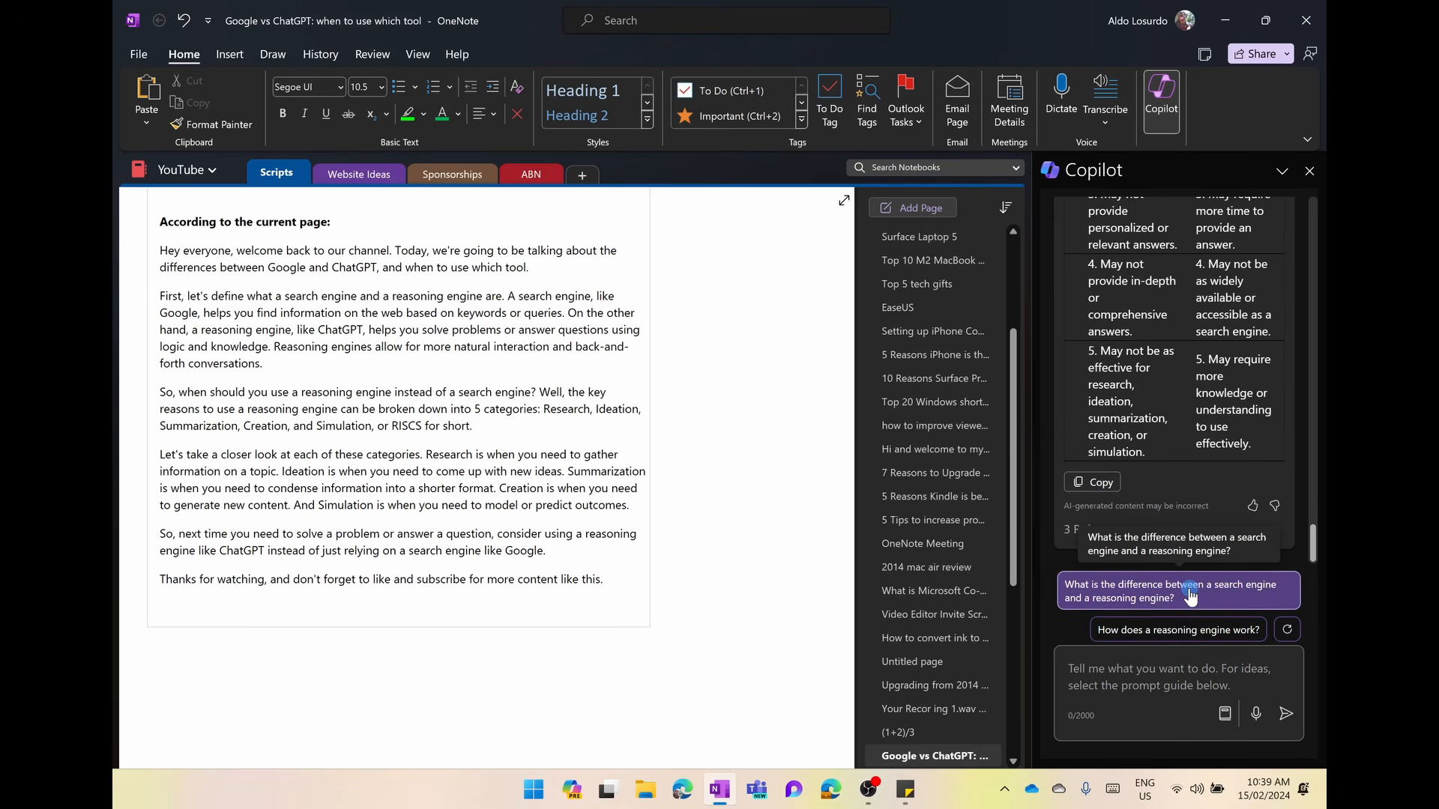
pyautogui.click(1286, 634)
pyautogui.click(1285, 637)
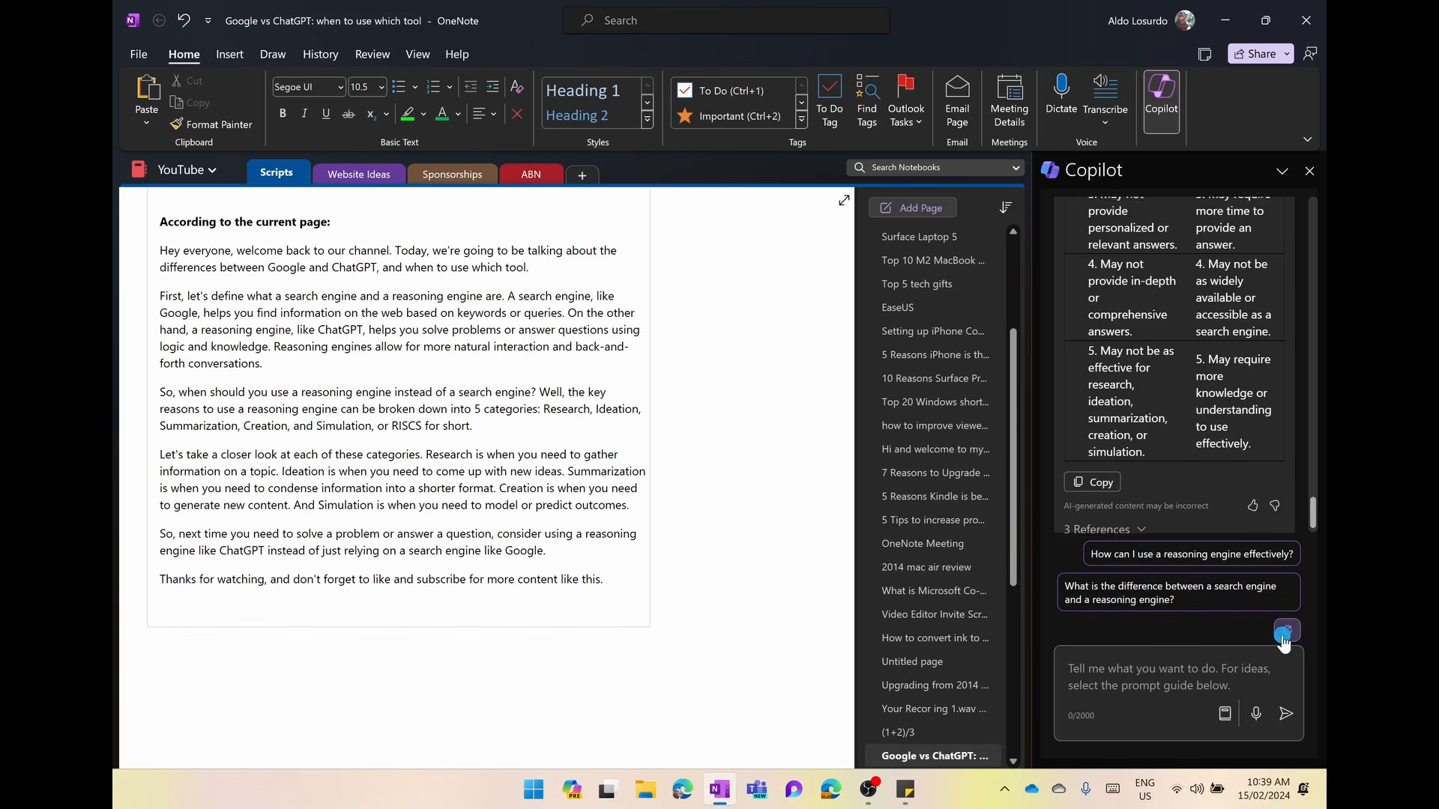
pyautogui.click(1284, 637)
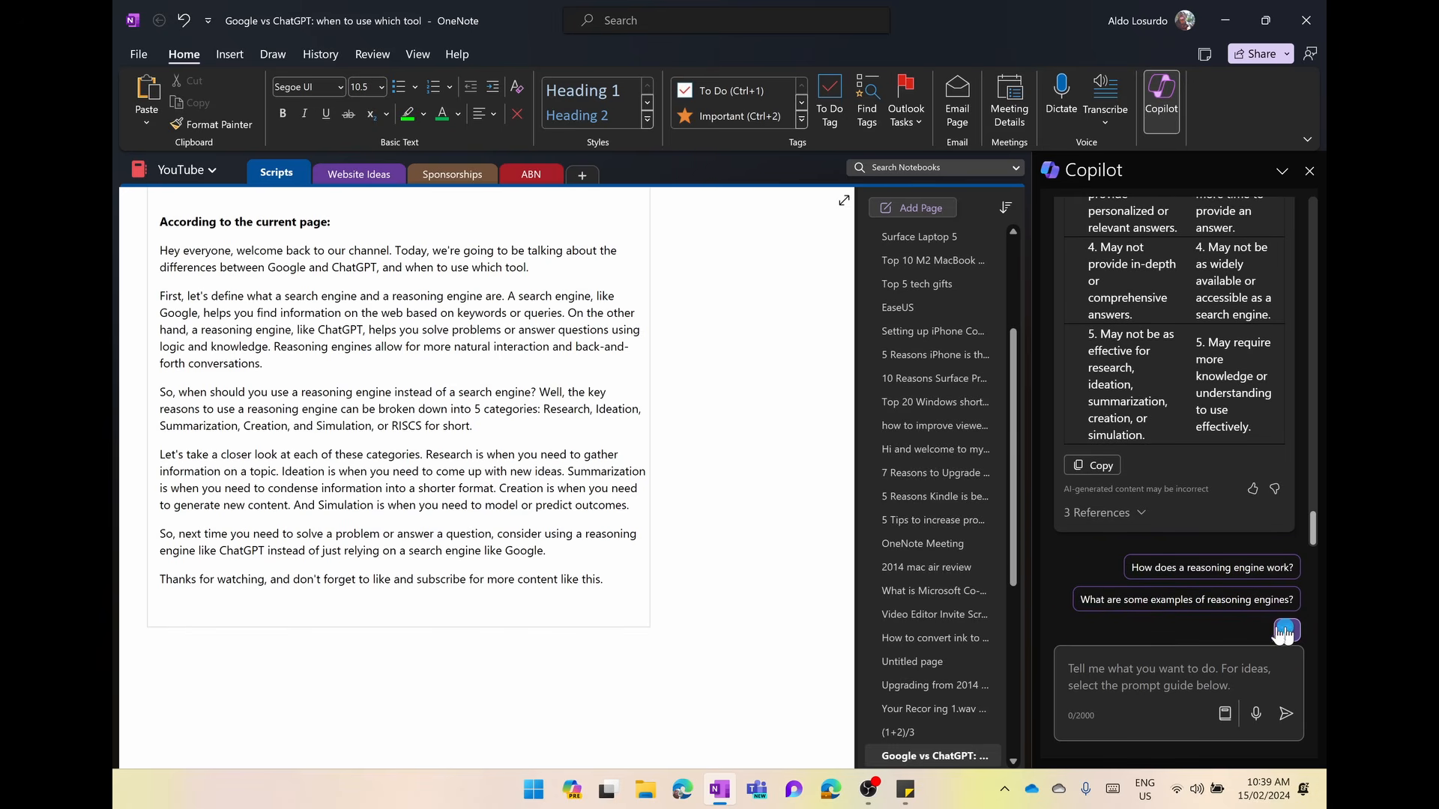
# Paste Copilot's search engine vs reasoning engine table below the script's closing line and review its pros and cons rows
pyautogui.click(310, 615)
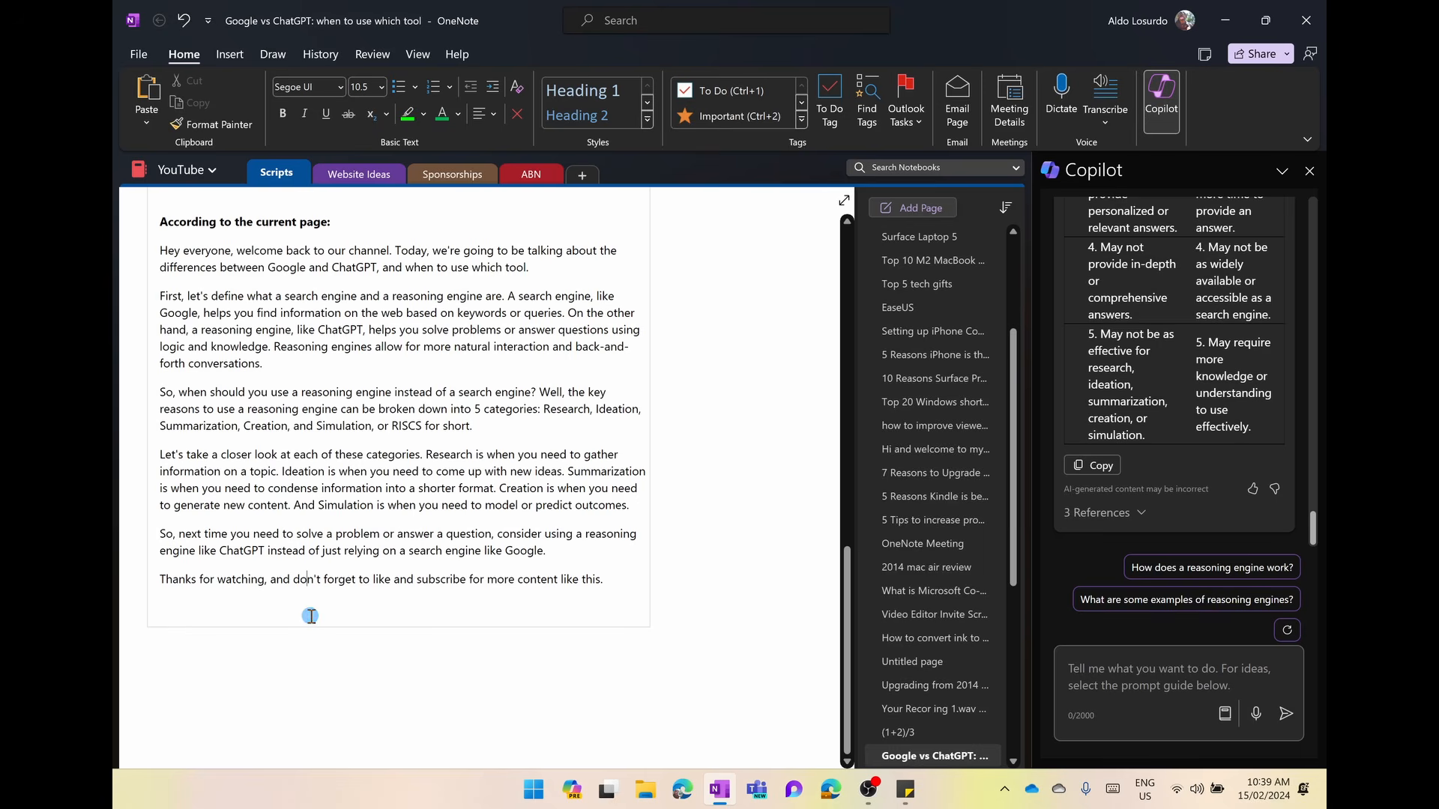
pyautogui.click(614, 582)
pyautogui.press('Return')
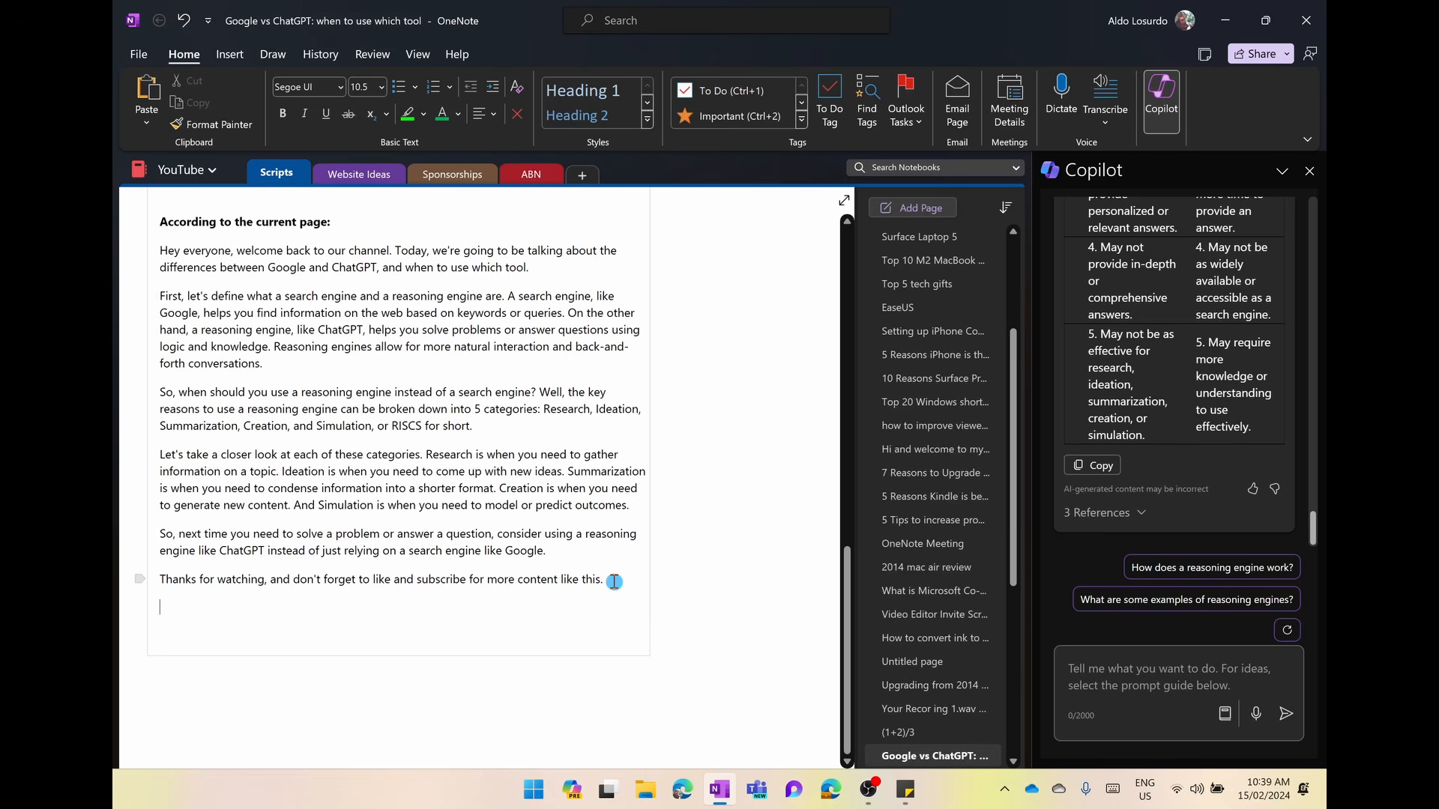
pyautogui.hotkey('ctrl', 'v')
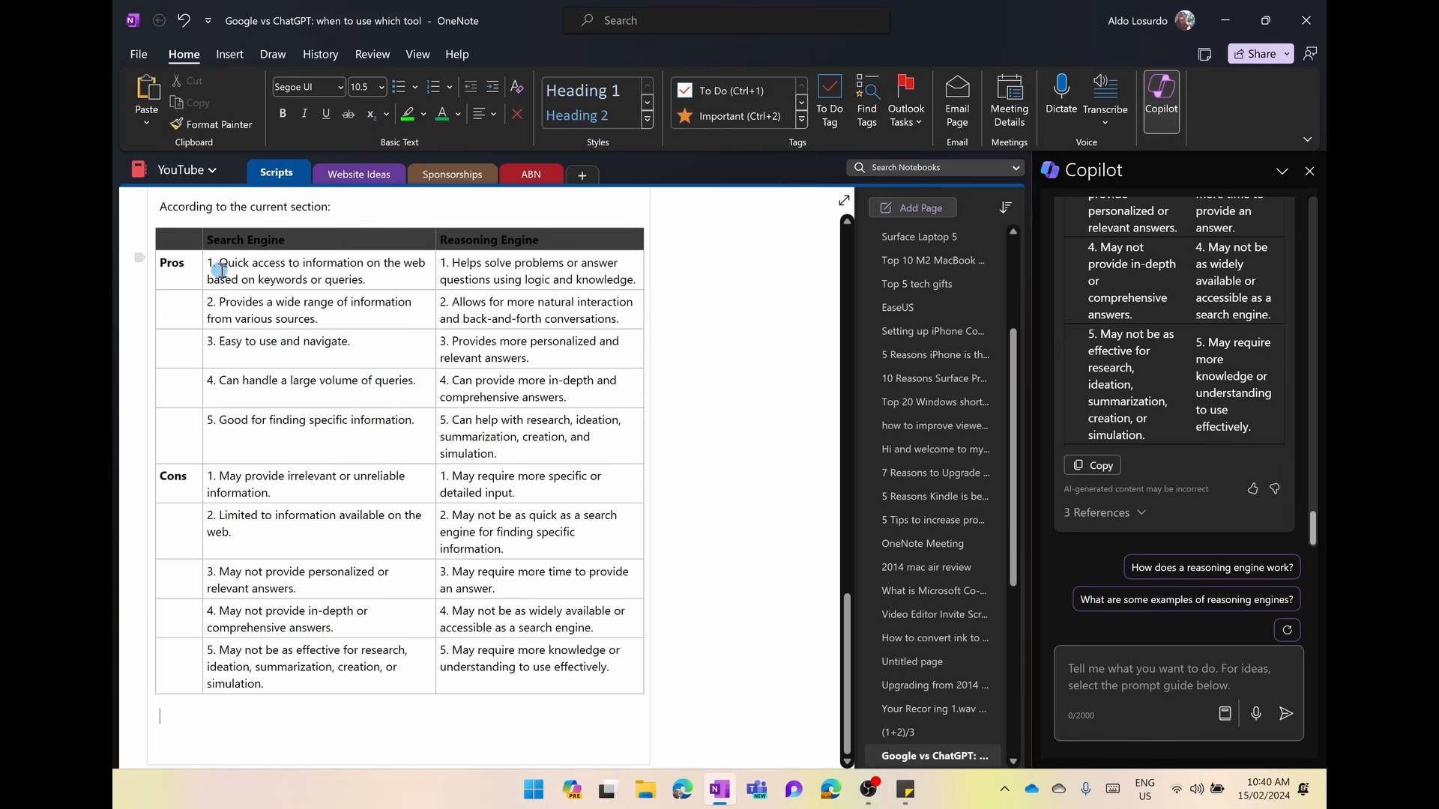
pyautogui.moveTo(222, 270); pyautogui.dragTo(522, 409)
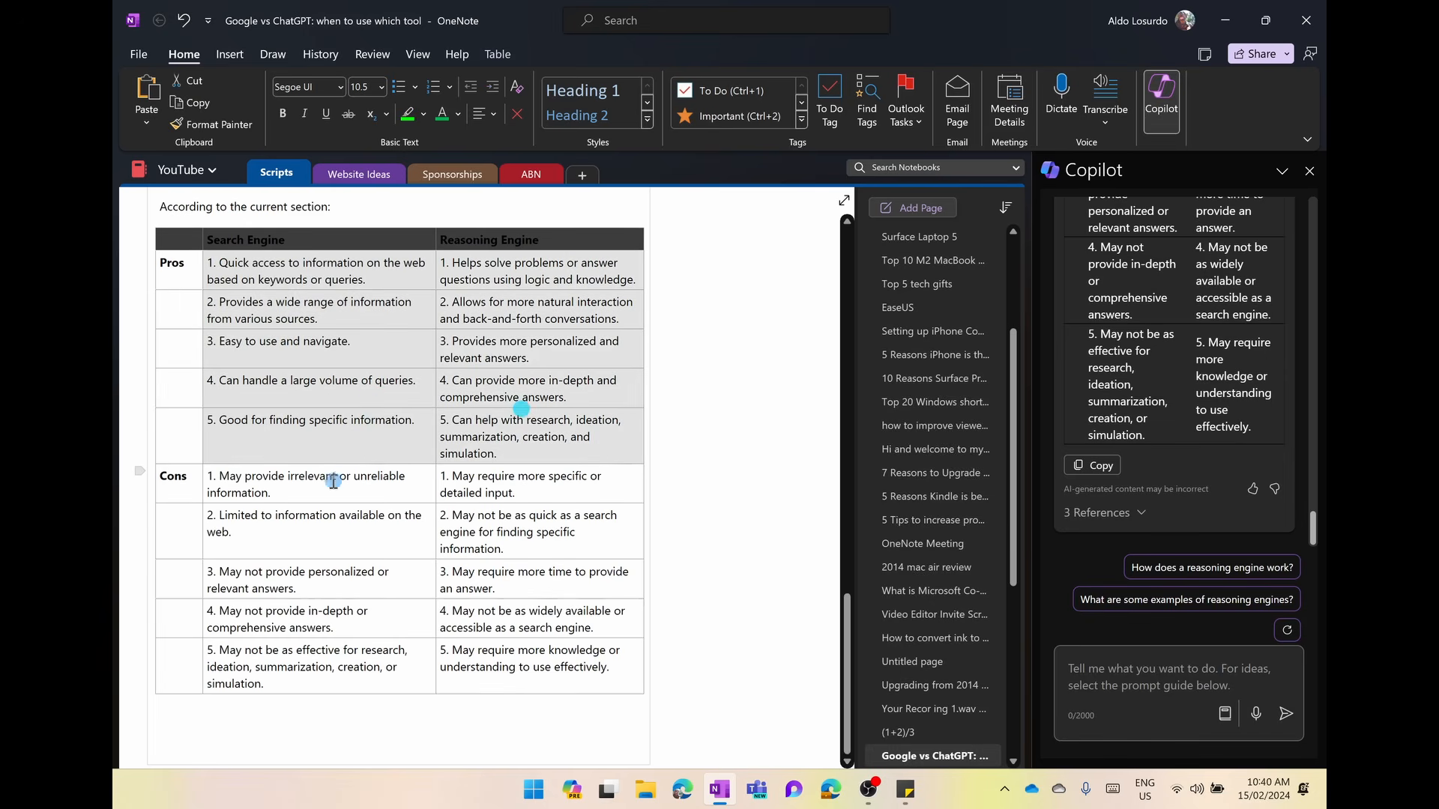
pyautogui.moveTo(234, 478); pyautogui.dragTo(482, 642)
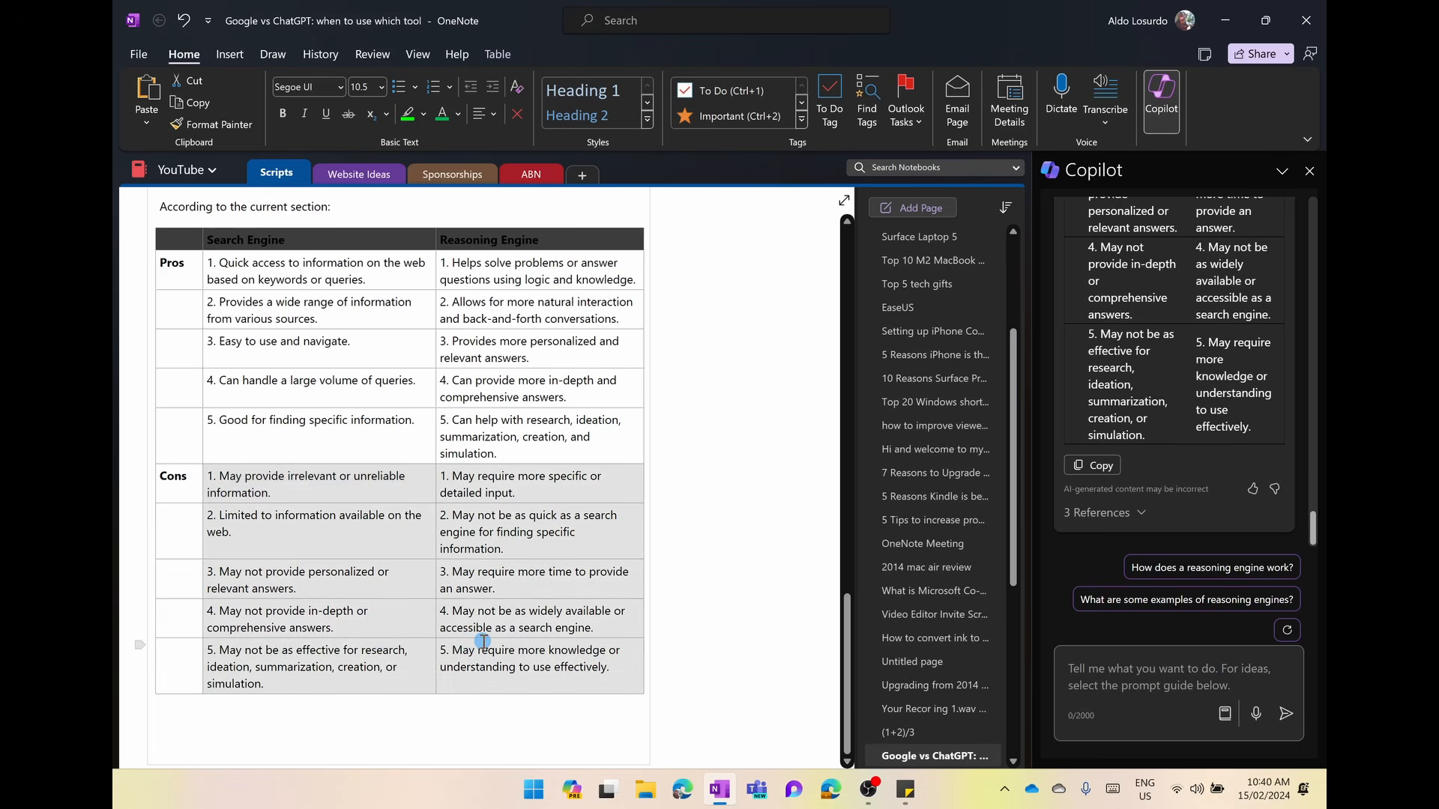
# On a new page, ask Copilot to draft a 2024 YouTube growth plan with marketing ideas, video ideas, quarterly strategy outline, to-do list and ideas table
pyautogui.hotkey('ctrl', 'n')
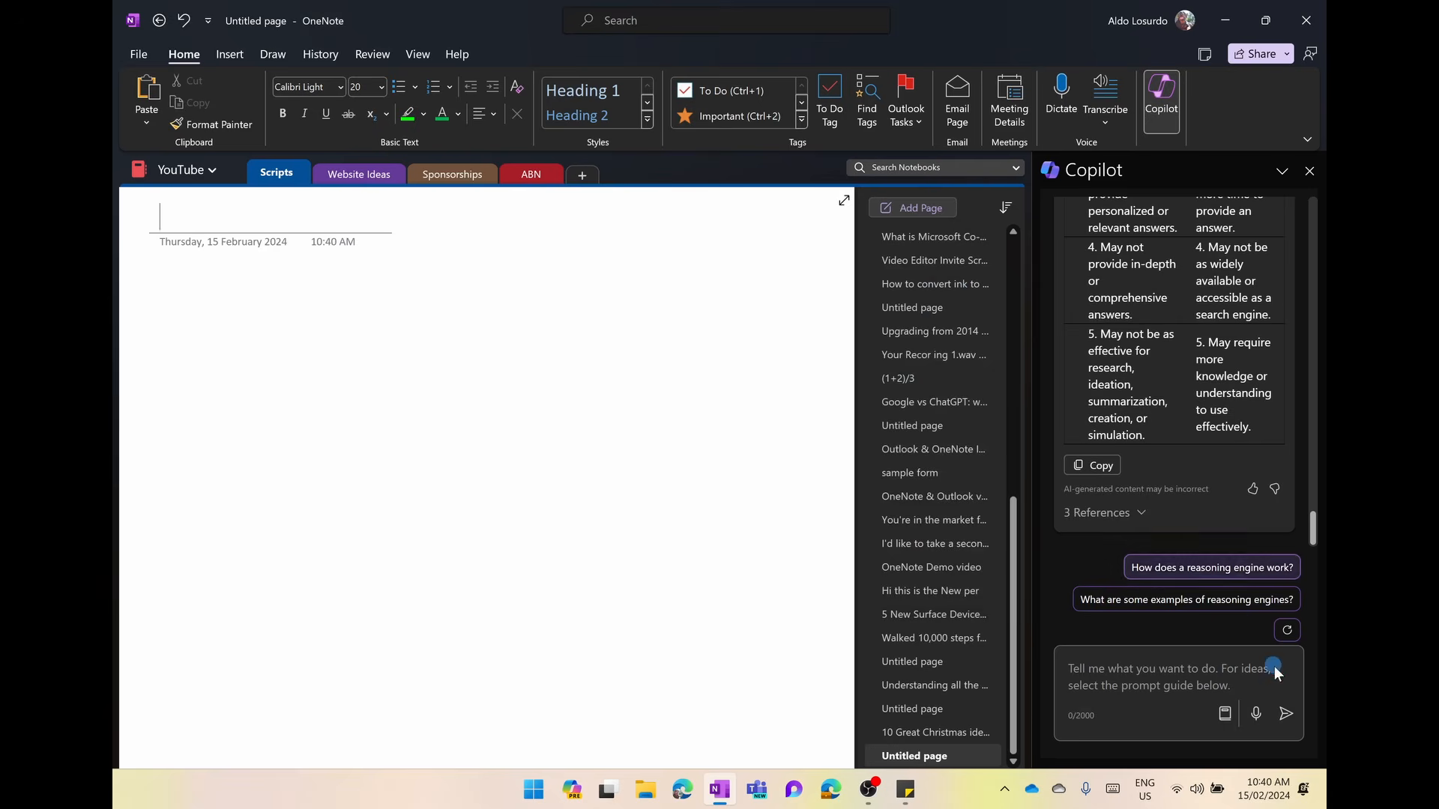
pyautogui.click(1234, 673)
pyautogui.hotkey('ctrl', 'v')
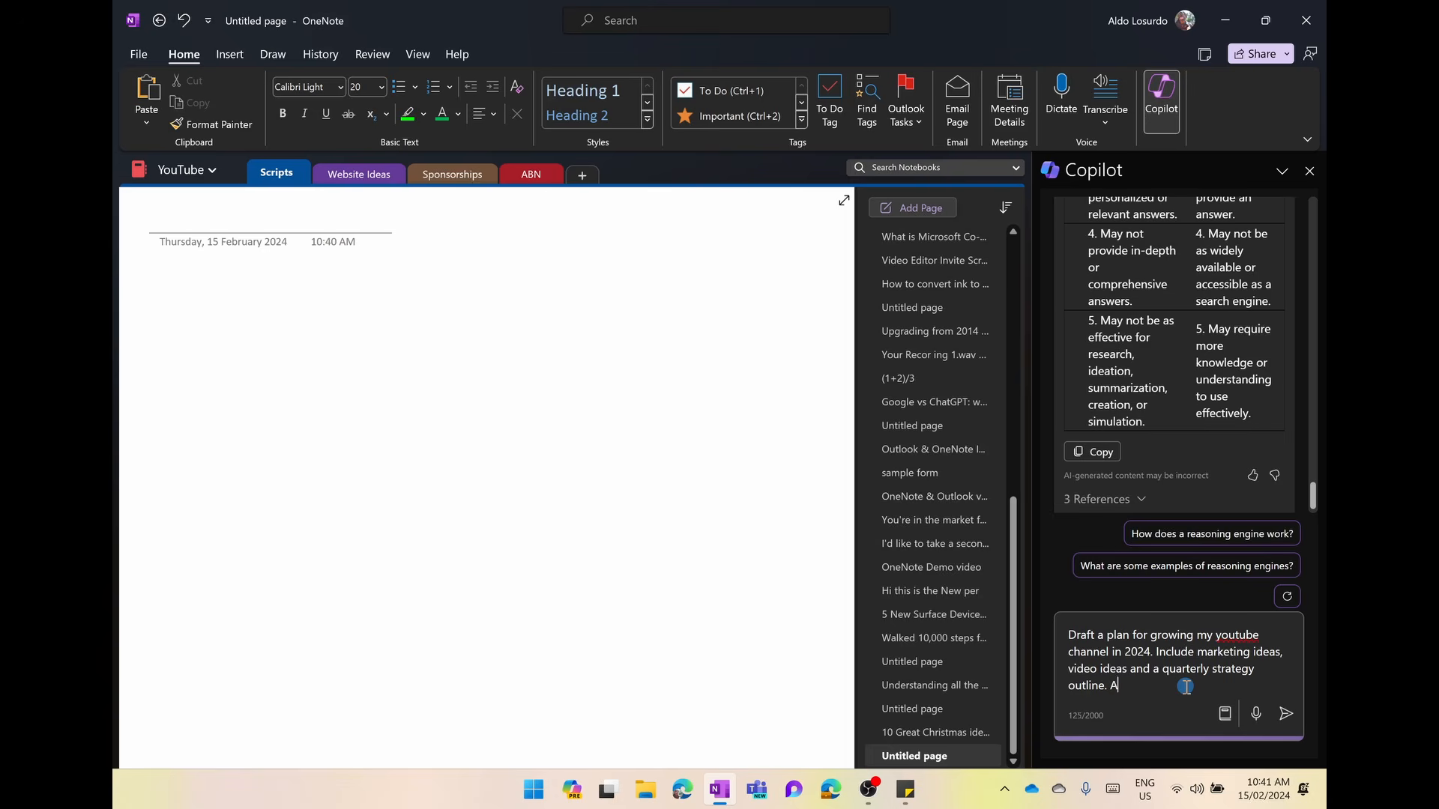
pyautogui.write('-do list and a table of pros')
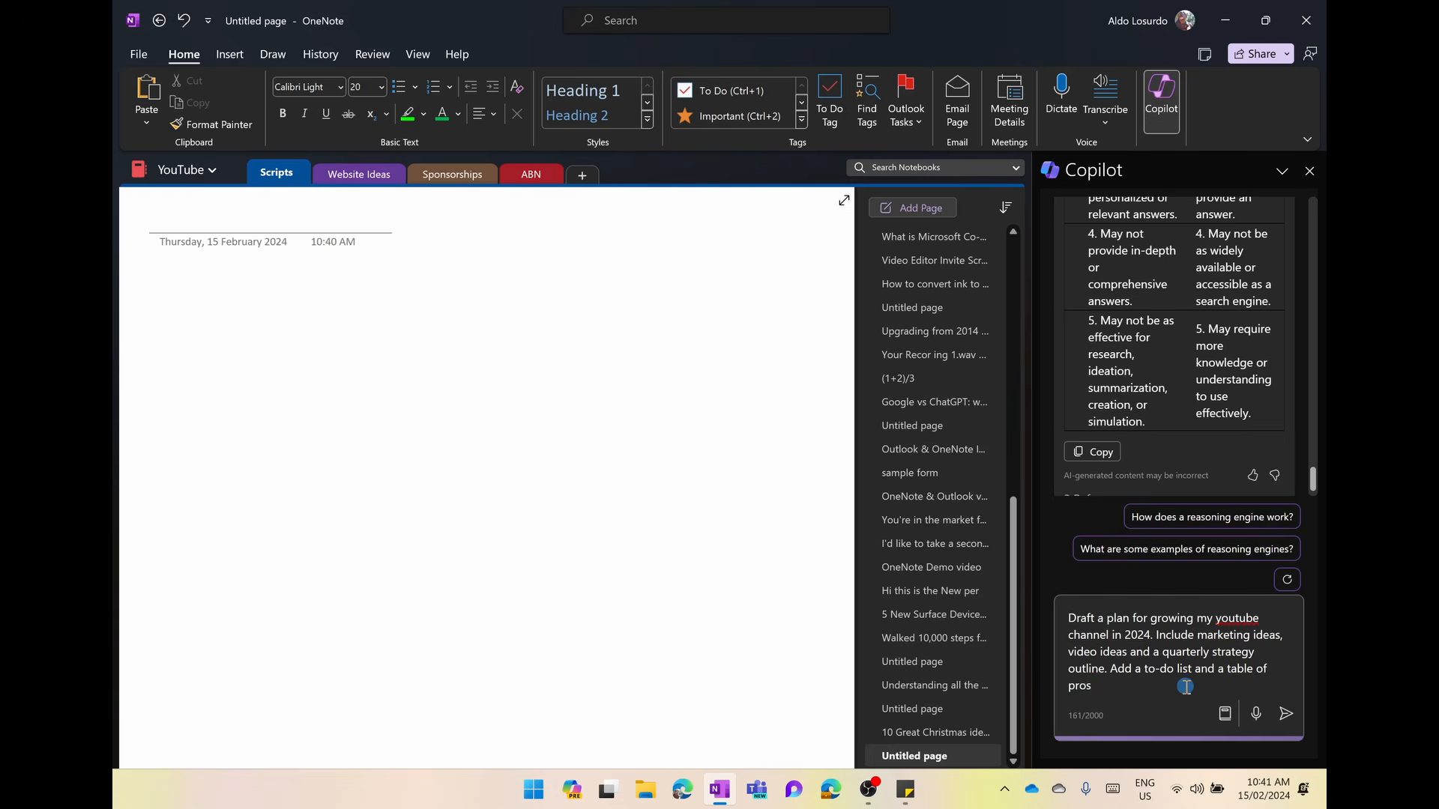
pyautogui.hotkey('ctrl', 'shift', 'Left')
pyautogui.press('BackSpace')
pyautogui.write('ideas too')
pyautogui.click(1281, 712)
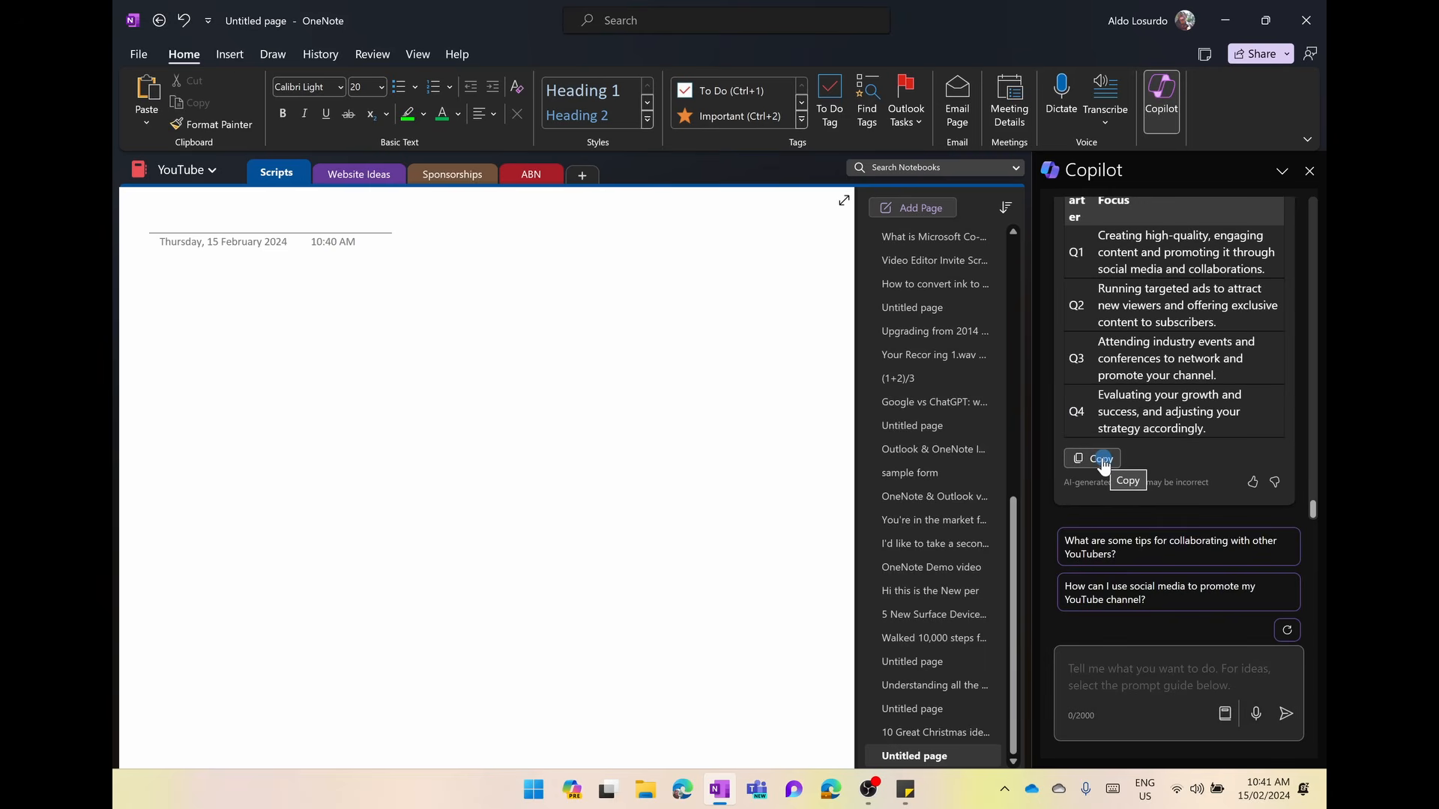
# Copy Copilot's YouTube channel growth plan and paste it into the body of the new page
pyautogui.click(1101, 460)
pyautogui.click(161, 293)
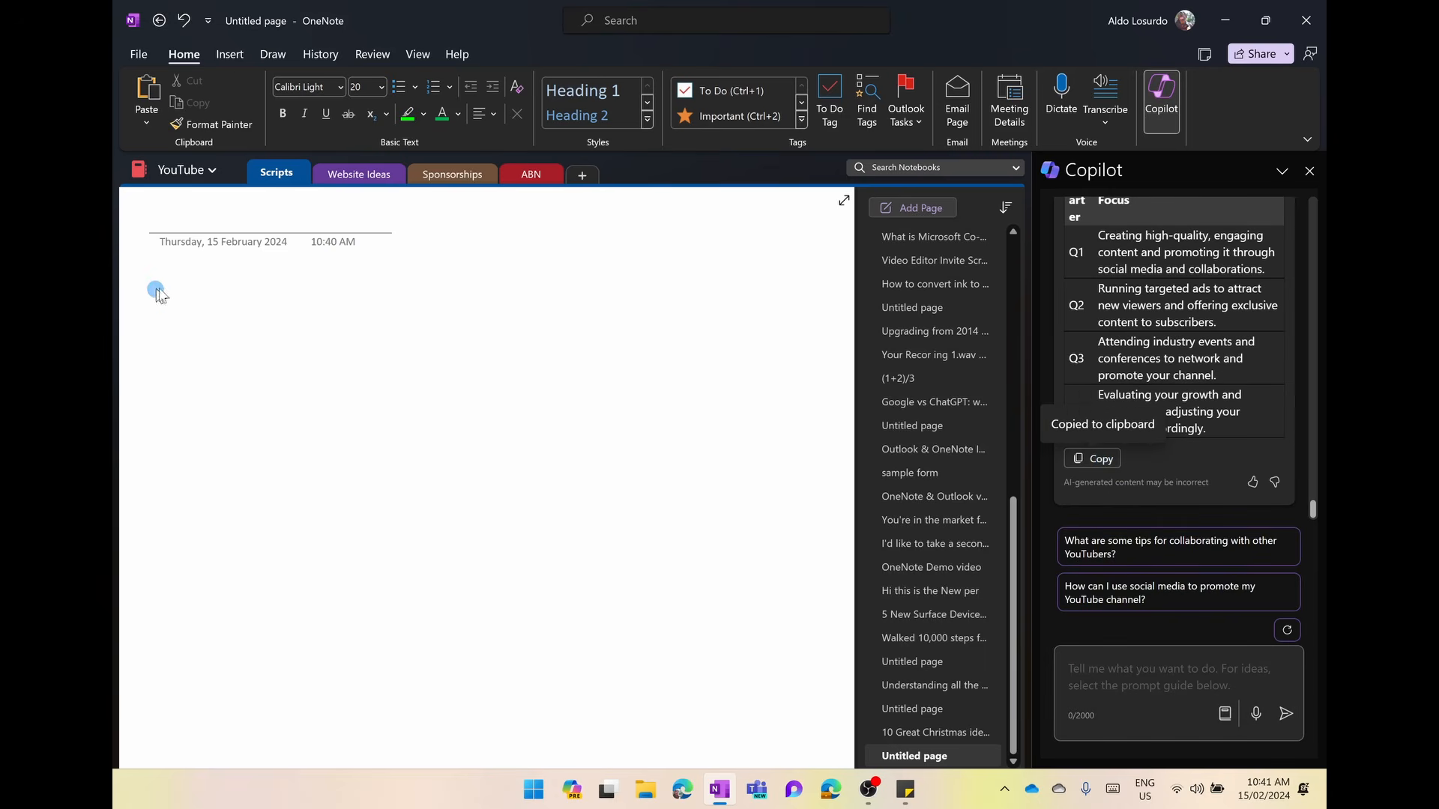
pyautogui.hotkey('ctrl', 'v')
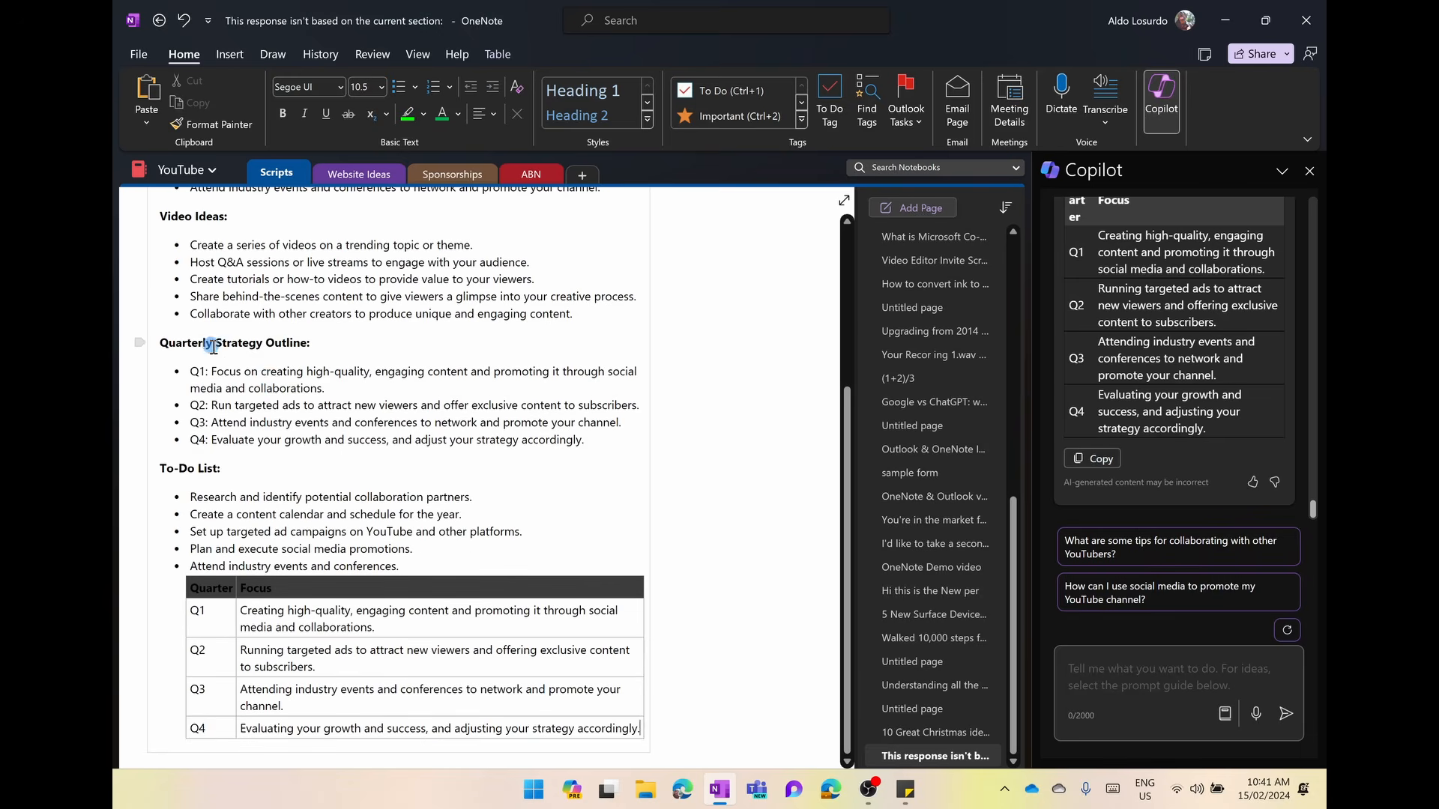
# Make the lead-in "This response isn't based on the current section" bold at the start of the pasted plan
pyautogui.scroll(5, 317, 407)
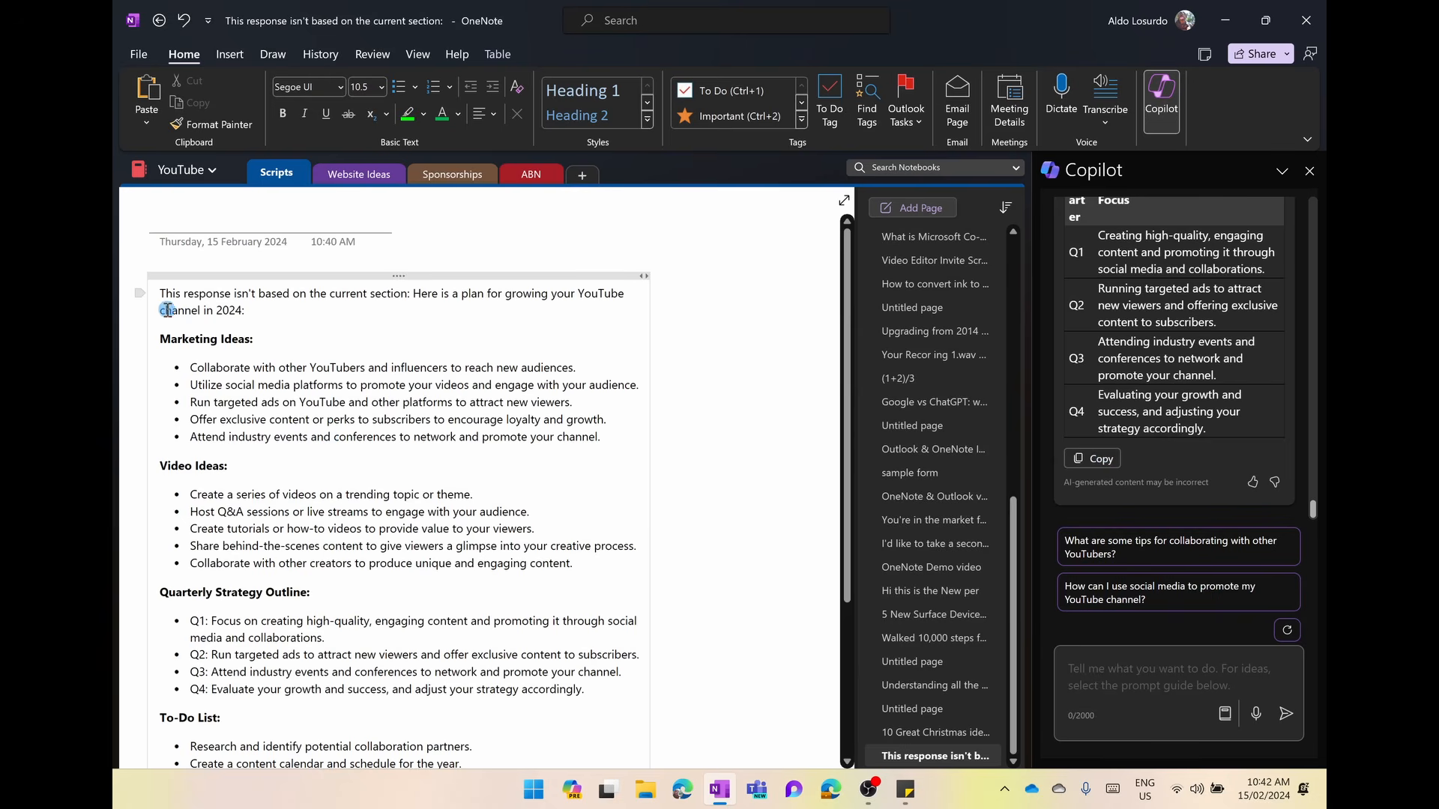
pyautogui.moveTo(163, 294); pyautogui.dragTo(408, 291)
pyautogui.hotkey('ctrl', 'b')
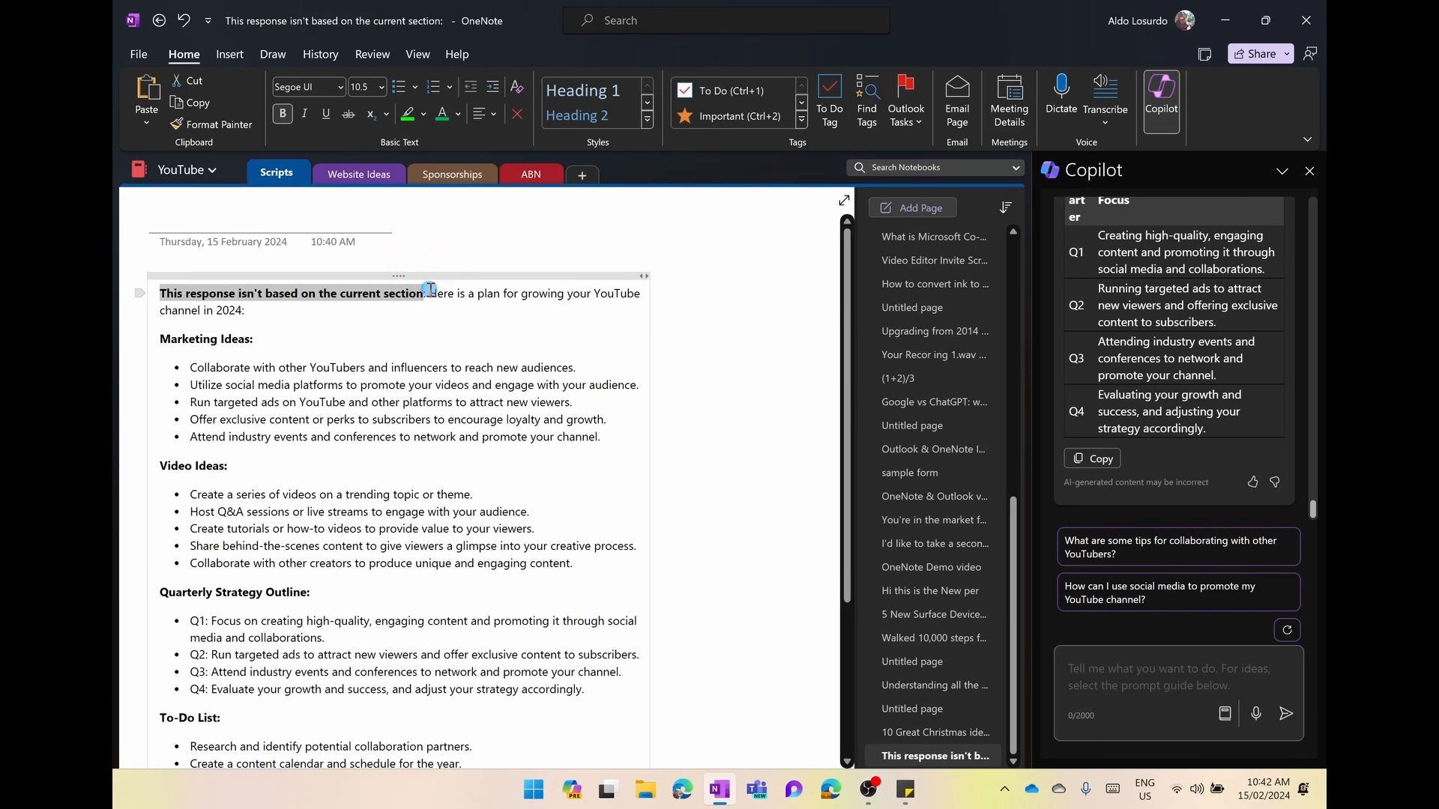
# Review the pasted growth plan from its introduction through the marketing, video, quarterly strategy and to-do sections to the quarter table
pyautogui.moveTo(430, 289); pyautogui.dragTo(524, 311)
pyautogui.click(422, 330)
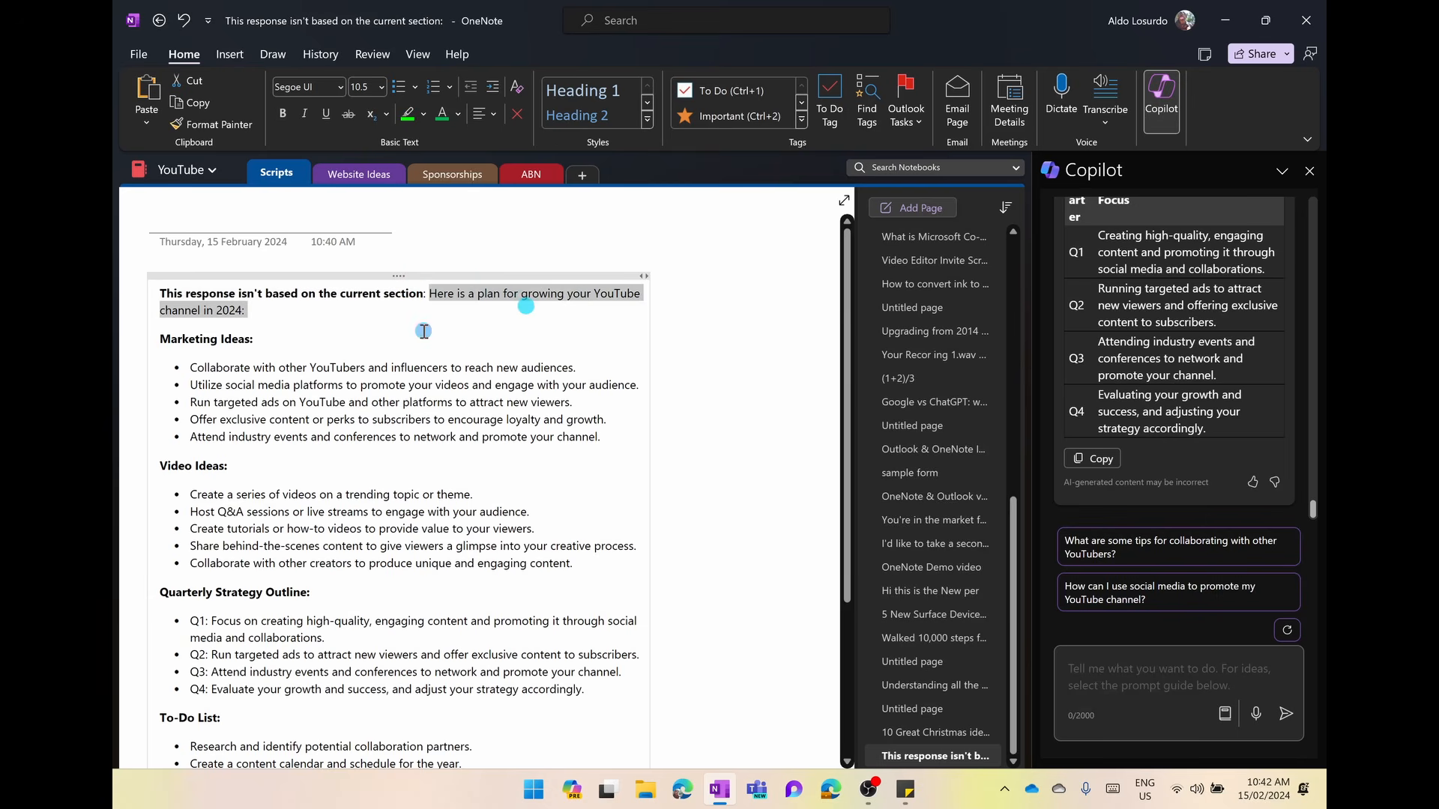
pyautogui.moveTo(183, 338); pyautogui.dragTo(238, 339)
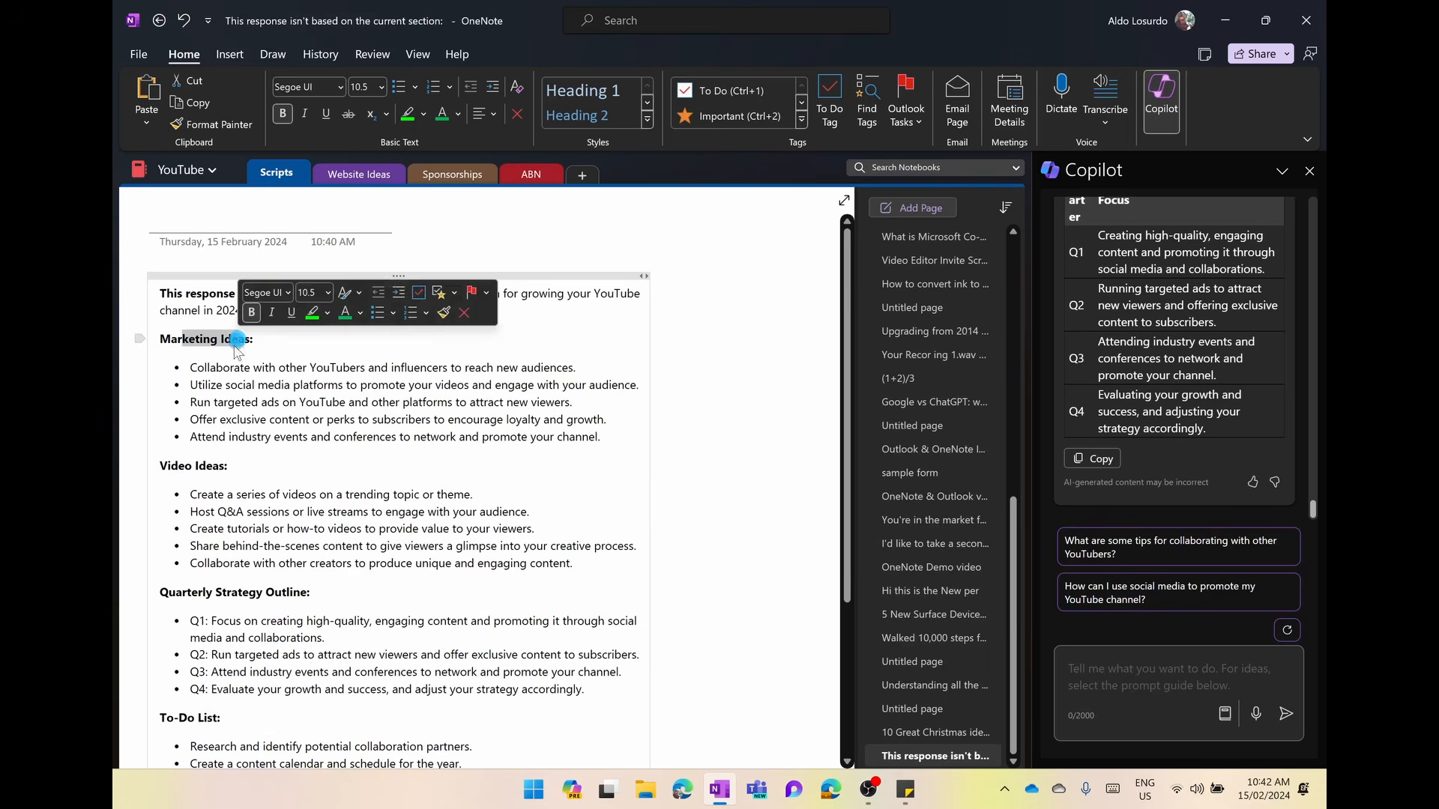
pyautogui.scroll(-3, 248, 459)
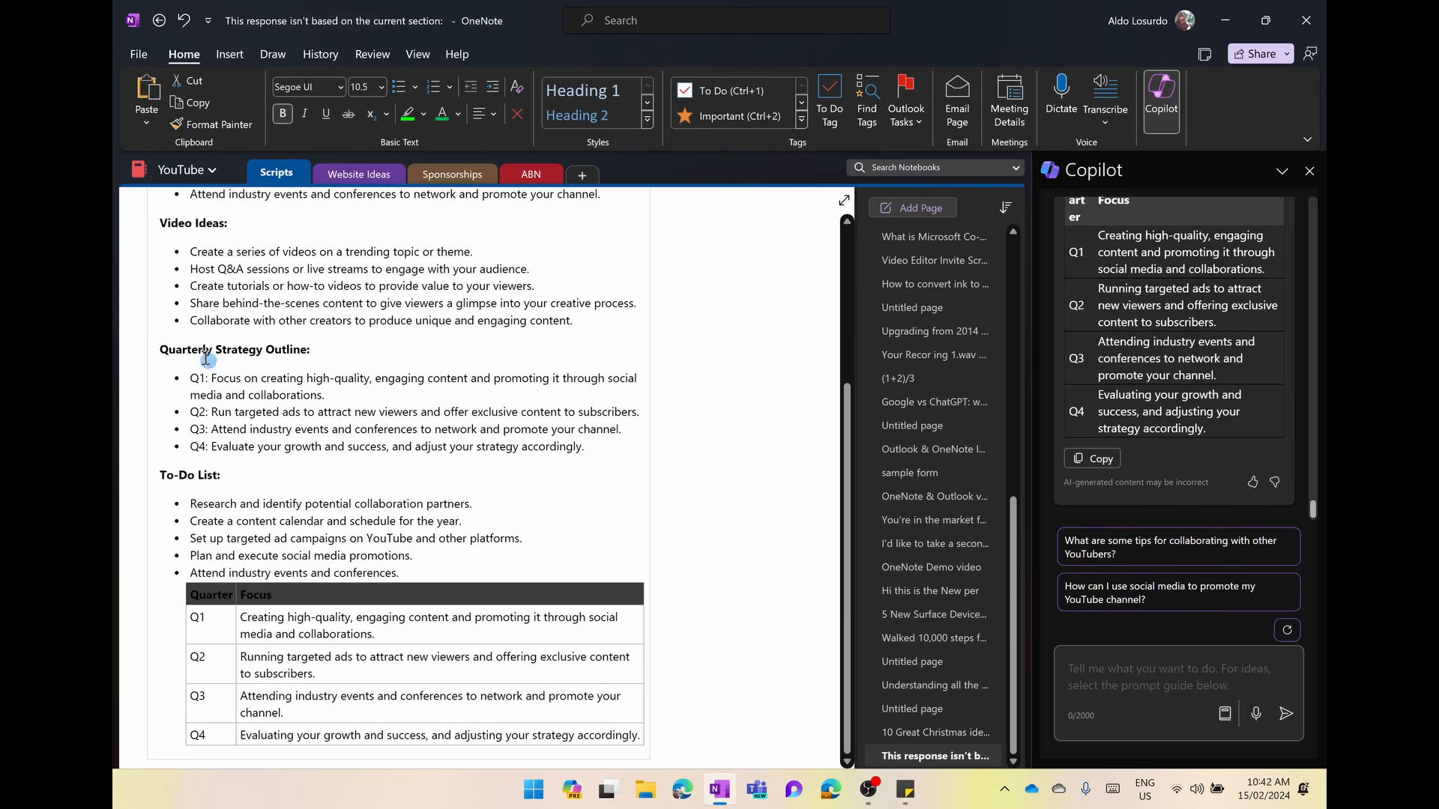
pyautogui.moveTo(247, 355); pyautogui.dragTo(301, 352)
pyautogui.click(278, 447)
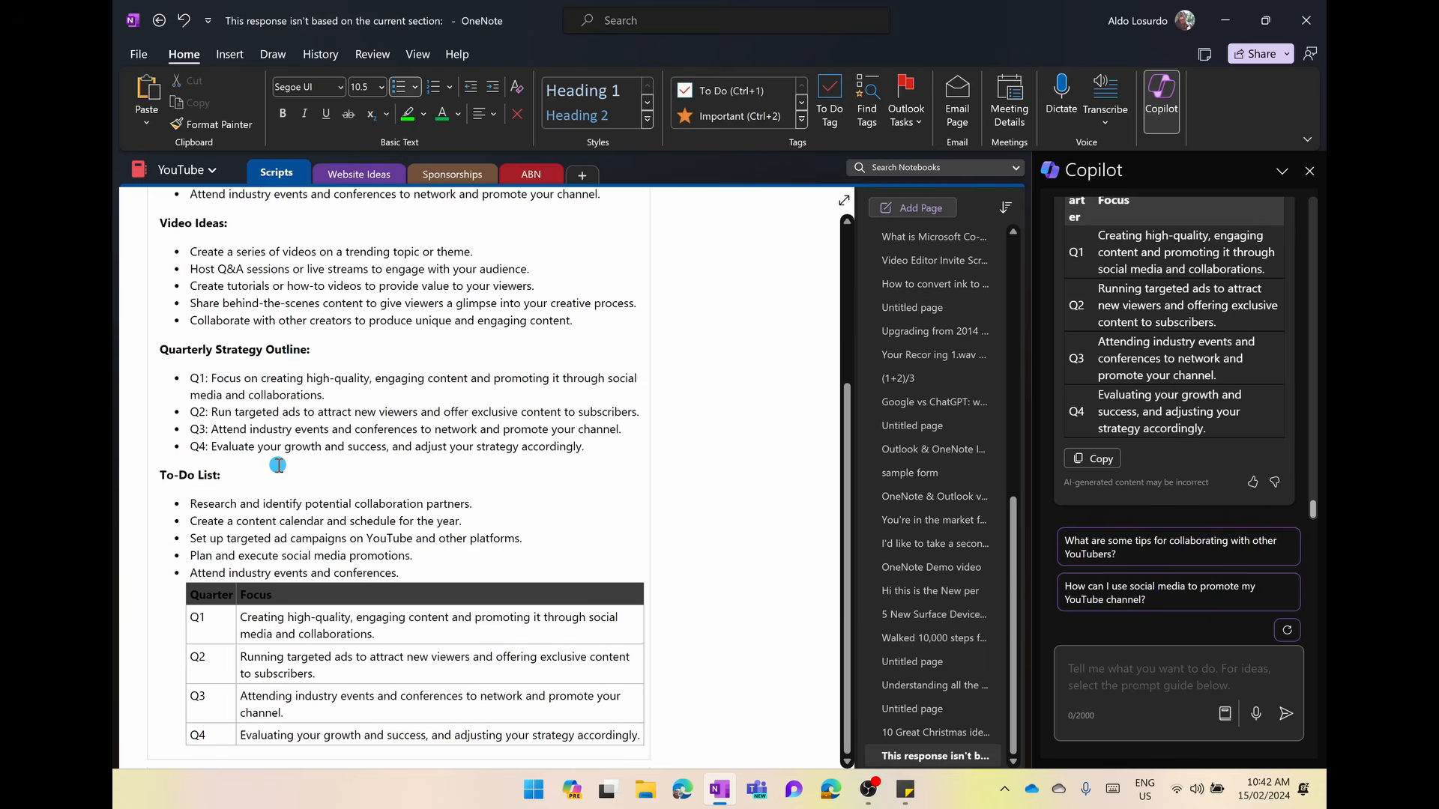
pyautogui.scroll(-2, 224, 419)
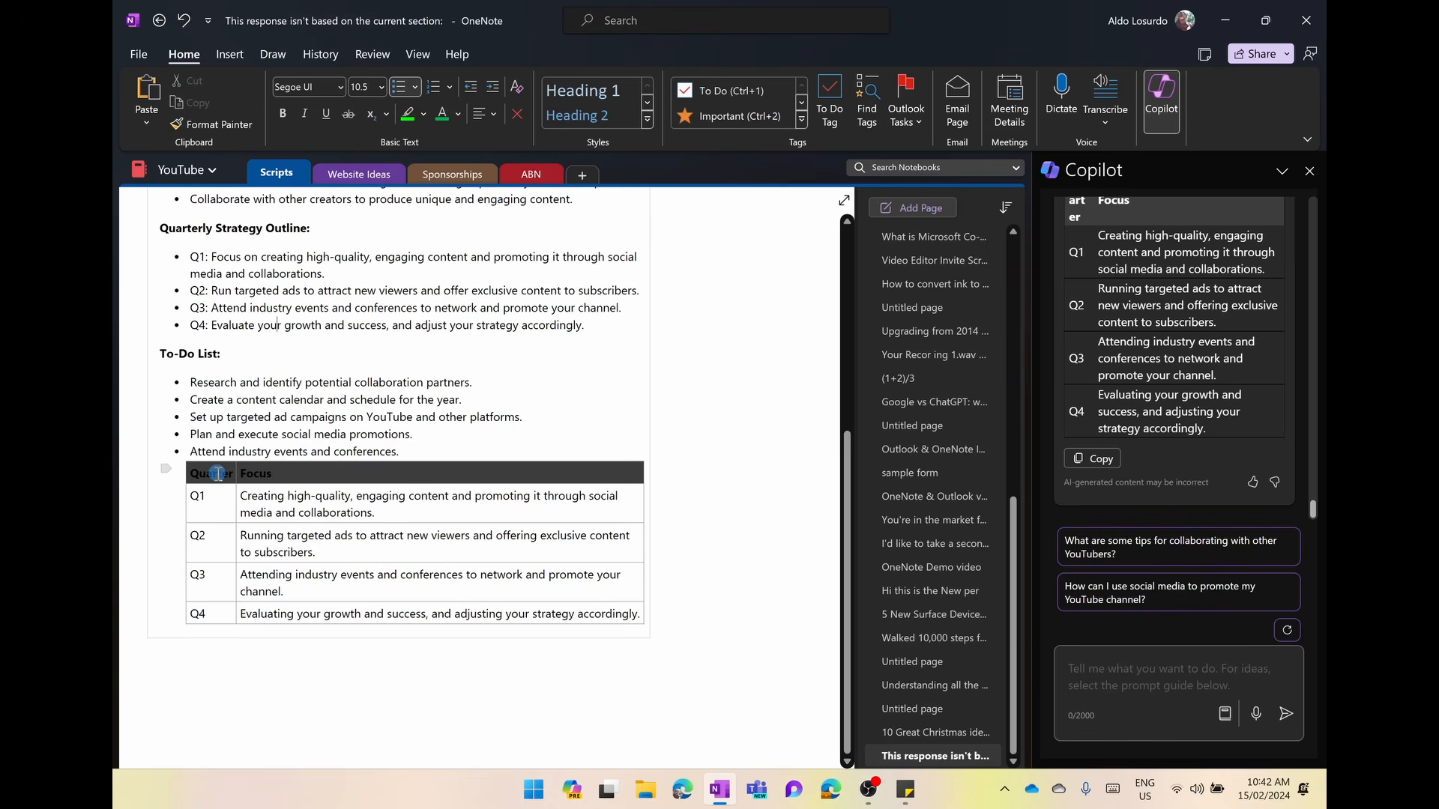
pyautogui.moveTo(218, 473); pyautogui.dragTo(484, 609)
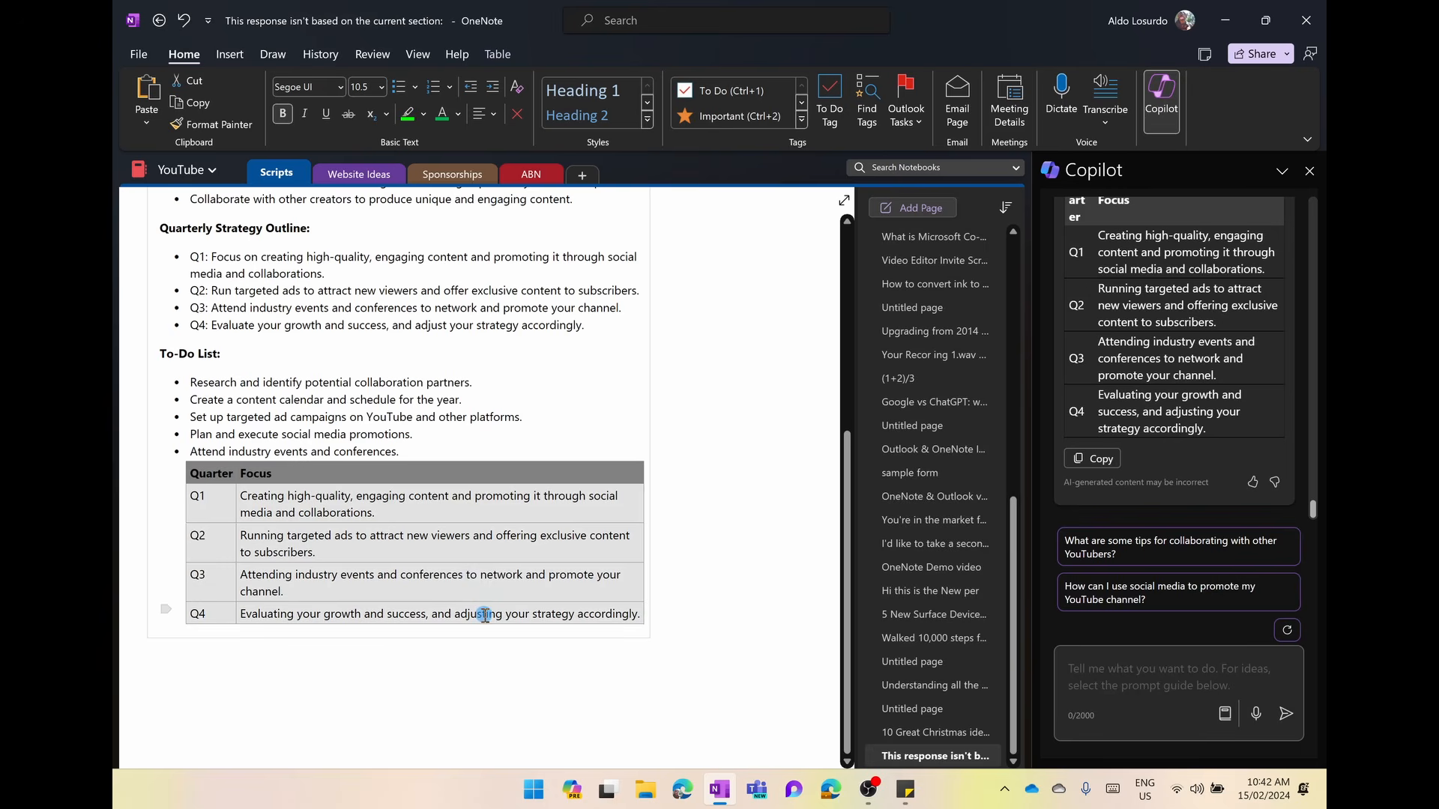
pyautogui.click(484, 615)
pyautogui.scroll(3, 485, 614)
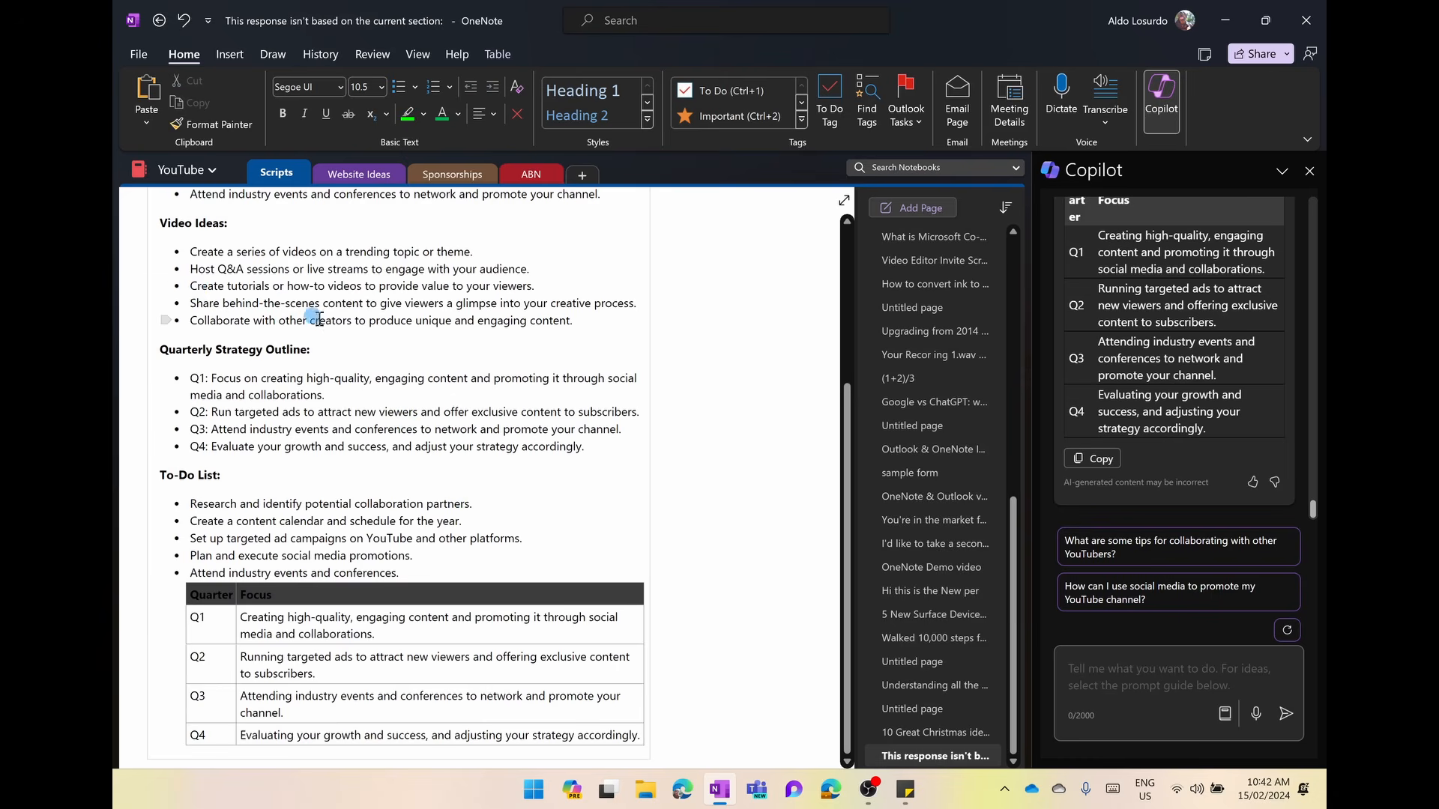
pyautogui.scroll(5, 384, 382)
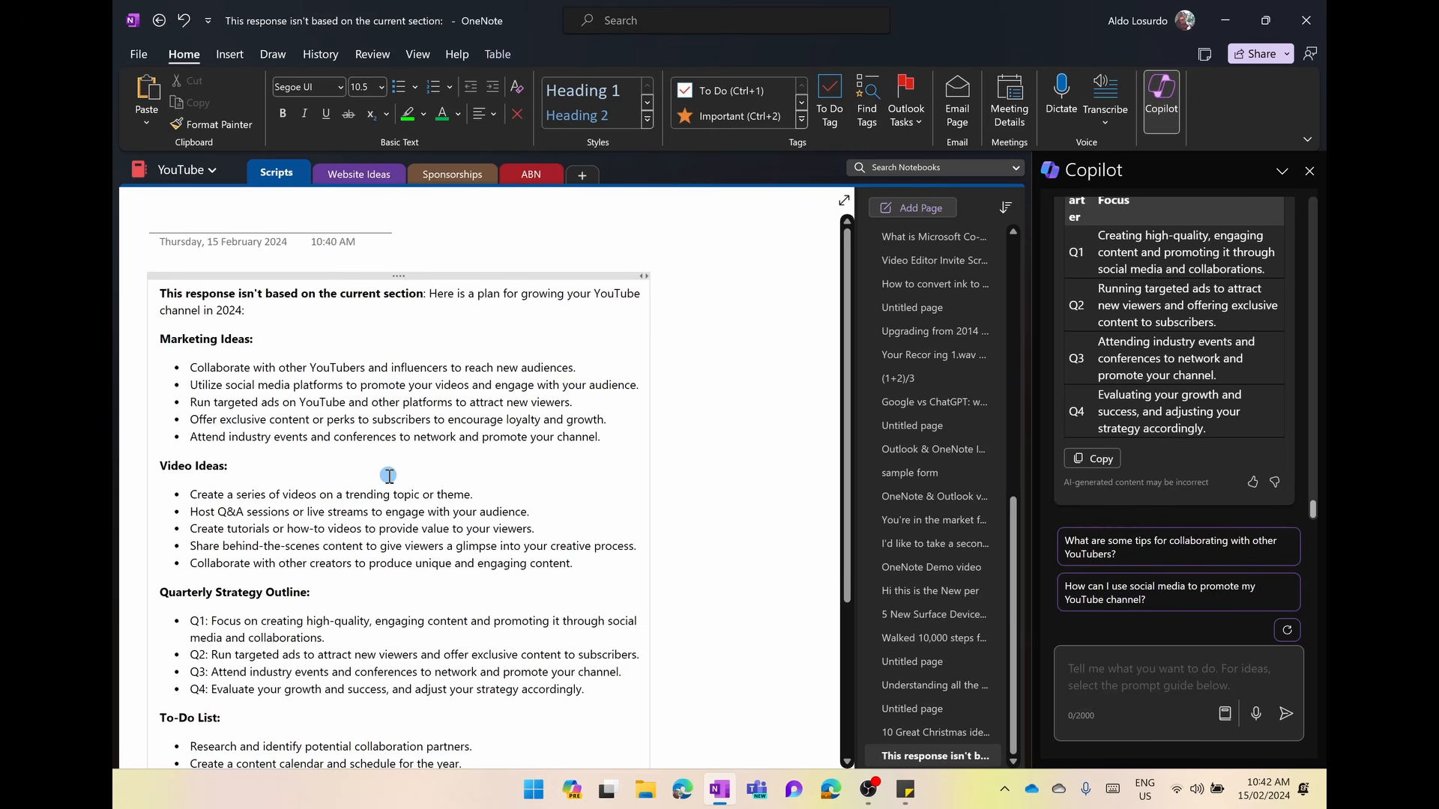
pyautogui.scroll(-5, 419, 517)
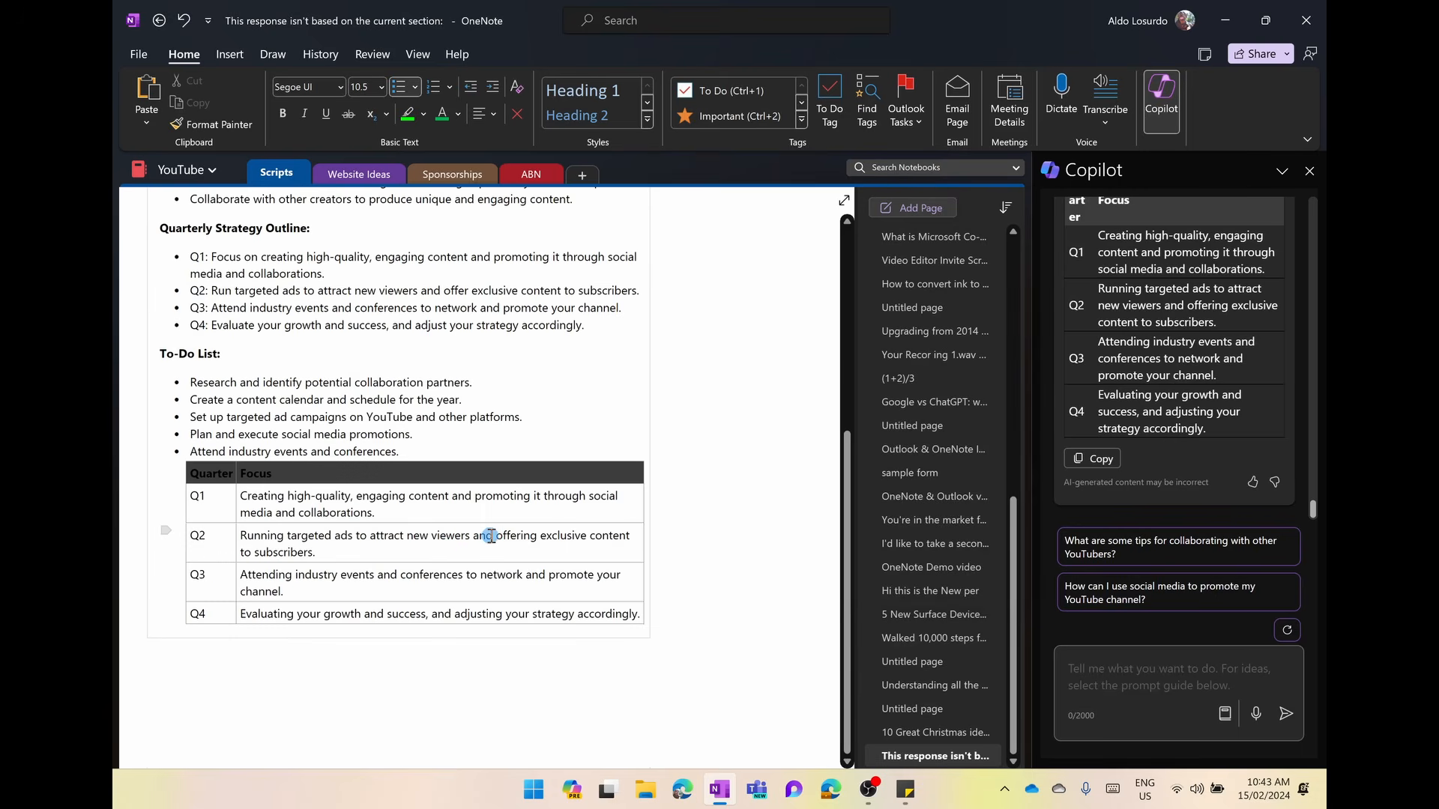
# Ask Copilot "What are the key takeaways for this page?" and read through its answer
pyautogui.click(1094, 678)
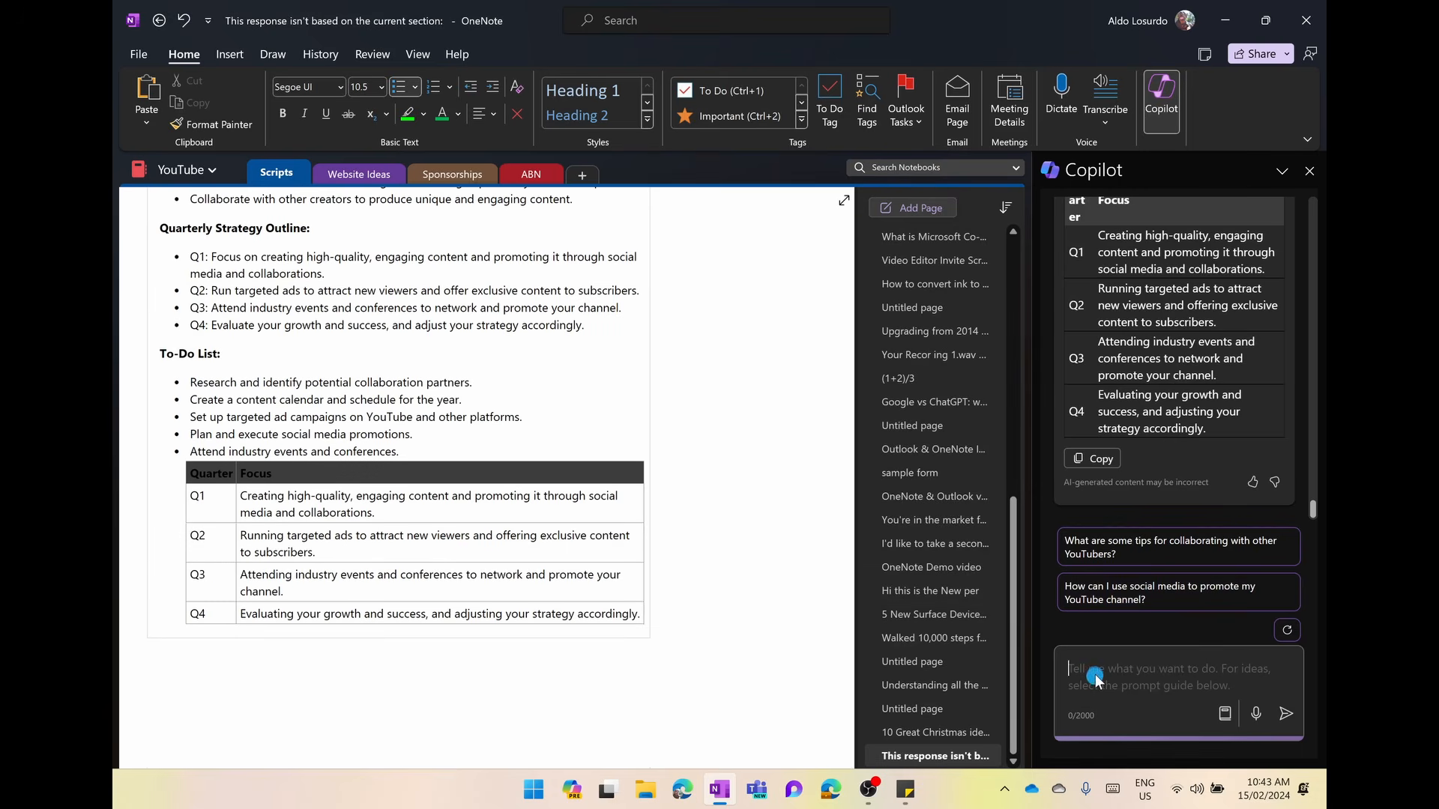
pyautogui.hotkey('ctrl', 'v')
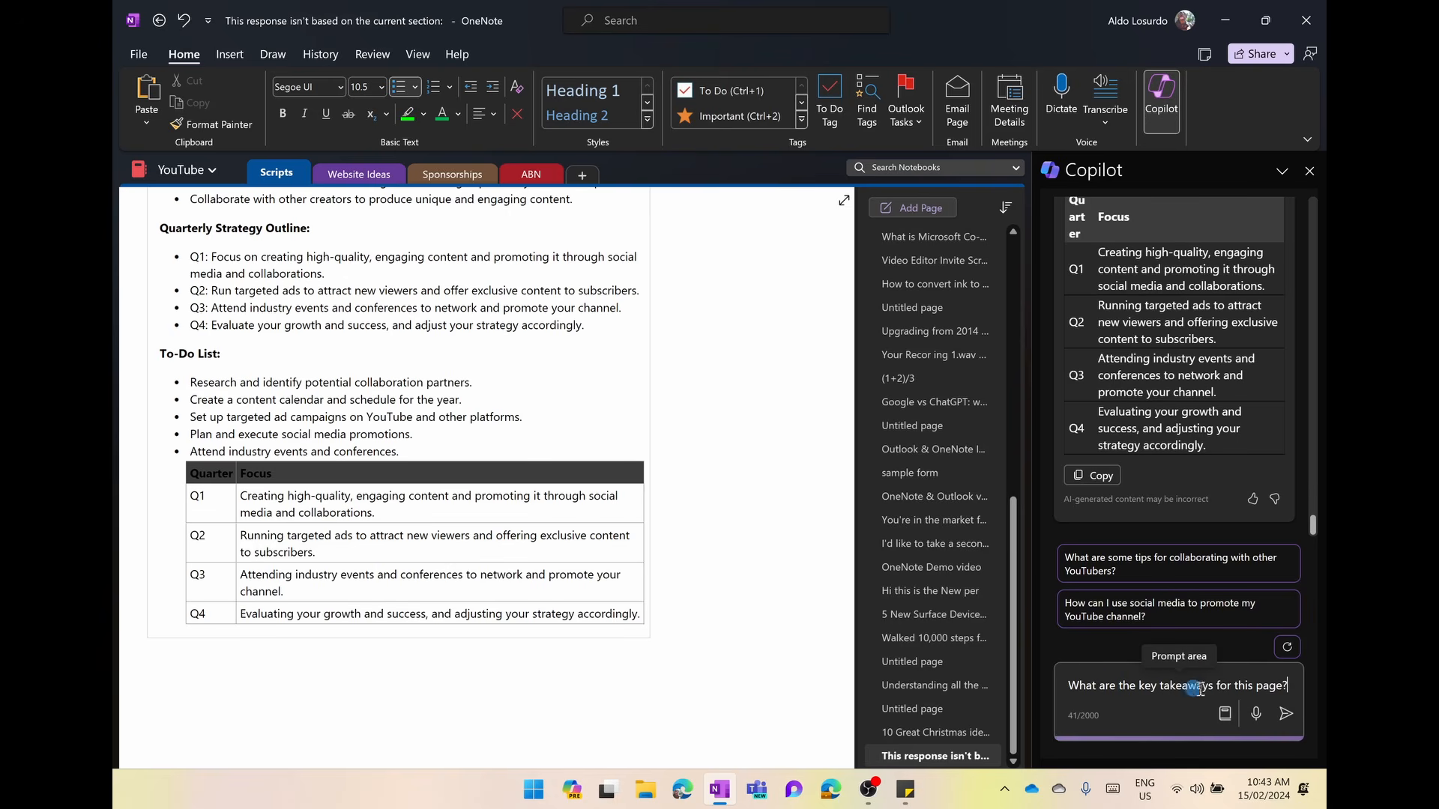
pyautogui.click(1286, 714)
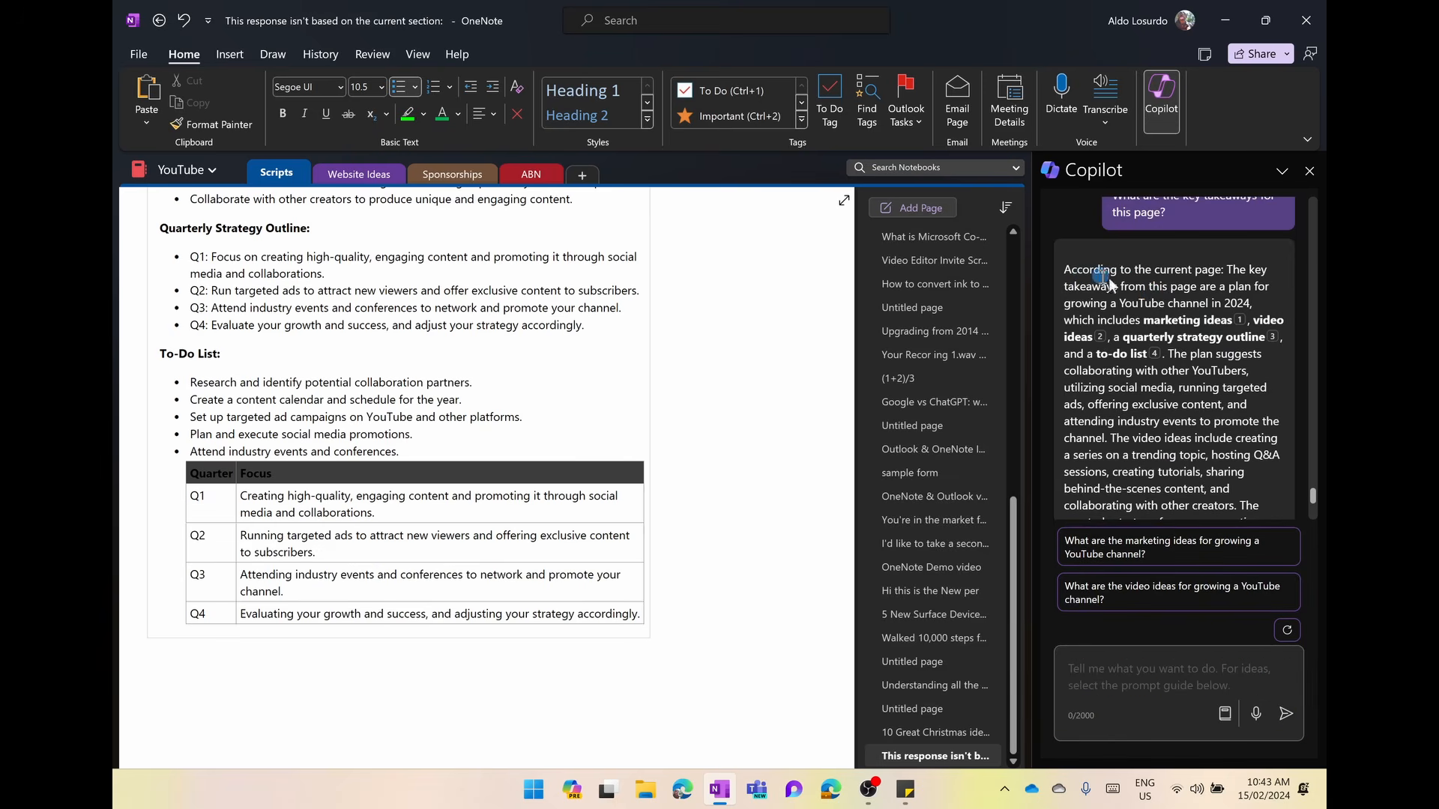
pyautogui.moveTo(1243, 320)
pyautogui.scroll(-2, 1109, 491)
pyautogui.scroll(-1, 1106, 497)
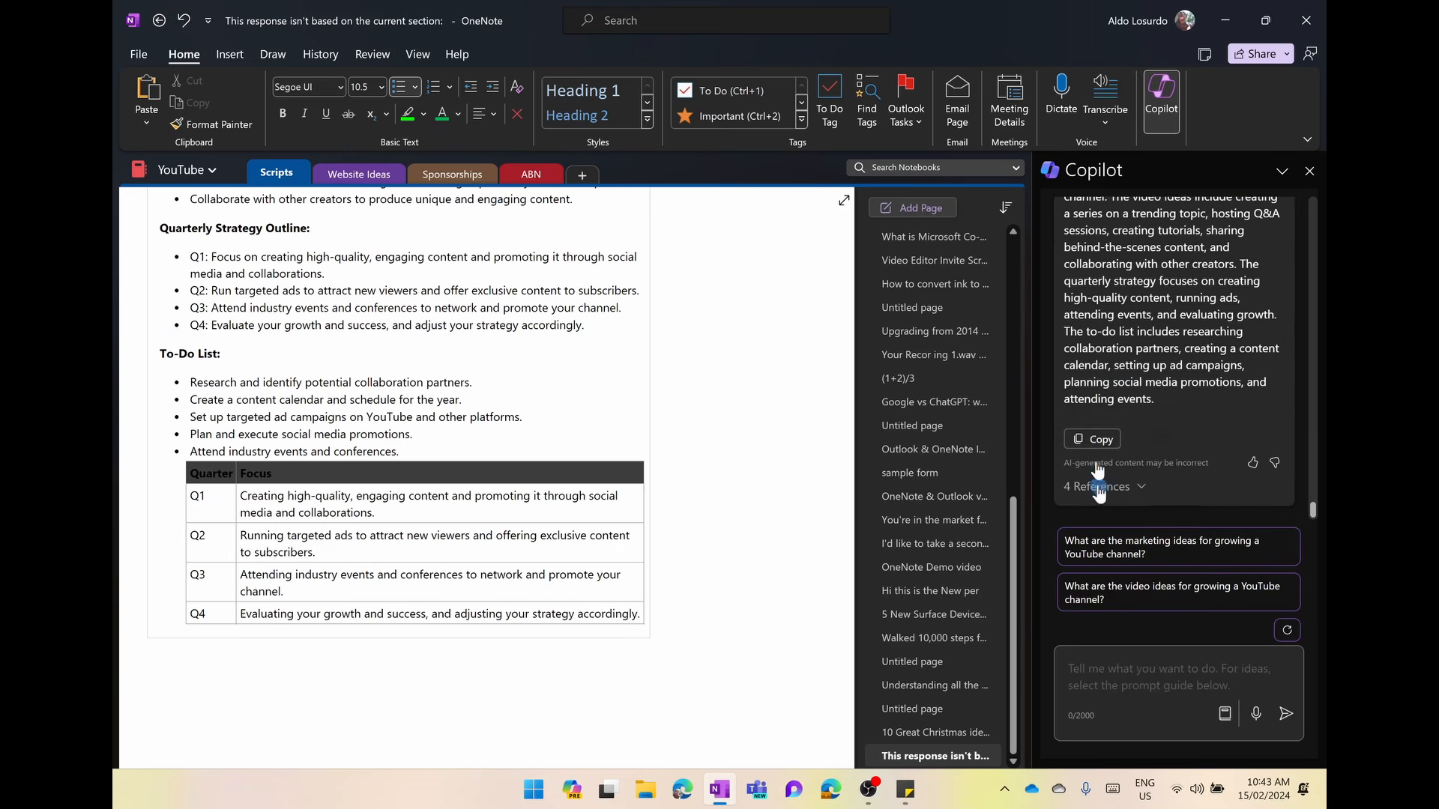
# Copy Copilot's key takeaways answer, paste it below the quarter table at the end of the page and check its opening lines
pyautogui.click(1093, 439)
pyautogui.click(484, 654)
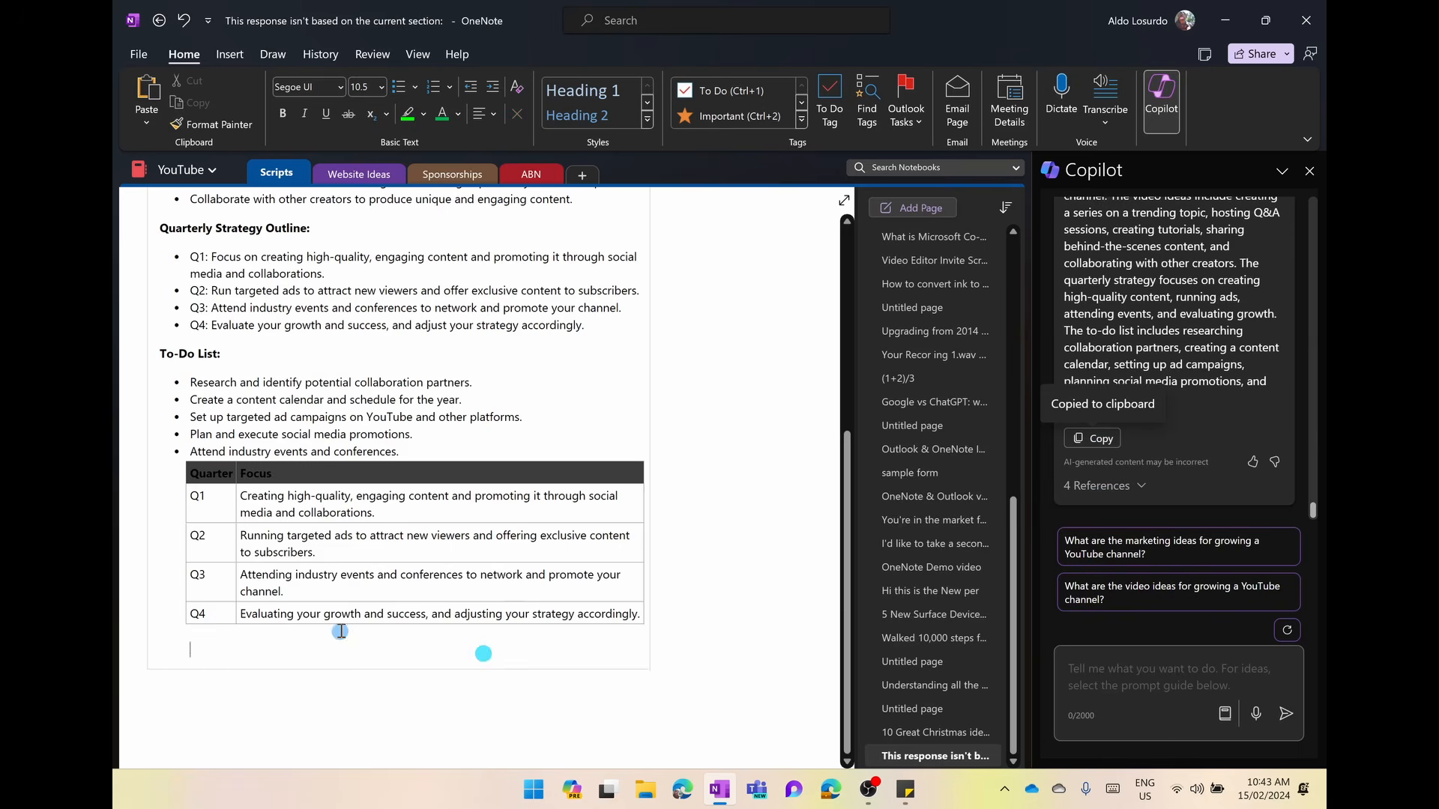
pyautogui.hotkey('ctrl', 'v')
pyautogui.scroll(-2, 314, 648)
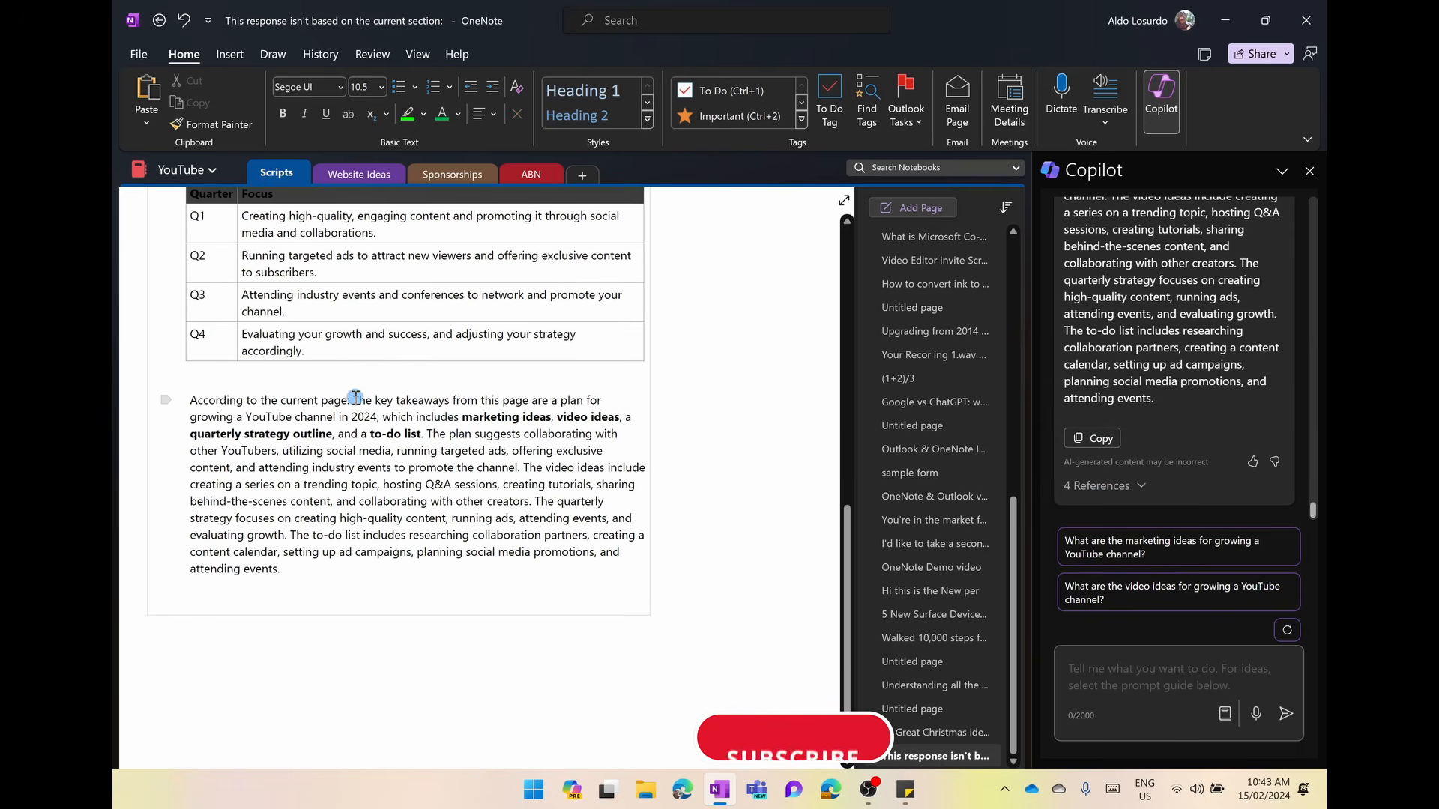
pyautogui.moveTo(353, 403); pyautogui.dragTo(184, 404)
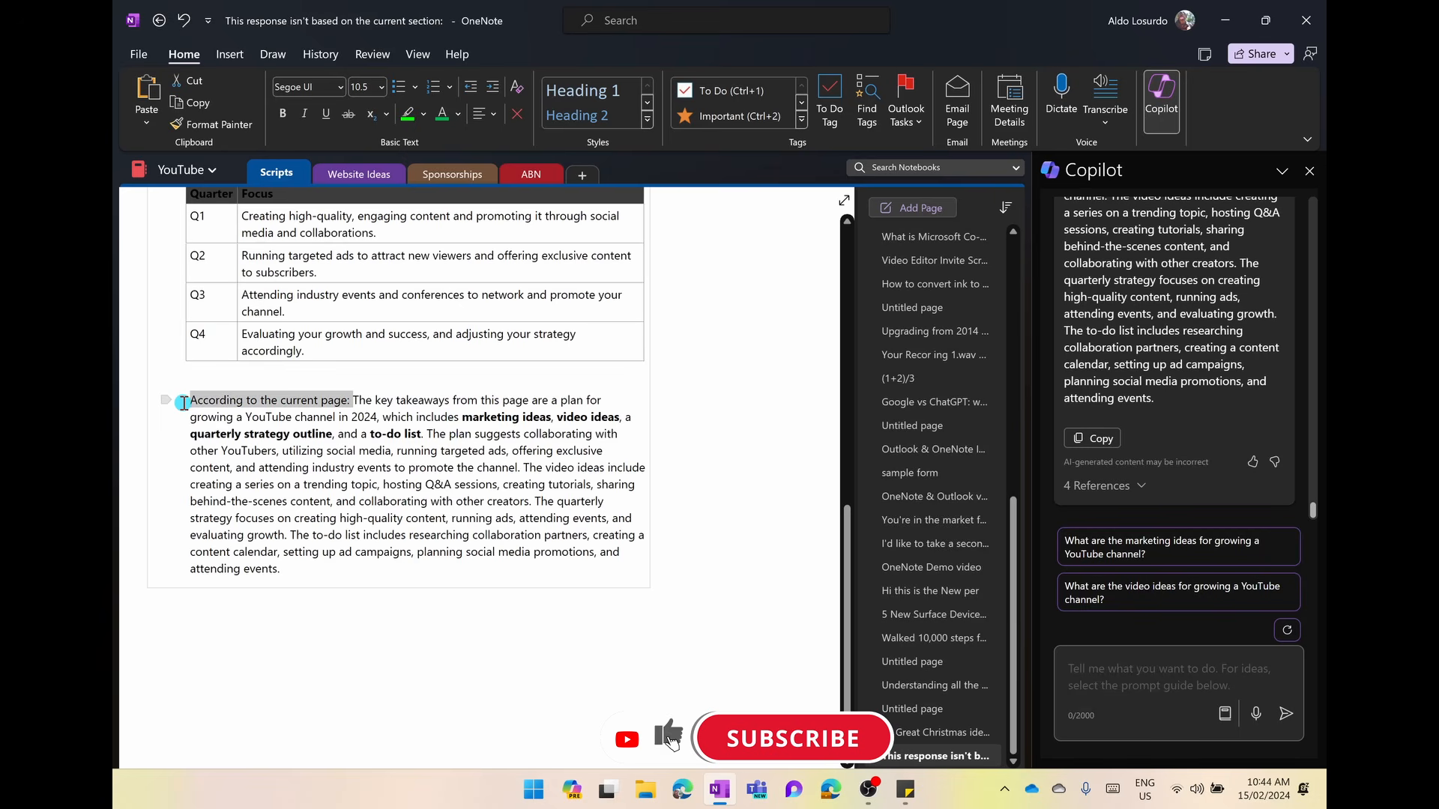
pyautogui.click(490, 422)
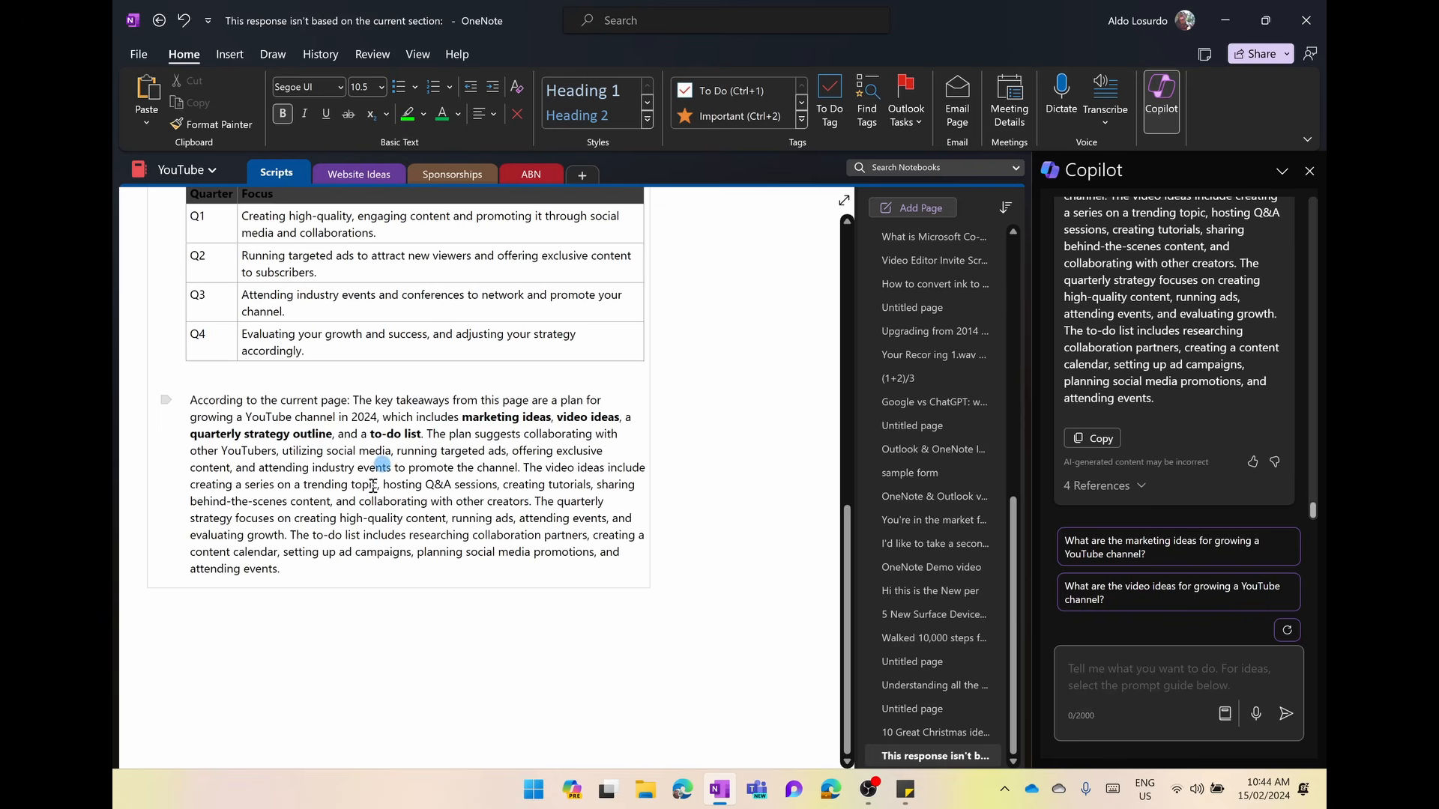
# Try to summarize the entire pasted key takeaways paragraph below the quarter table with Copilot
pyautogui.moveTo(301, 576)
pyautogui.mouseDown()
pyautogui.moveTo(174, 419)
pyautogui.moveTo(188, 401)
pyautogui.moveTo(257, 485)
pyautogui.moveTo(279, 569)
pyautogui.mouseUp()
pyautogui.click(186, 400)
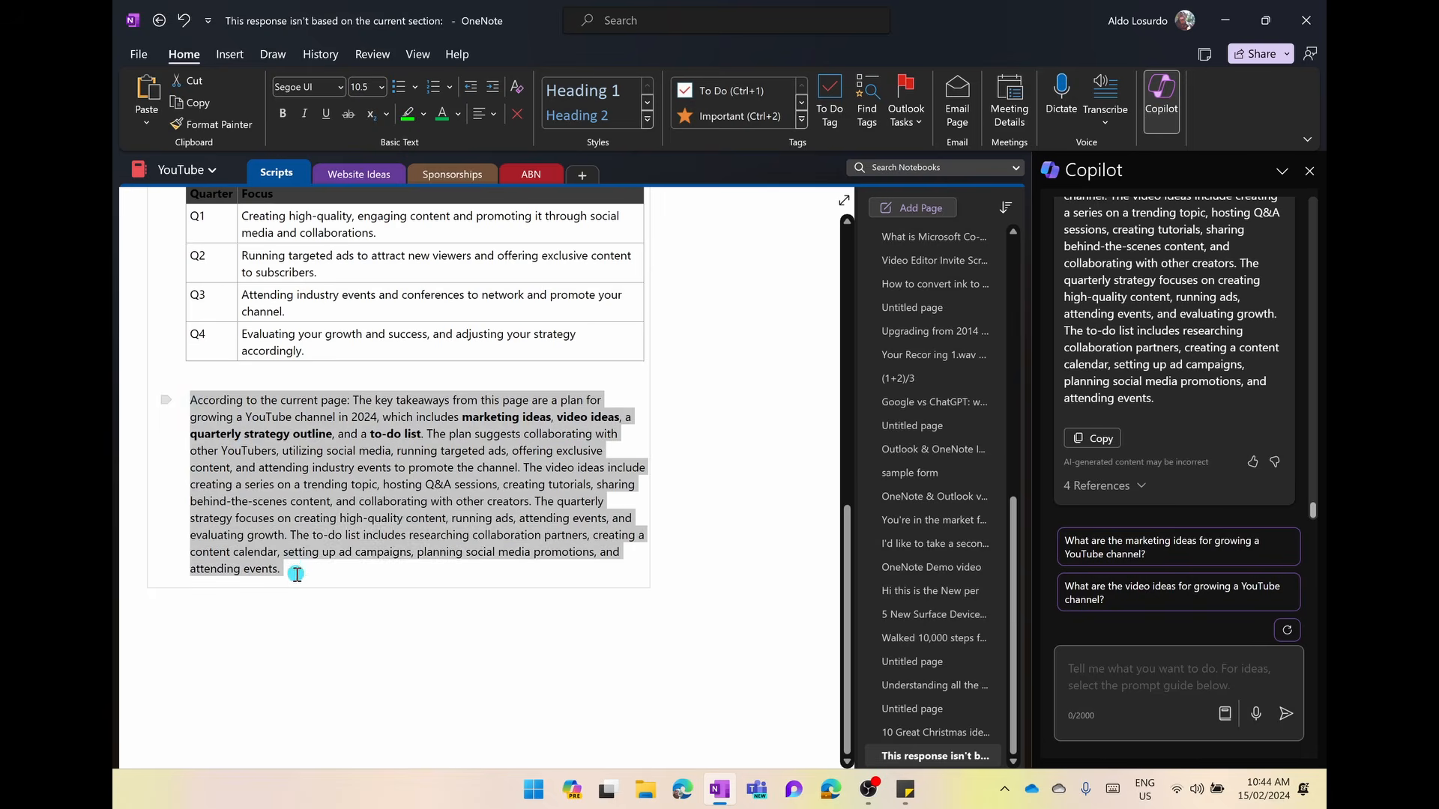
pyautogui.rightClick(280, 526)
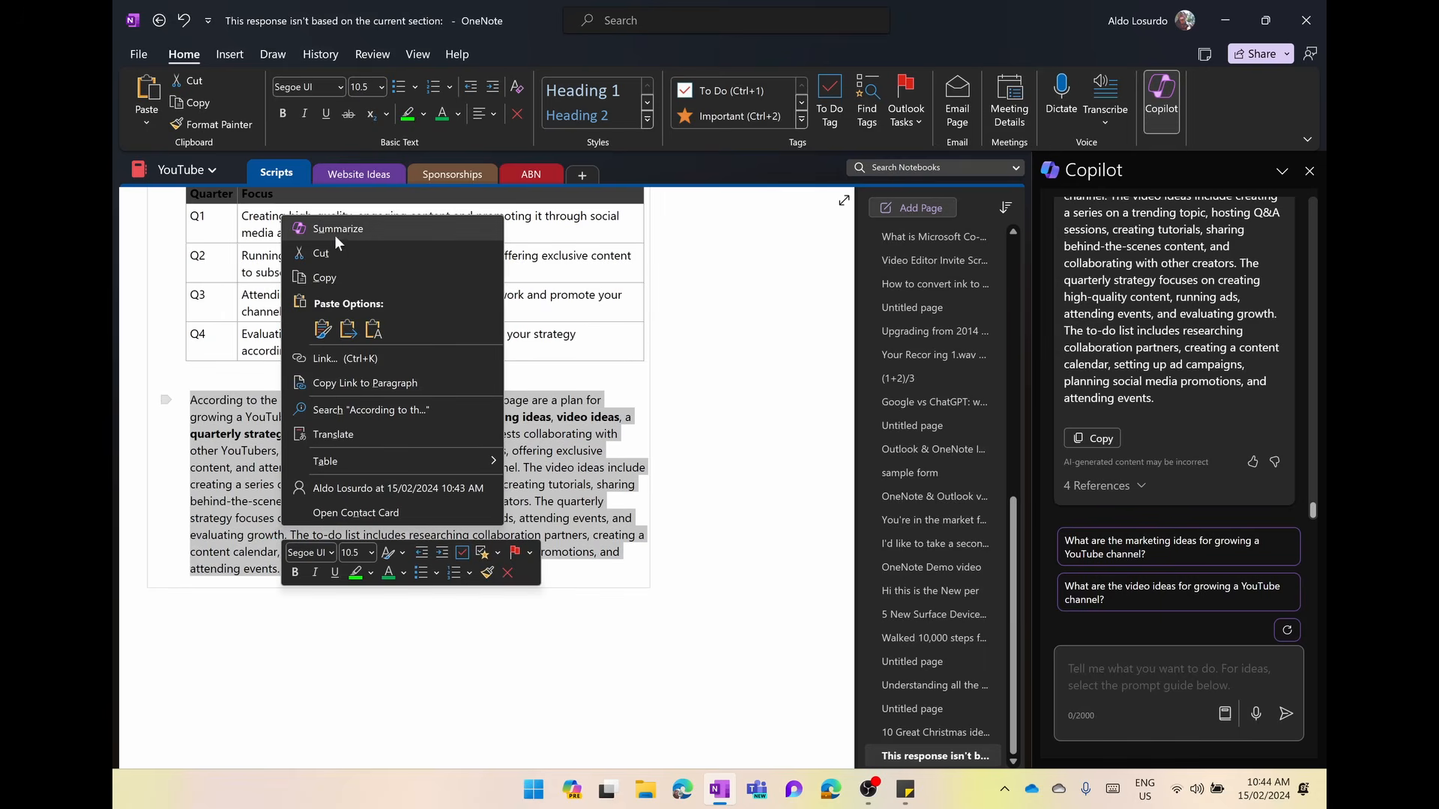
pyautogui.click(339, 228)
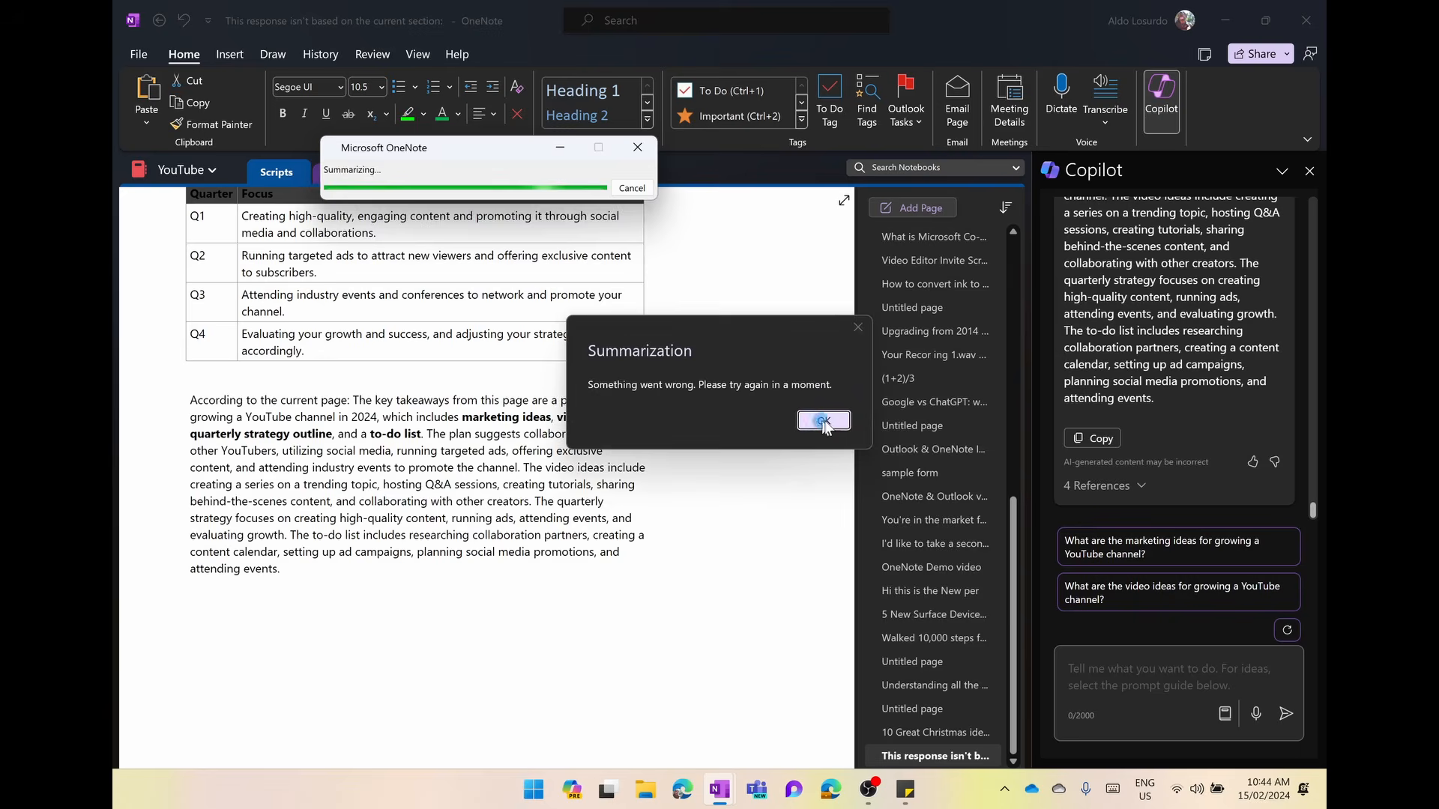
pyautogui.click(824, 421)
pyautogui.click(610, 447)
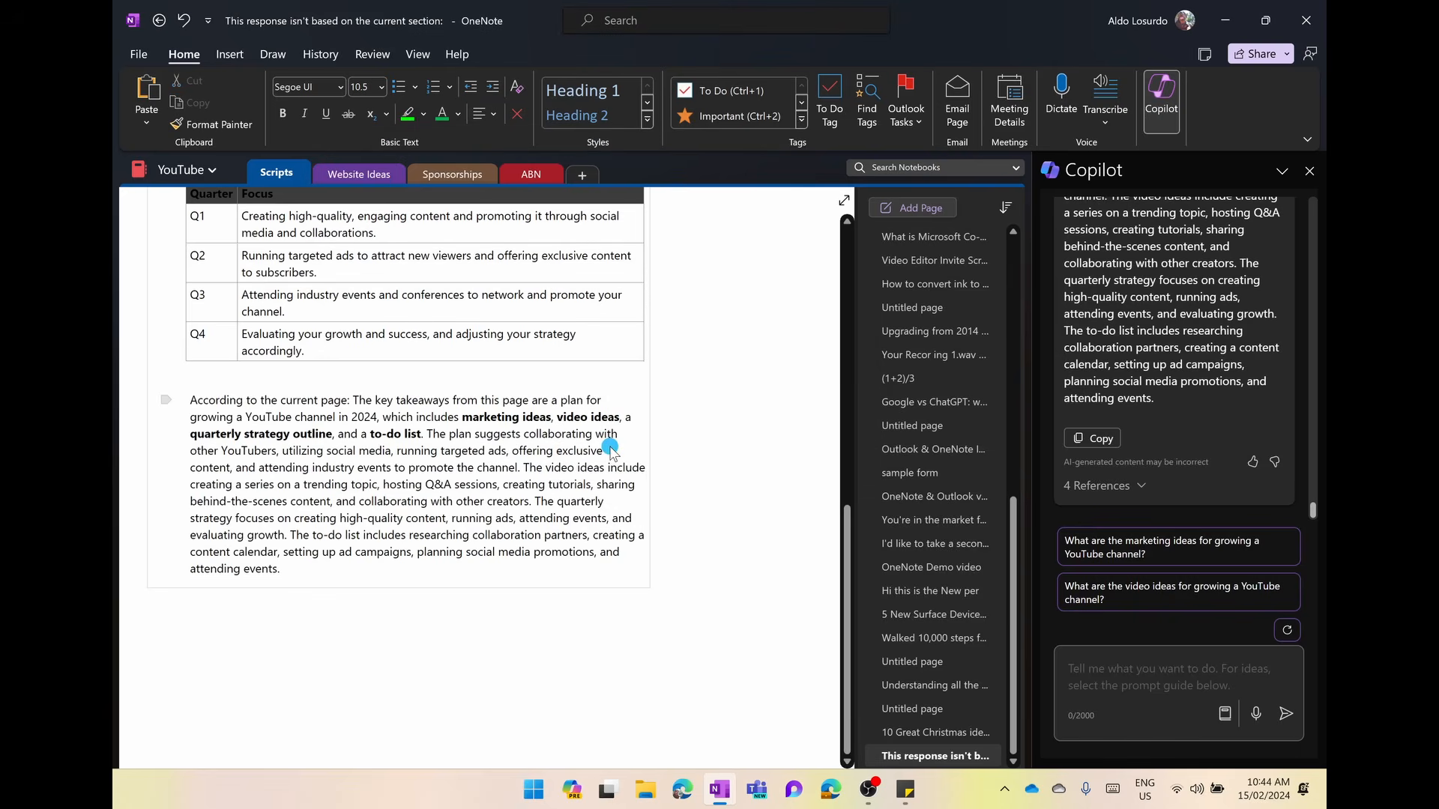
# Generate a Copilot summary of the whole key takeaways paragraph again and view the text inserted beneath it
pyautogui.moveTo(289, 570); pyautogui.dragTo(191, 400)
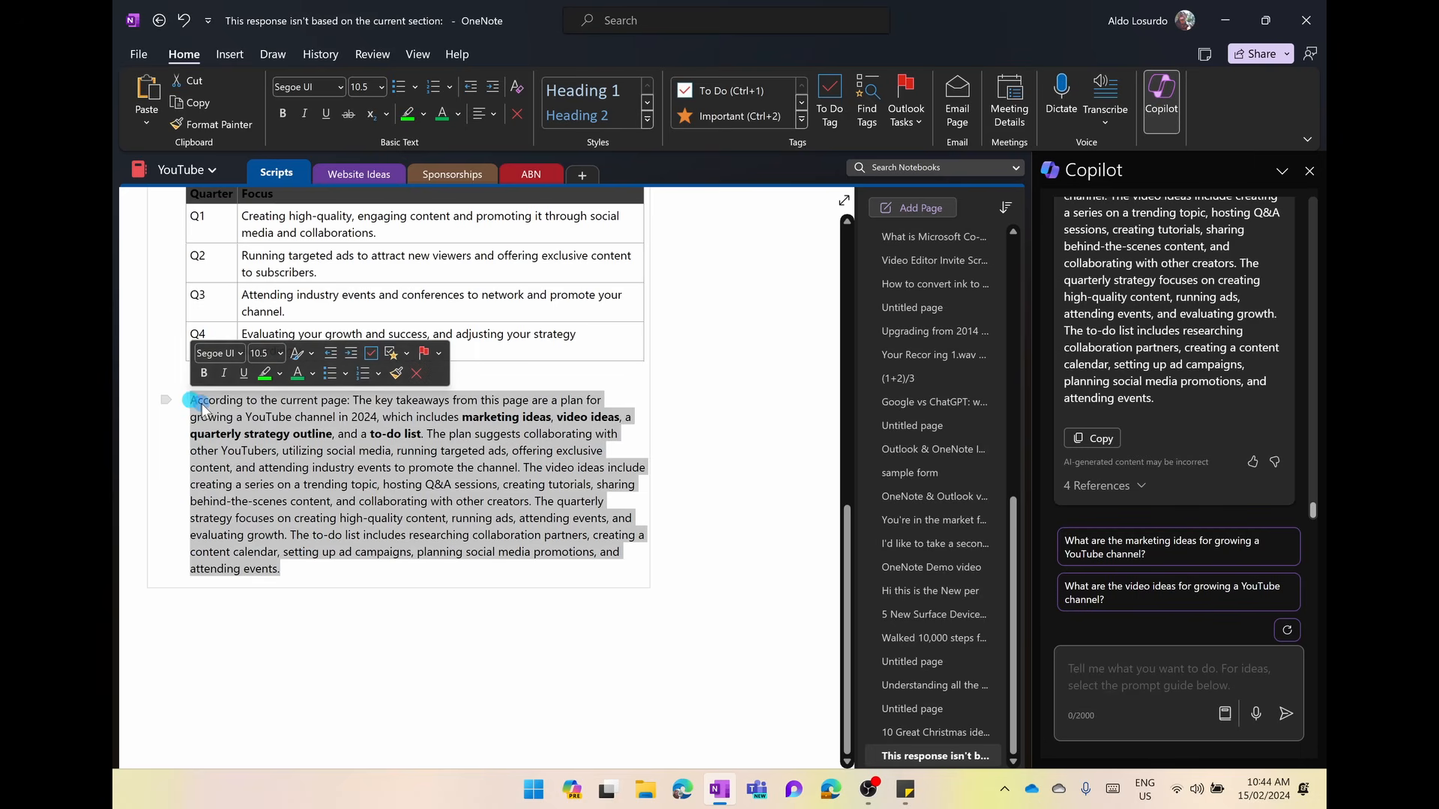
pyautogui.rightClick(213, 405)
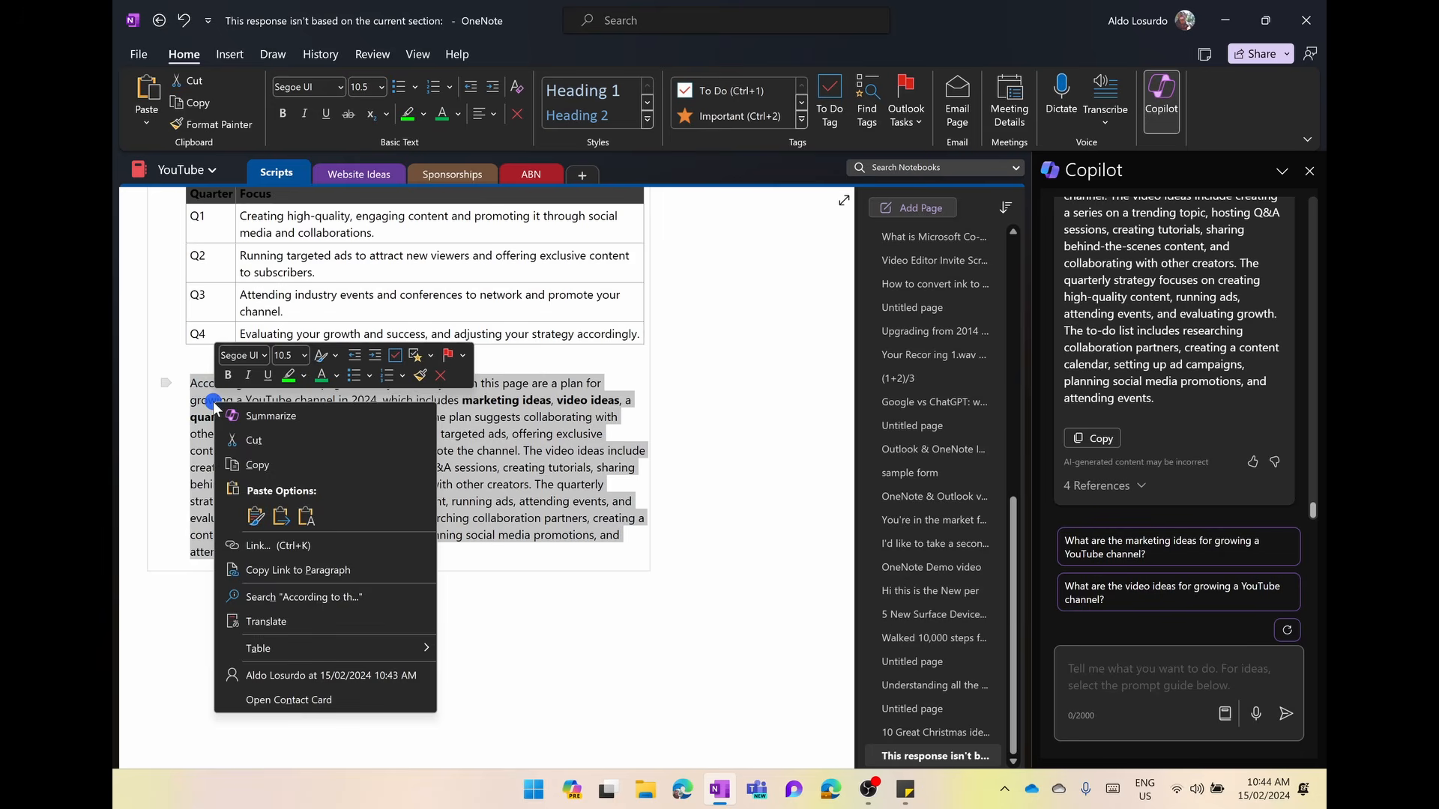
pyautogui.click(238, 415)
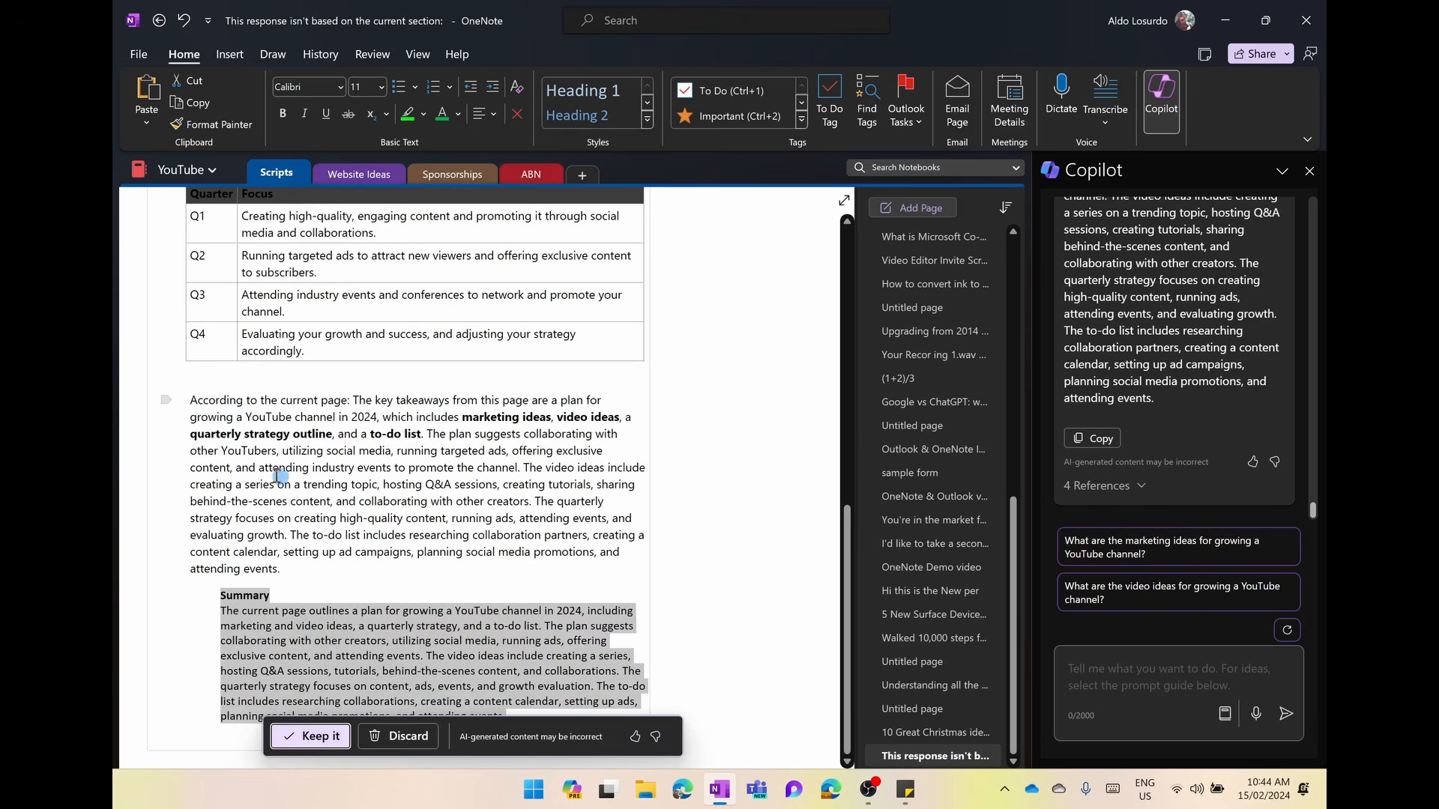
pyautogui.scroll(-3, 282, 518)
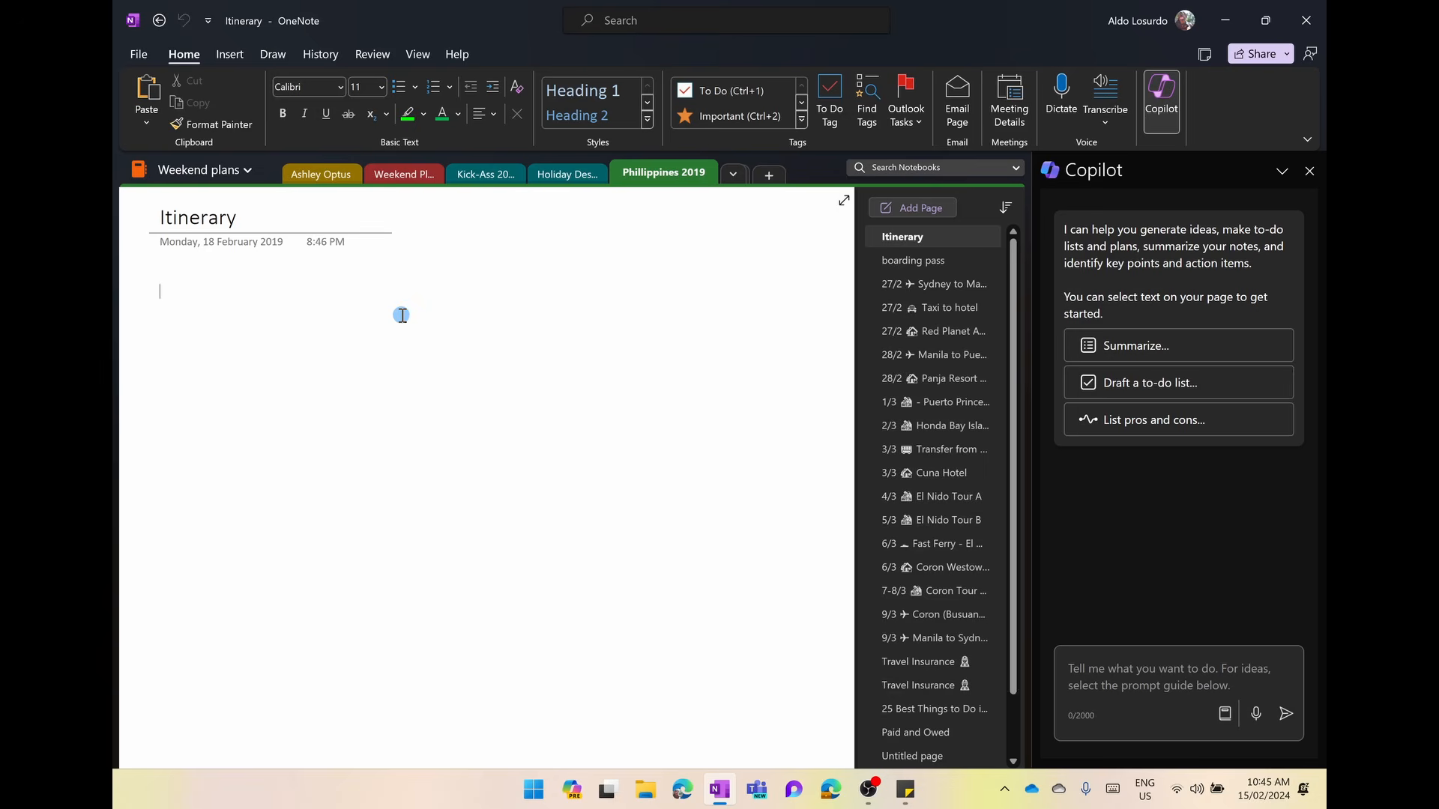
# Look over the page list of the Phillippines 2019 section and ask Copilot "Summarize my itinerary from this tab"
pyautogui.scroll(-1, 926, 520)
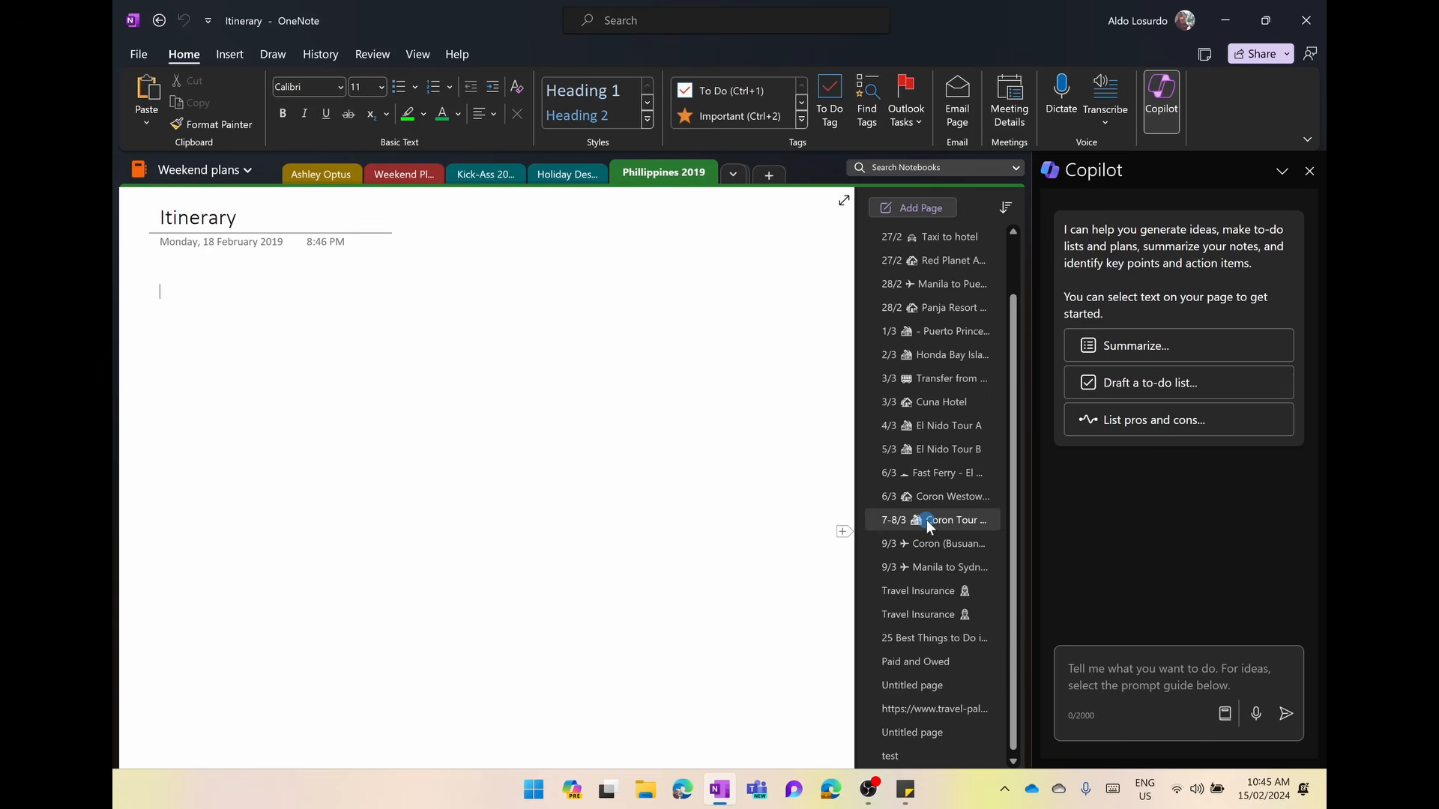
pyautogui.scroll(1, 926, 520)
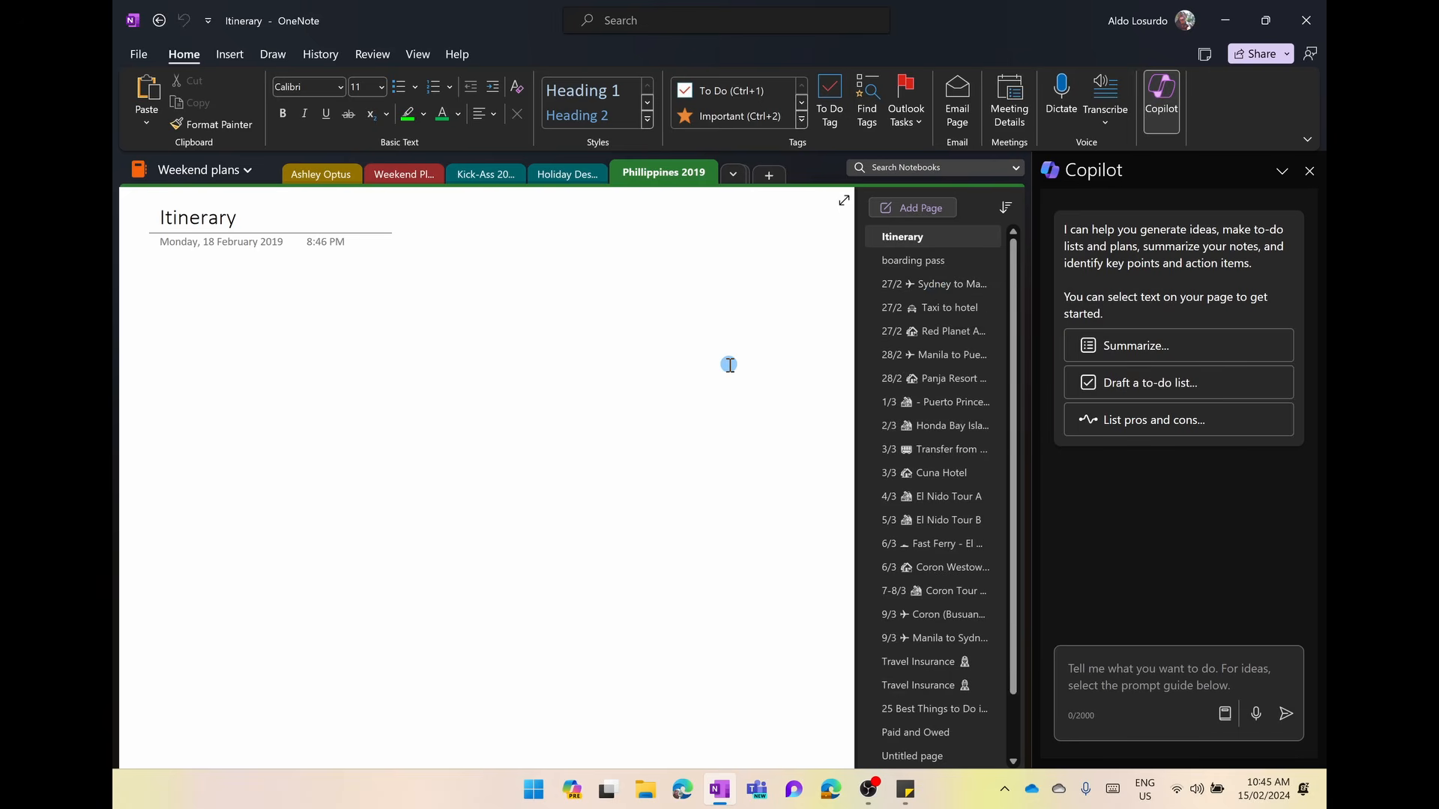
pyautogui.click(1146, 684)
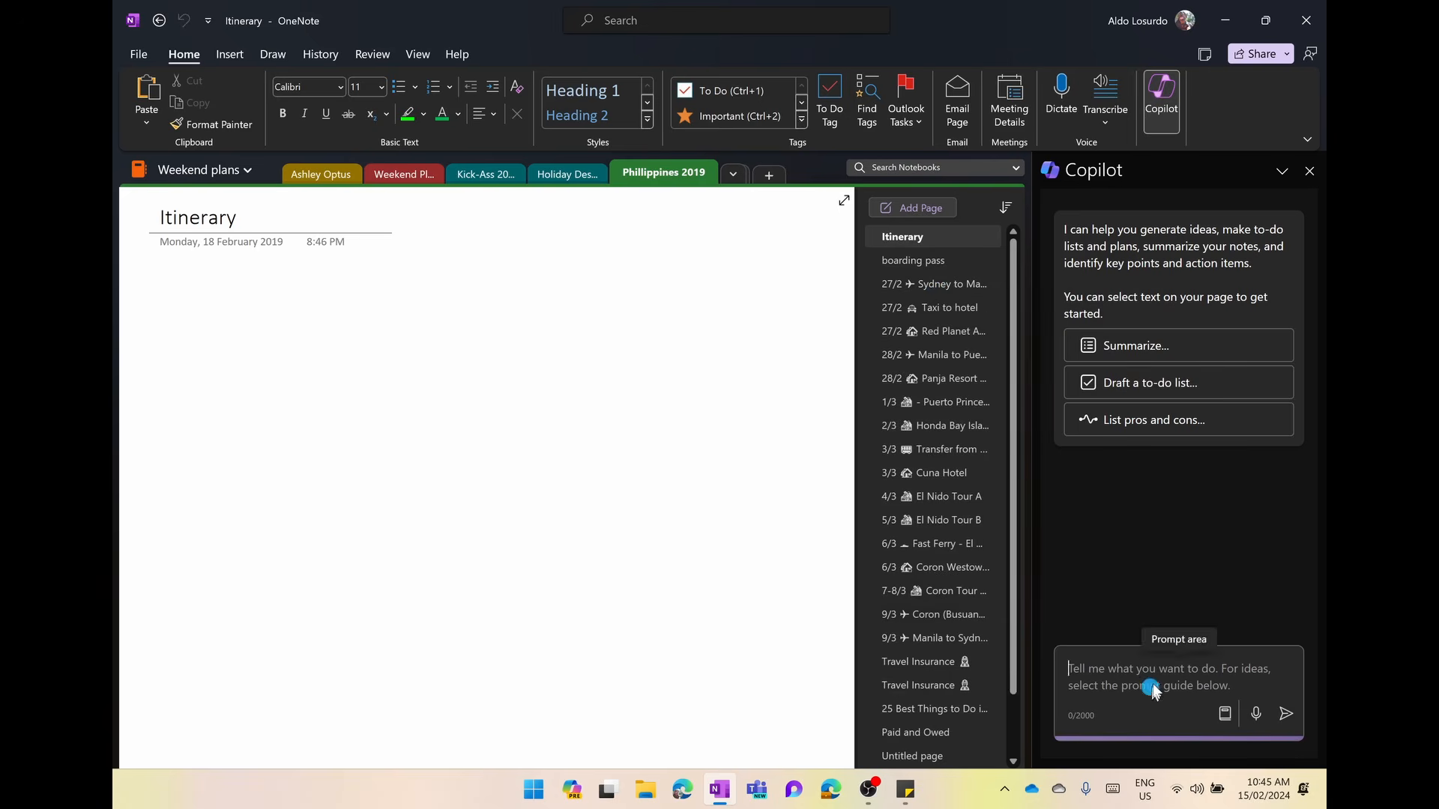
pyautogui.hotkey('ctrl', 'v')
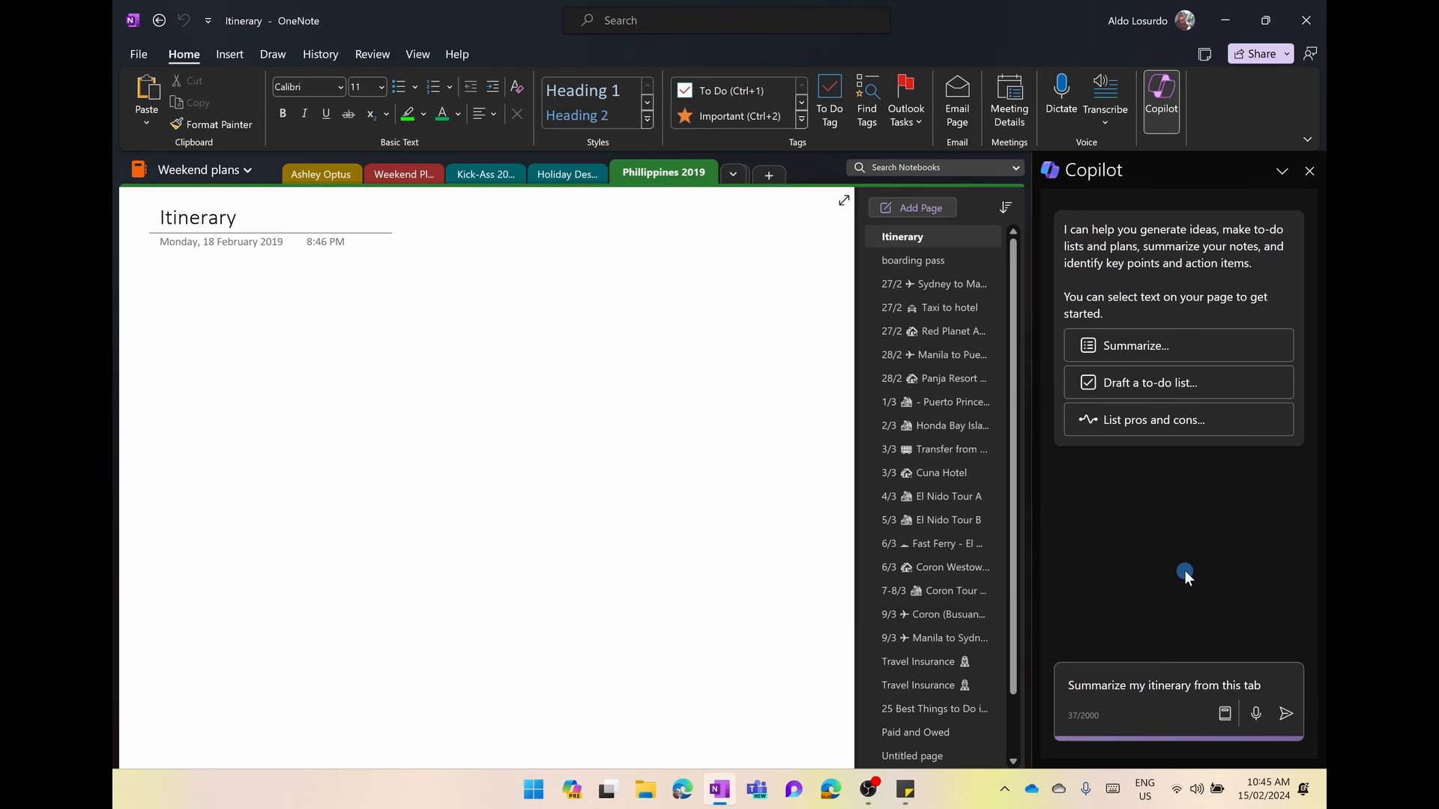
pyautogui.press('Return')
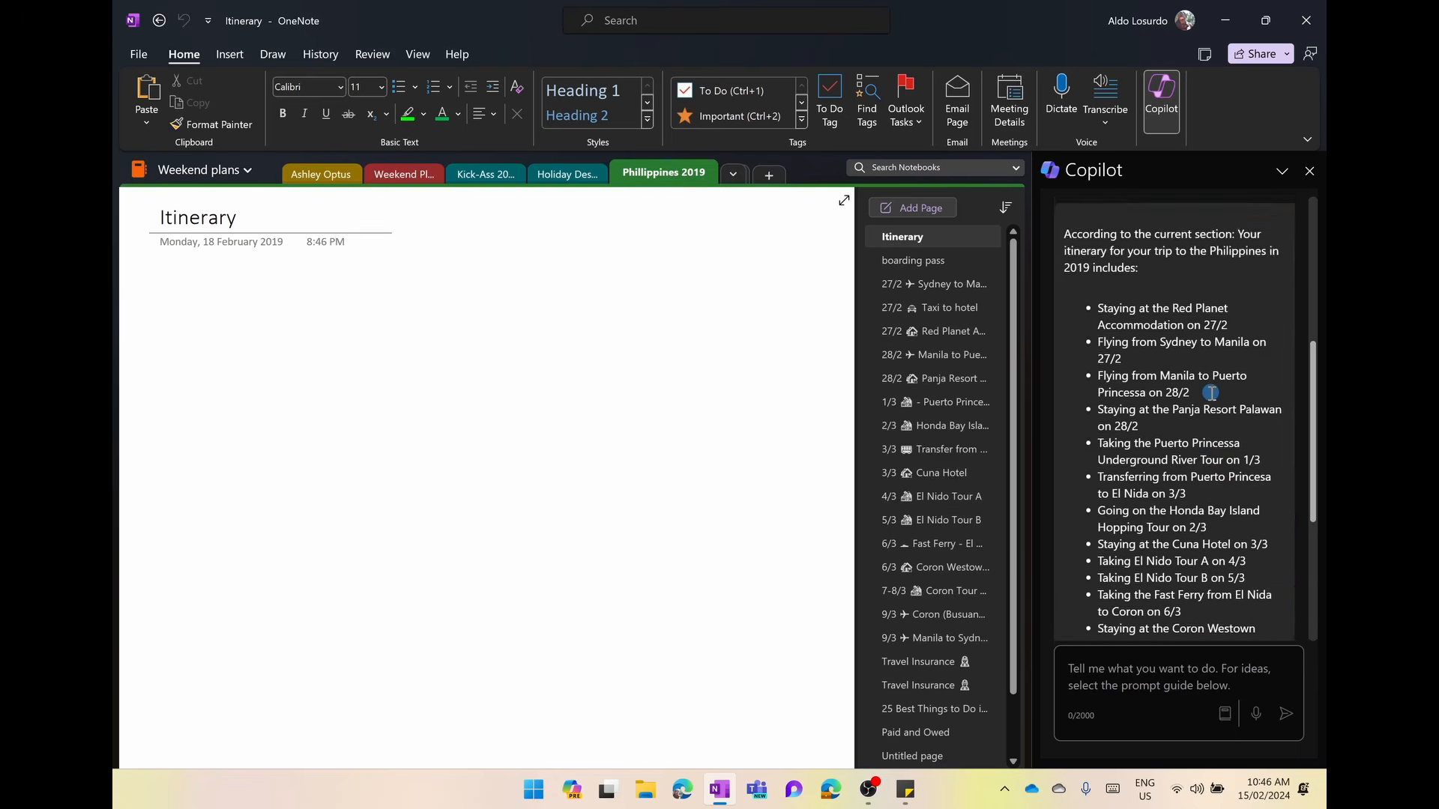
# Copy Copilot's itinerary answer and paste it into the body of the empty Itinerary page
pyautogui.click(1110, 559)
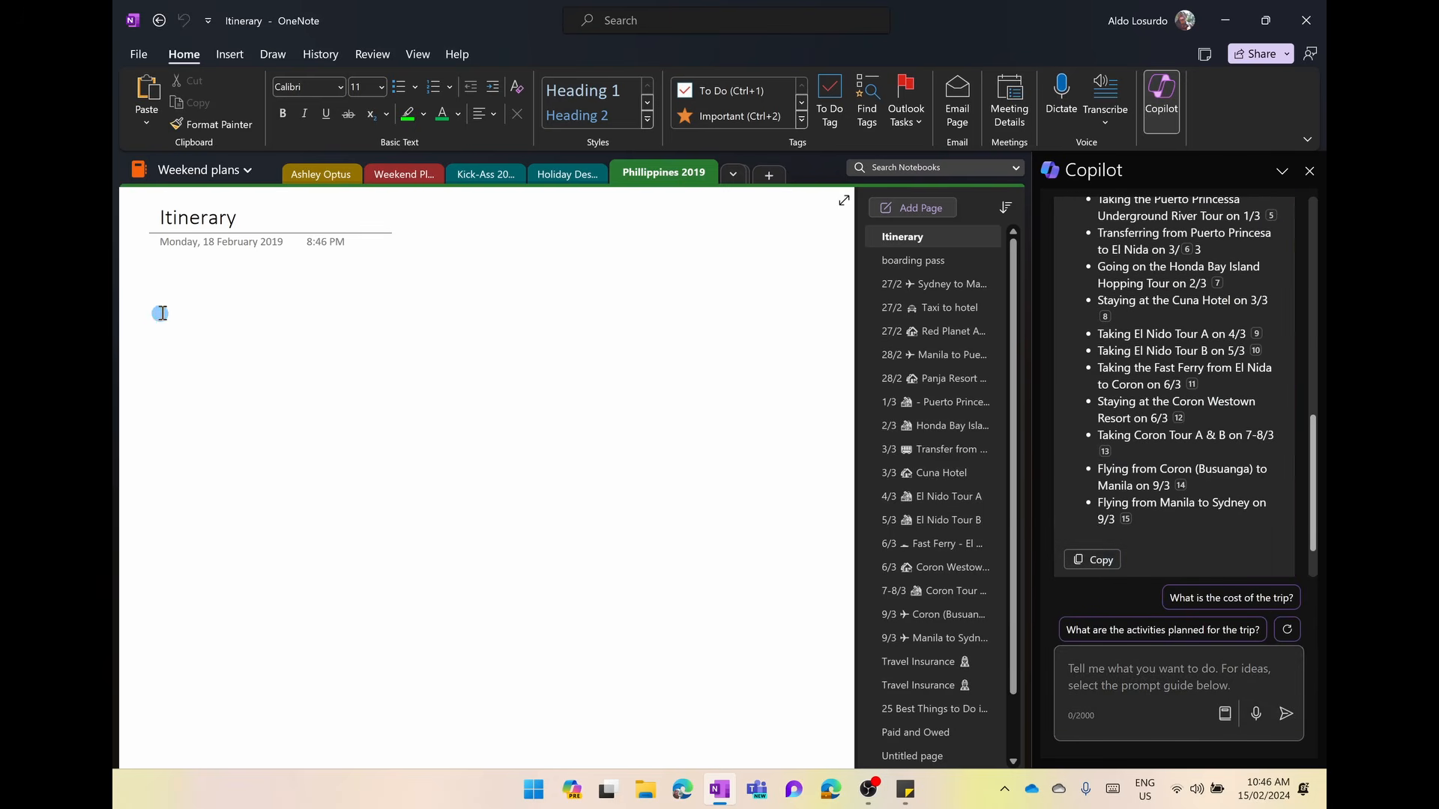
pyautogui.click(180, 286)
pyautogui.hotkey('ctrl', 'v')
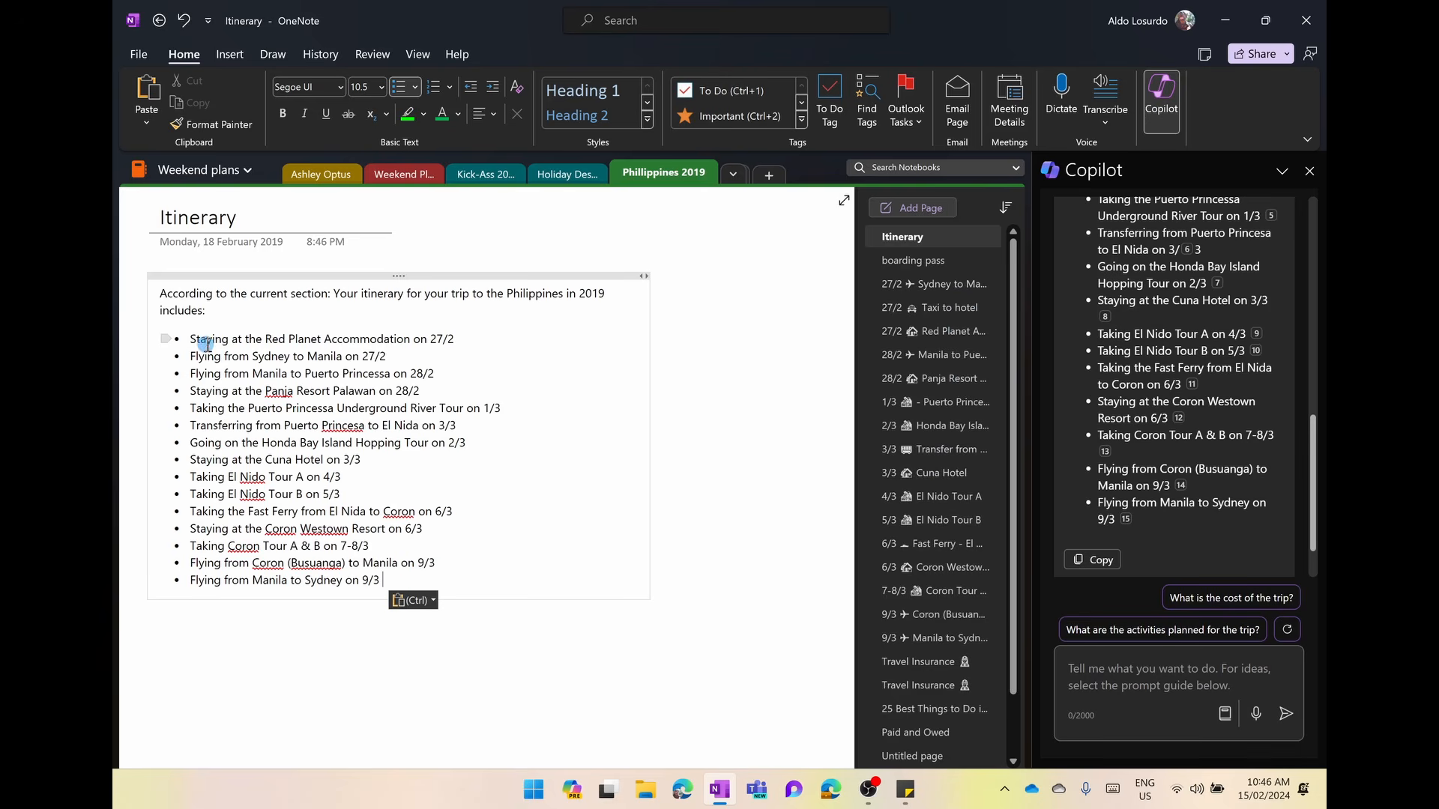
# Check the order of the pasted itinerary, comparing the Red Planet stay, the Sydney to Manila flight and the return flight to Sydney
pyautogui.moveTo(223, 361); pyautogui.dragTo(326, 361)
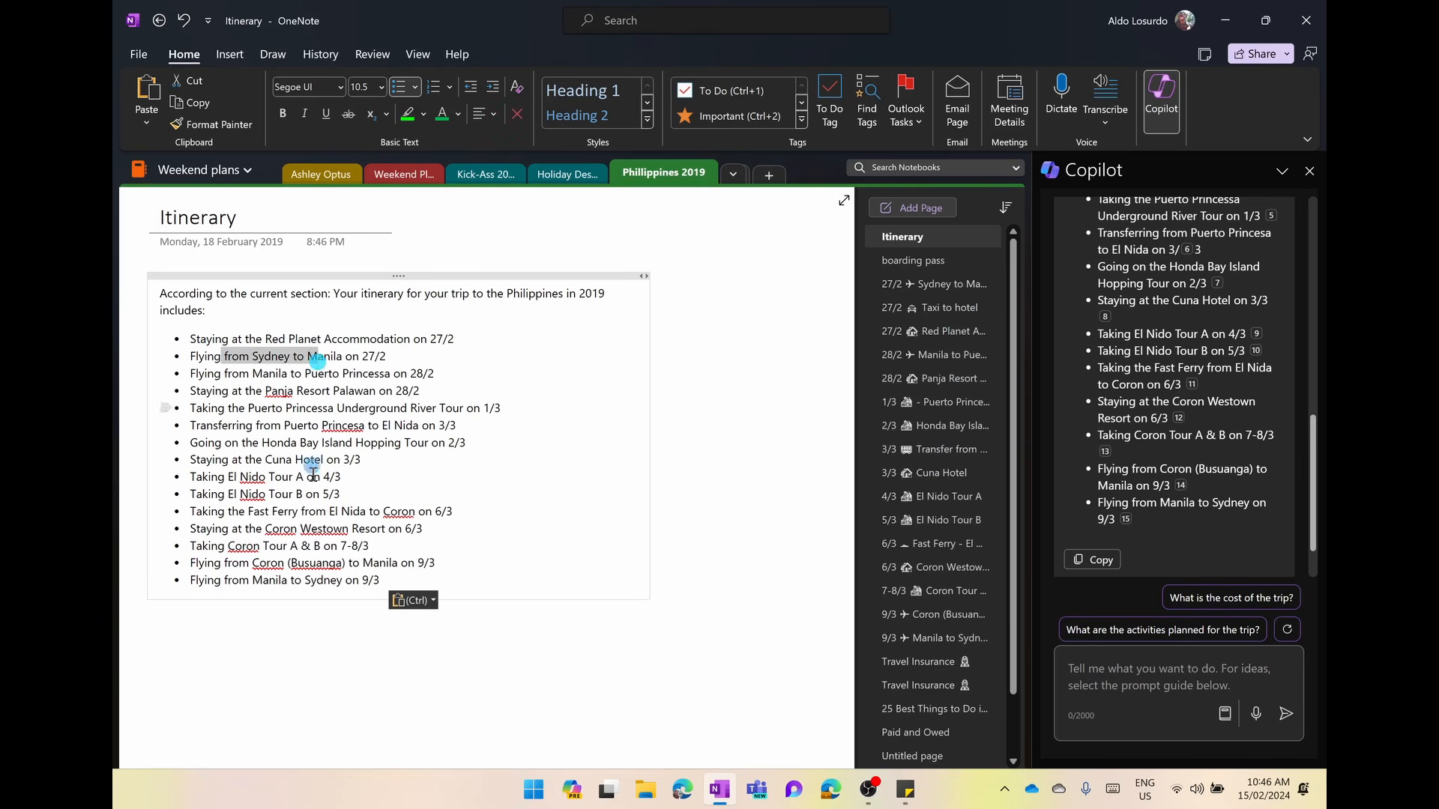
pyautogui.click(298, 511)
pyautogui.moveTo(247, 573); pyautogui.dragTo(389, 581)
pyautogui.click(328, 580)
pyautogui.click(410, 357)
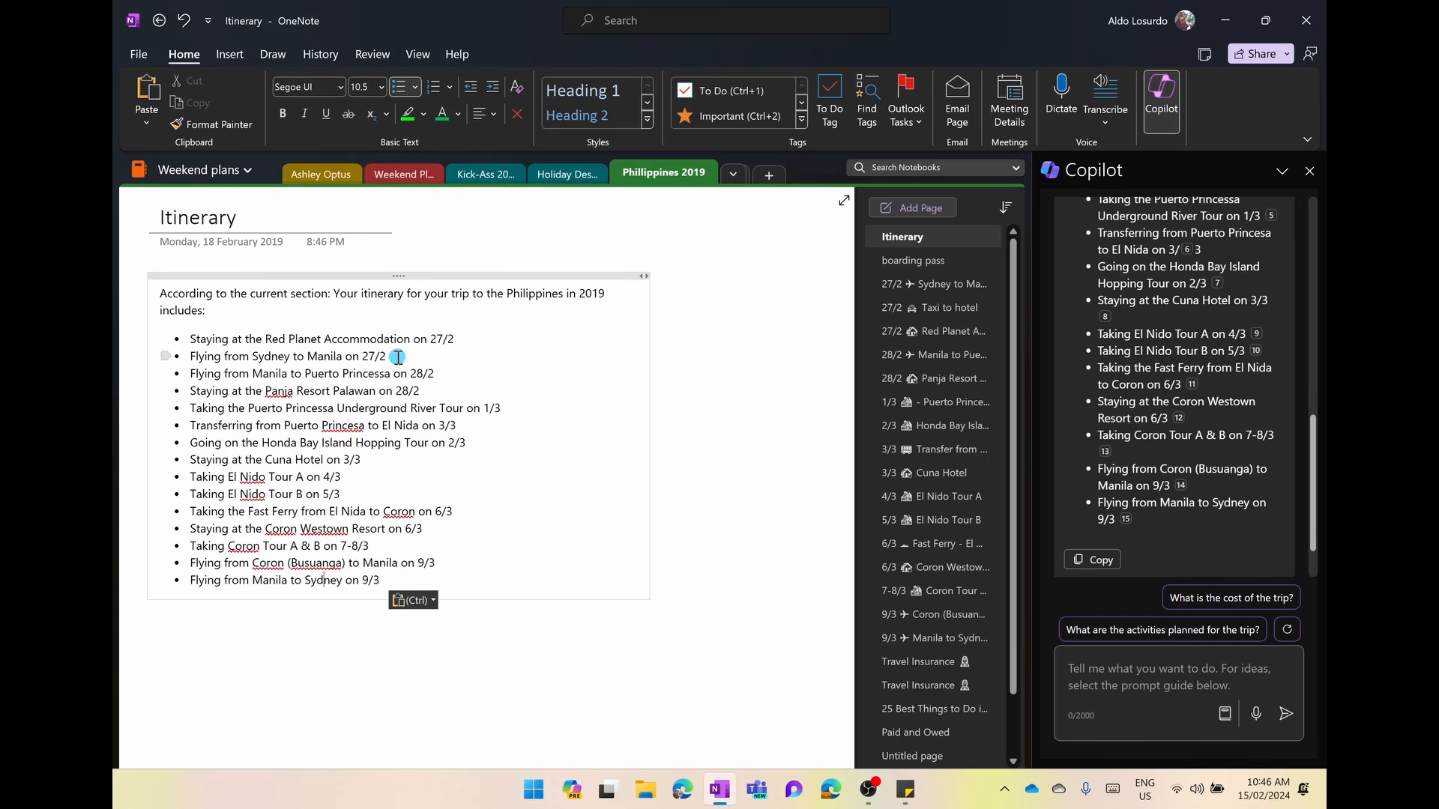
pyautogui.click(177, 358)
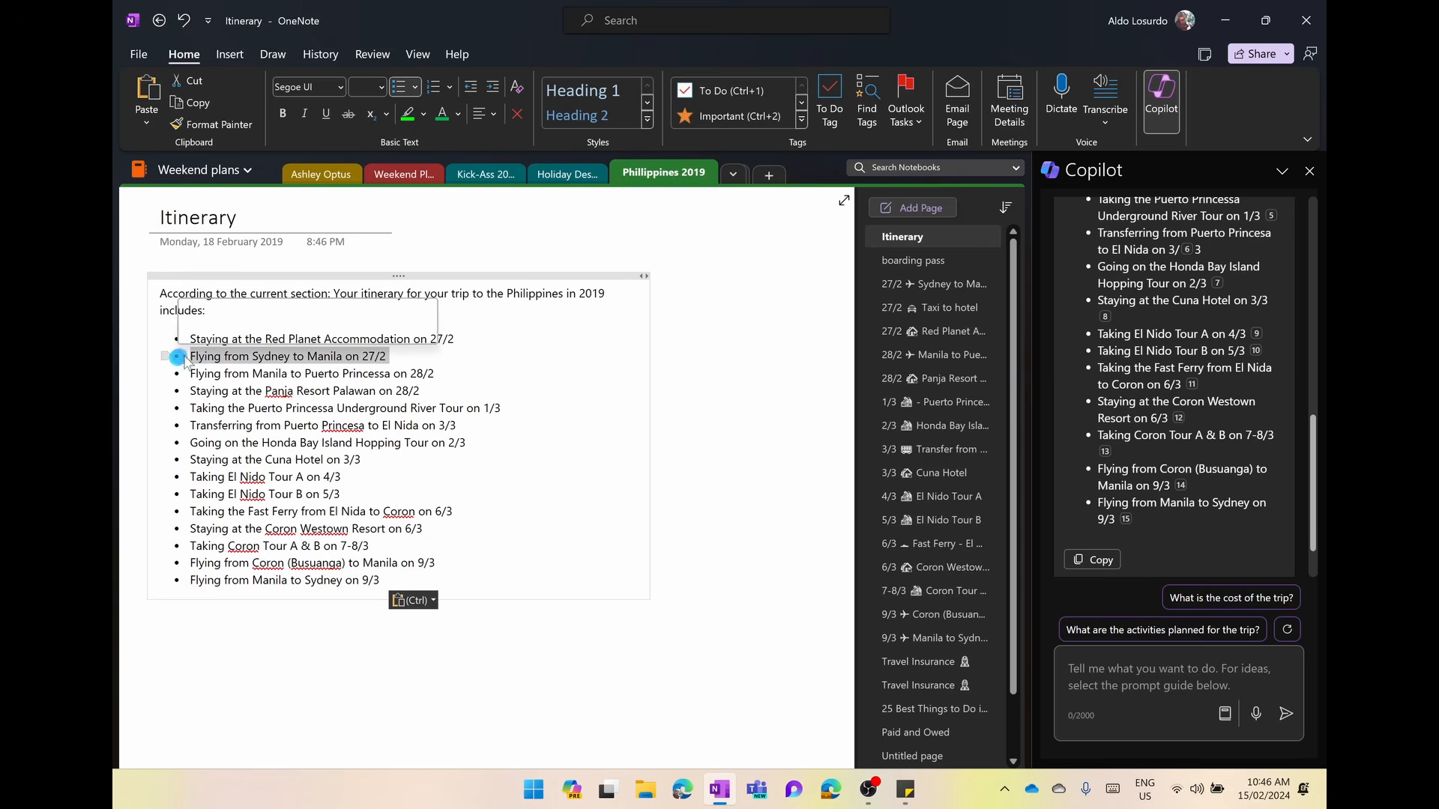
pyautogui.click(299, 356)
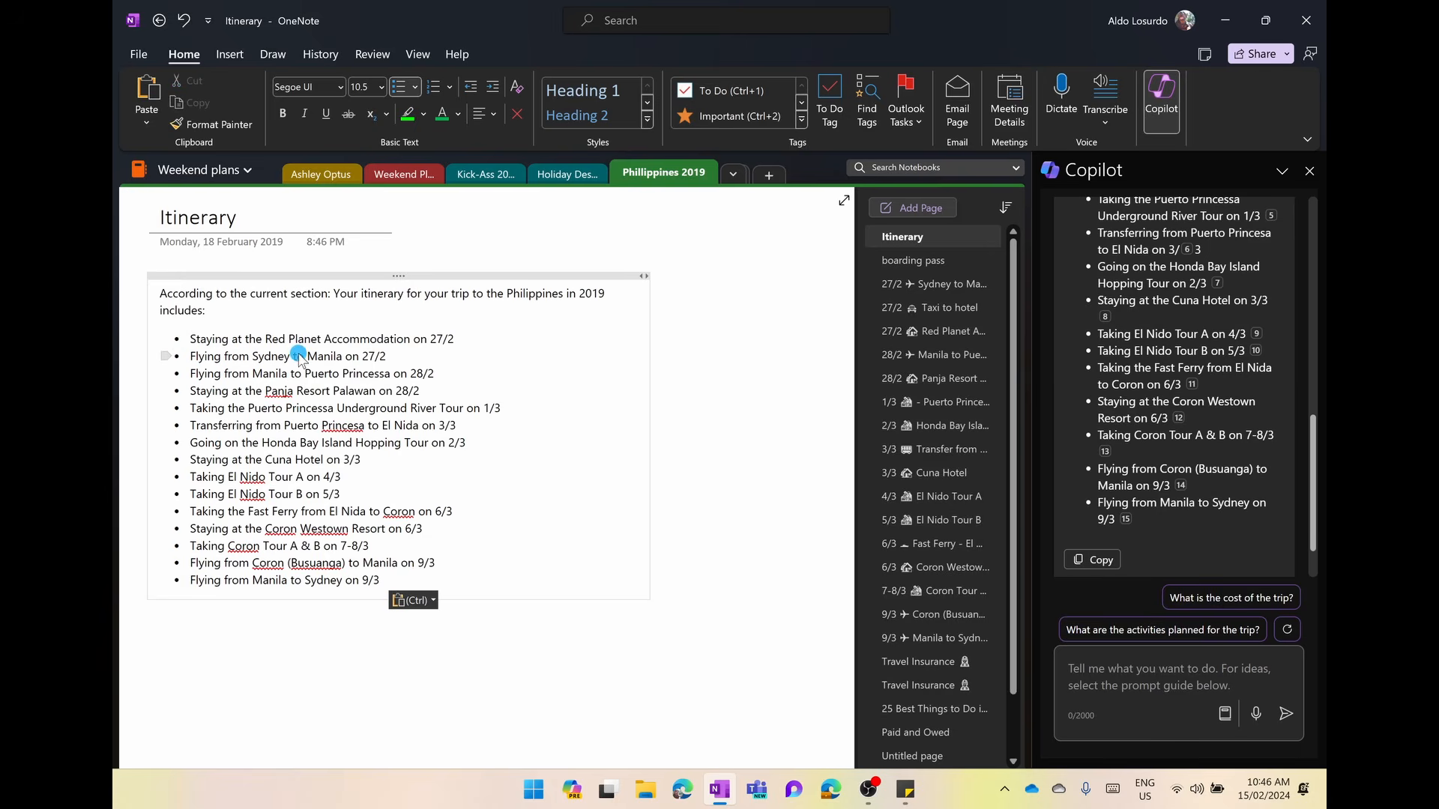
pyautogui.moveTo(246, 338); pyautogui.dragTo(387, 331)
pyautogui.click(387, 337)
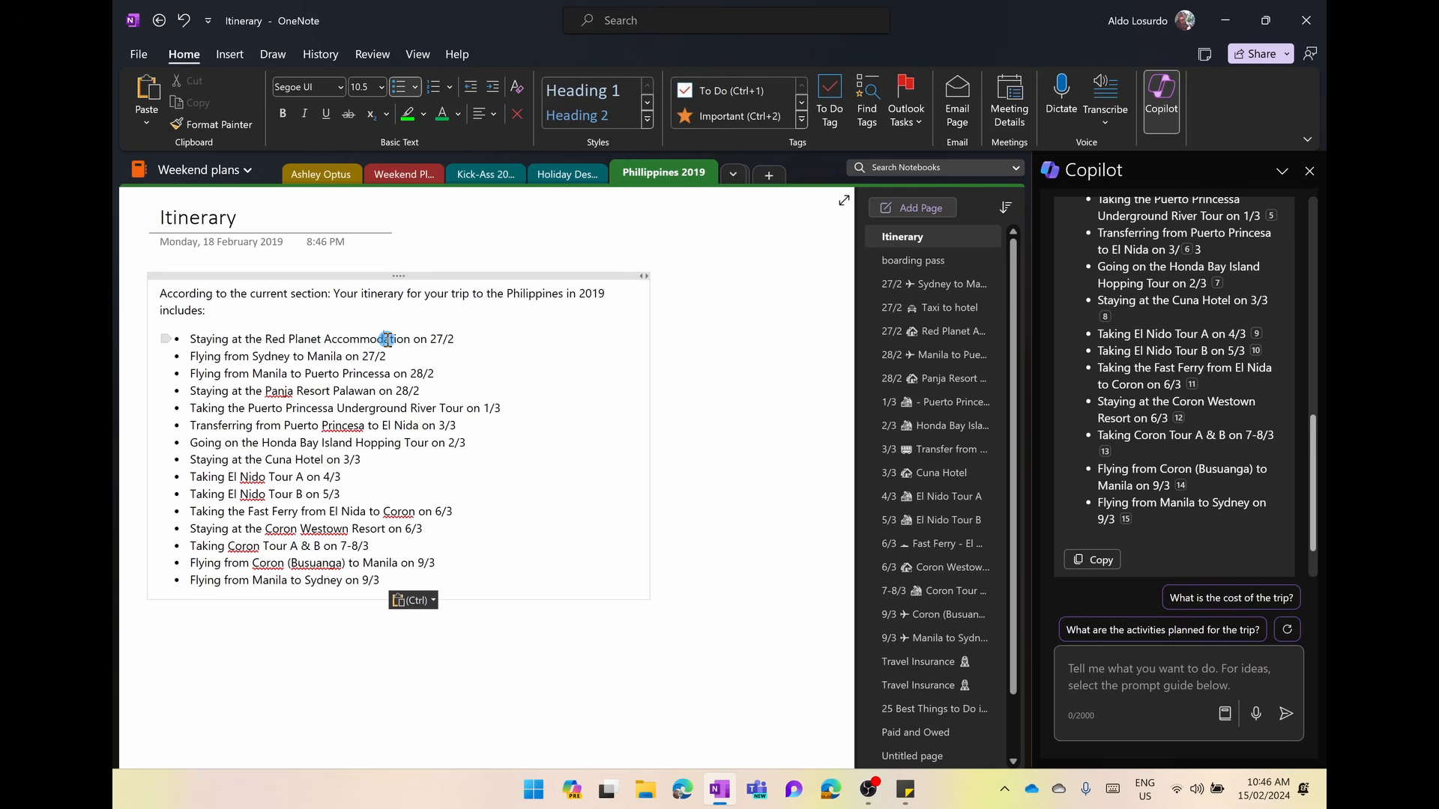